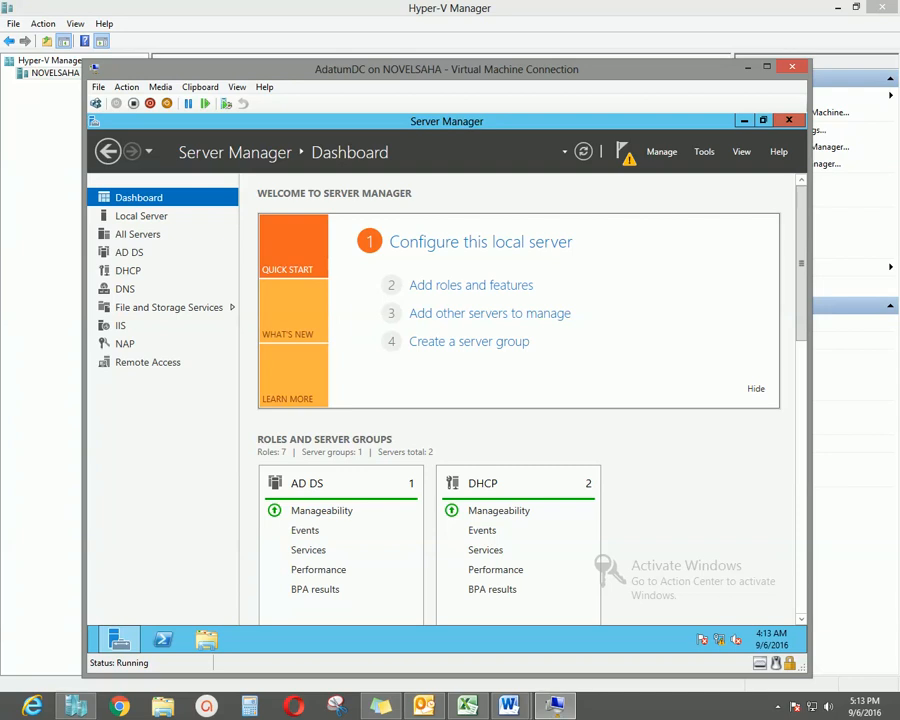
Launch Group Policy Management from Server Manager's Tools menu and select the adatum.com forest.
mouse_move(447, 69)
left_mouse_down()
mouse_move(461, 70)
mouse_move(444, 74)
mouse_move(454, 62)
left_mouse_up()
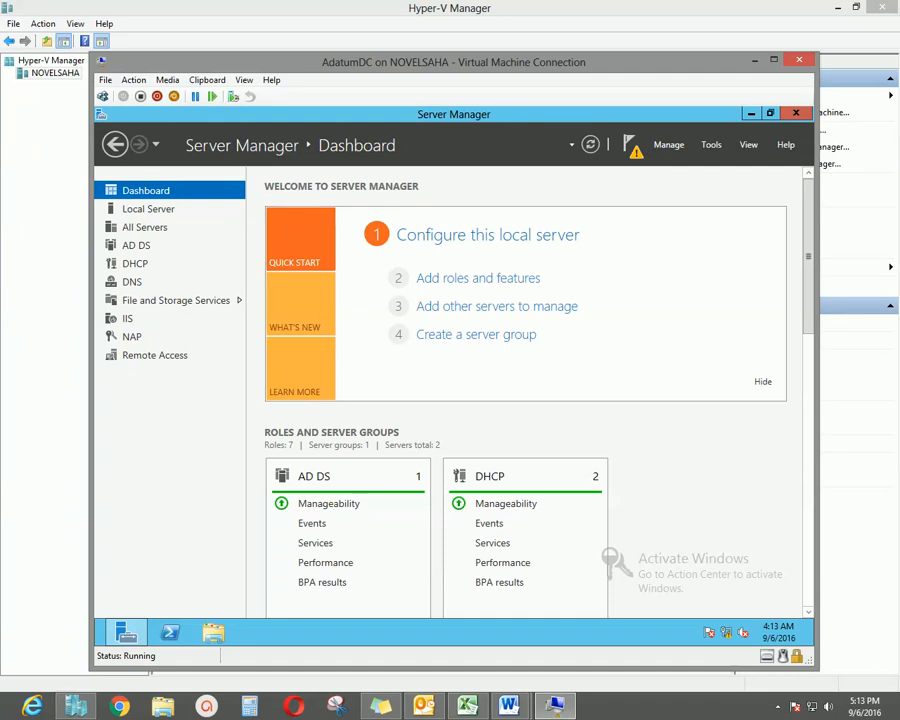
left_click(711, 144)
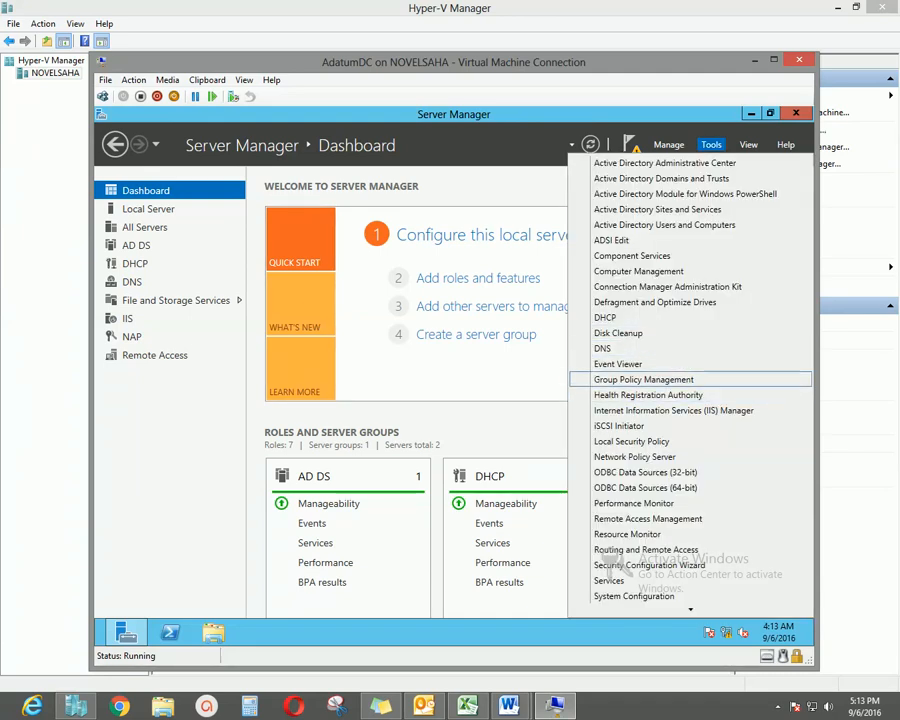
left_click(643, 380)
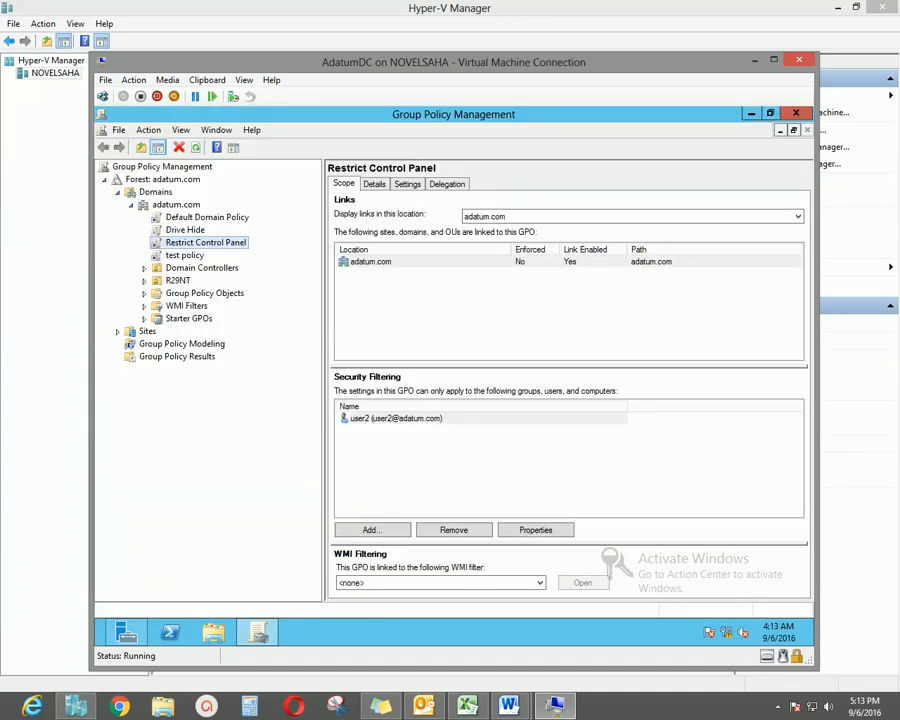
left_click(104, 180)
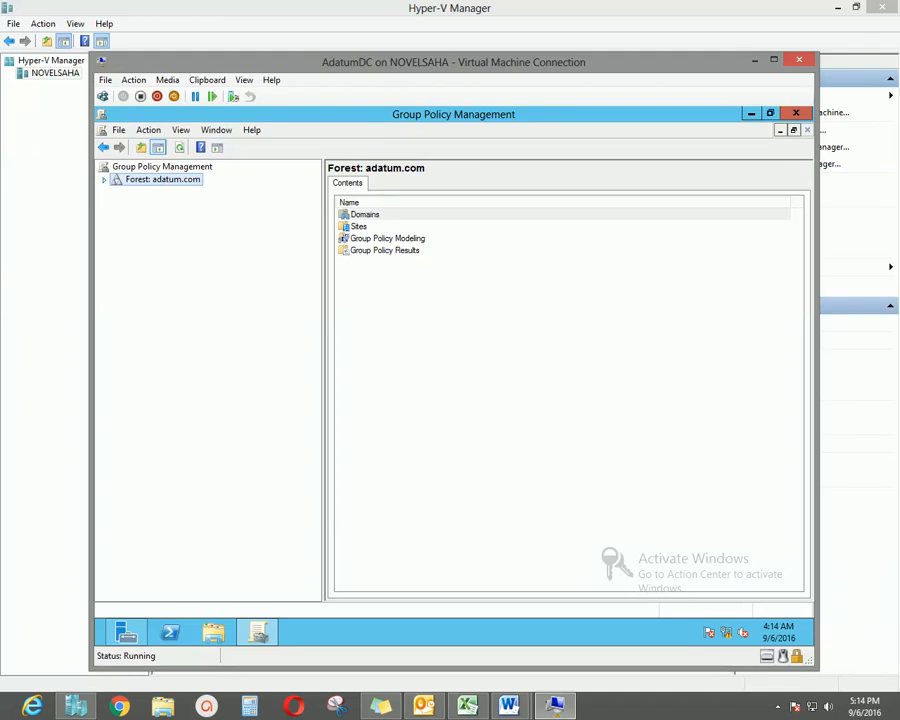
Expand Domains > adatum.com, browse WMI Filters, Starter GPOs and Sites, then expand Group Policy Objects.
left_click(104, 180)
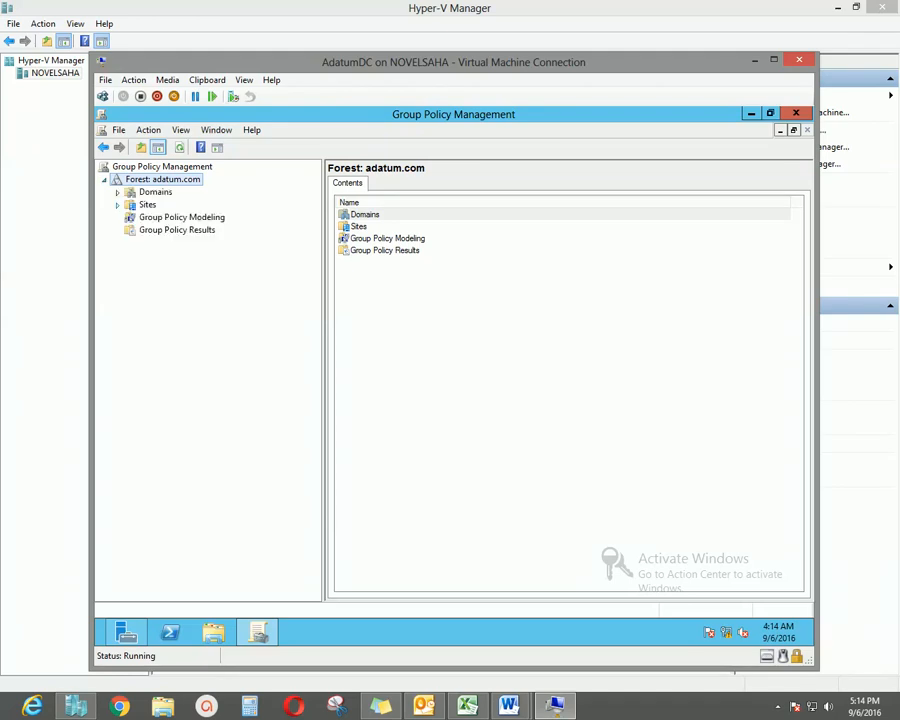
left_click(118, 192)
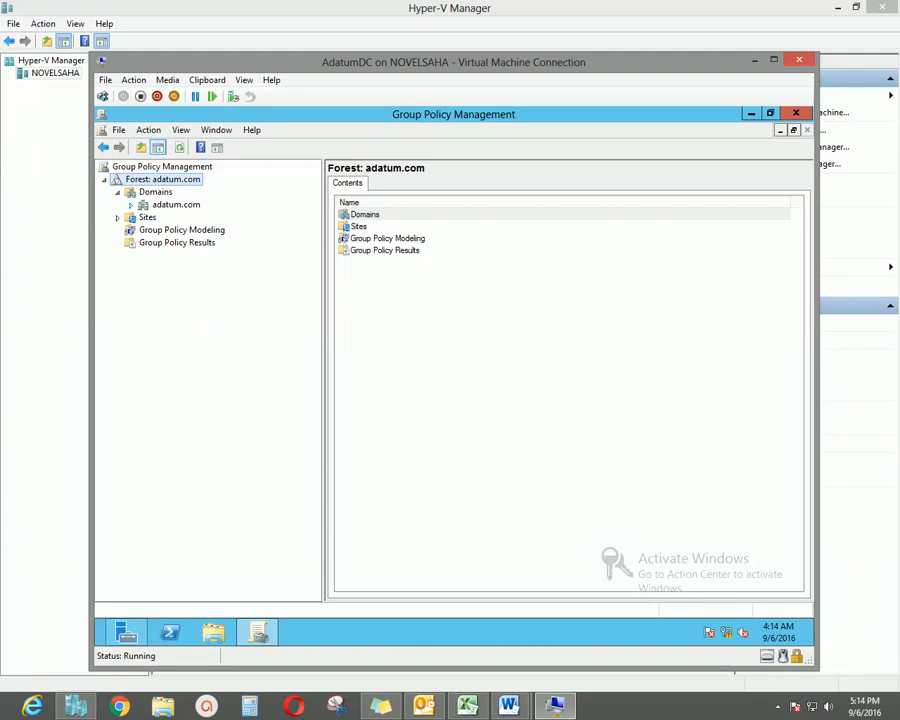
left_click(131, 205)
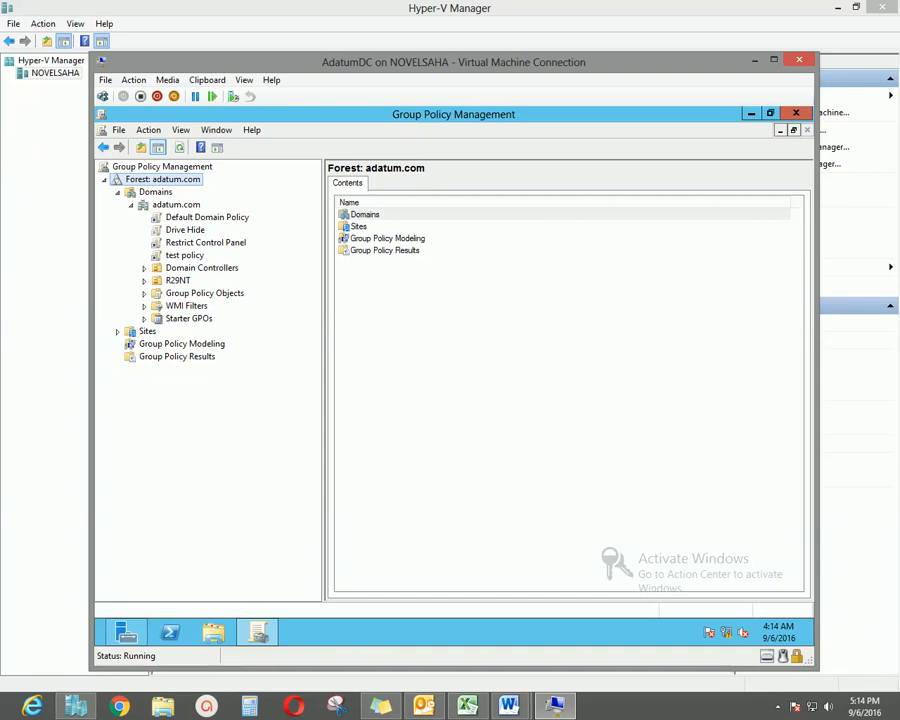
left_click(204, 293)
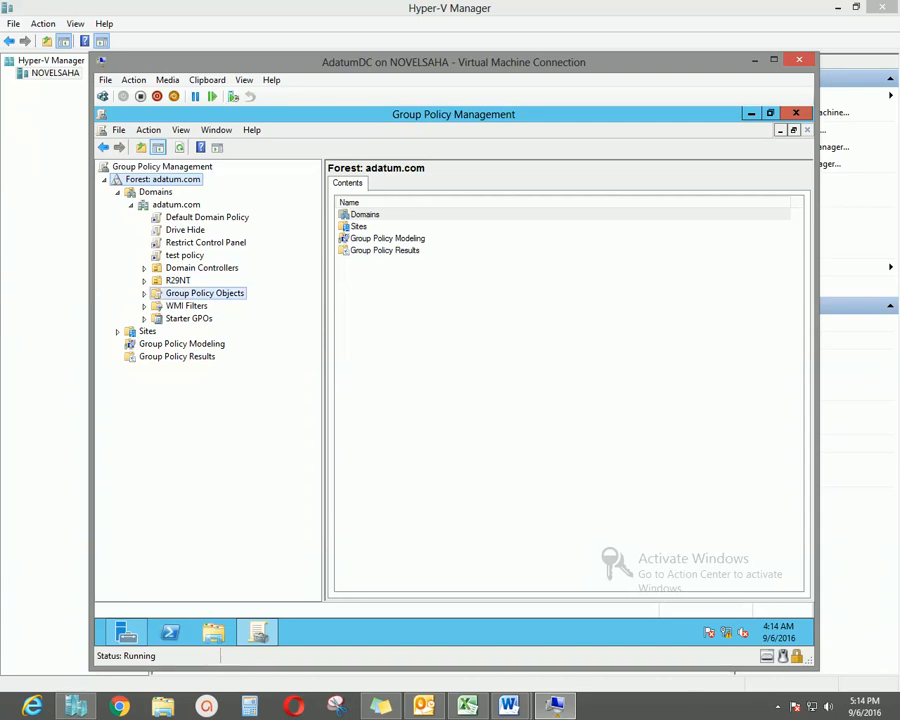
left_click(187, 306)
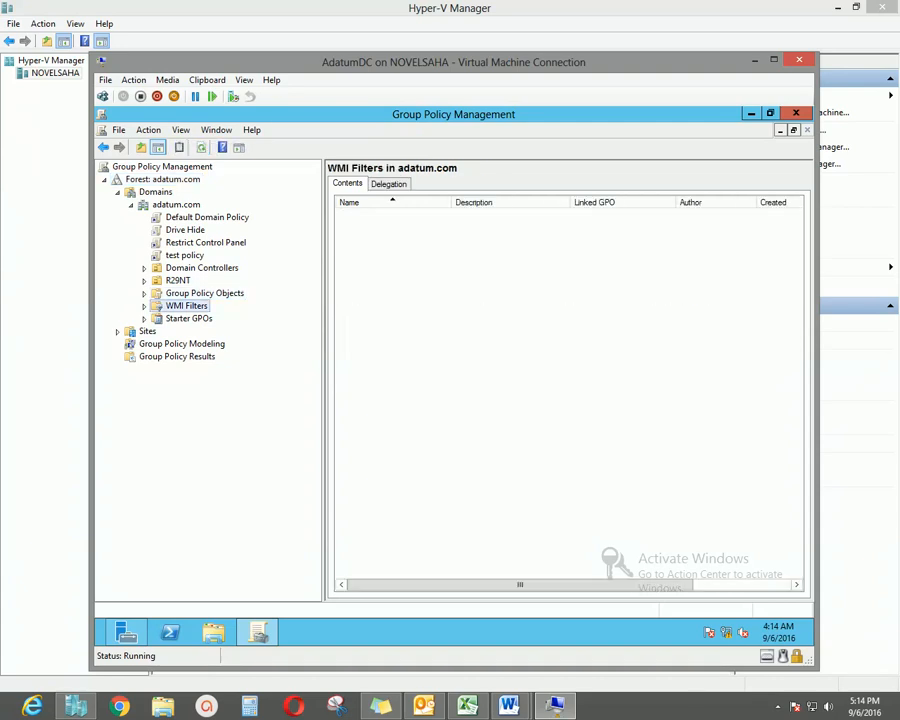
left_click(189, 318)
left_click(147, 331)
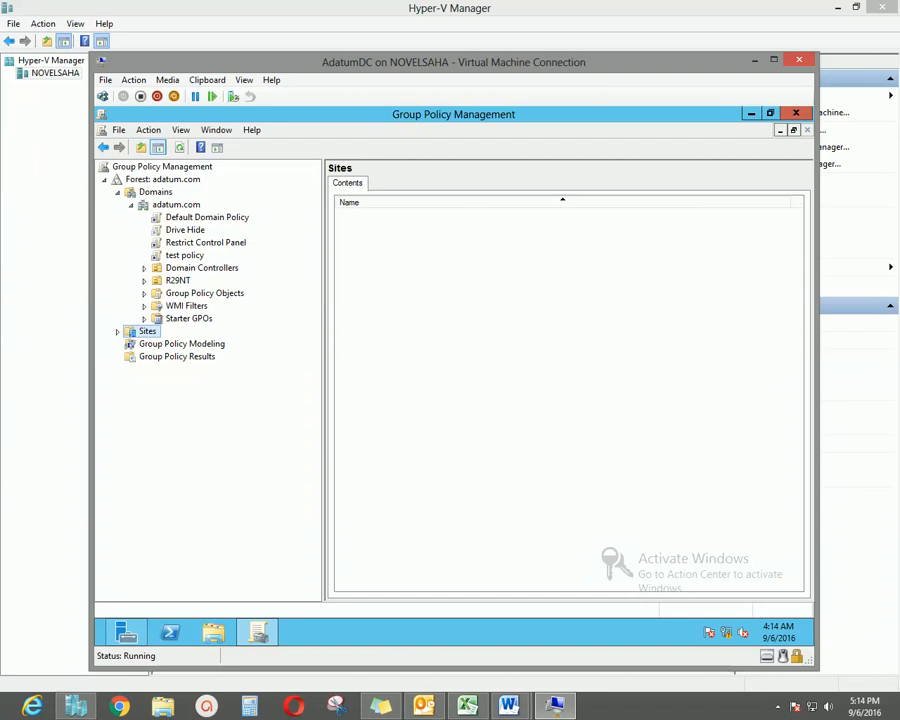
left_click(204, 293)
left_click(144, 294)
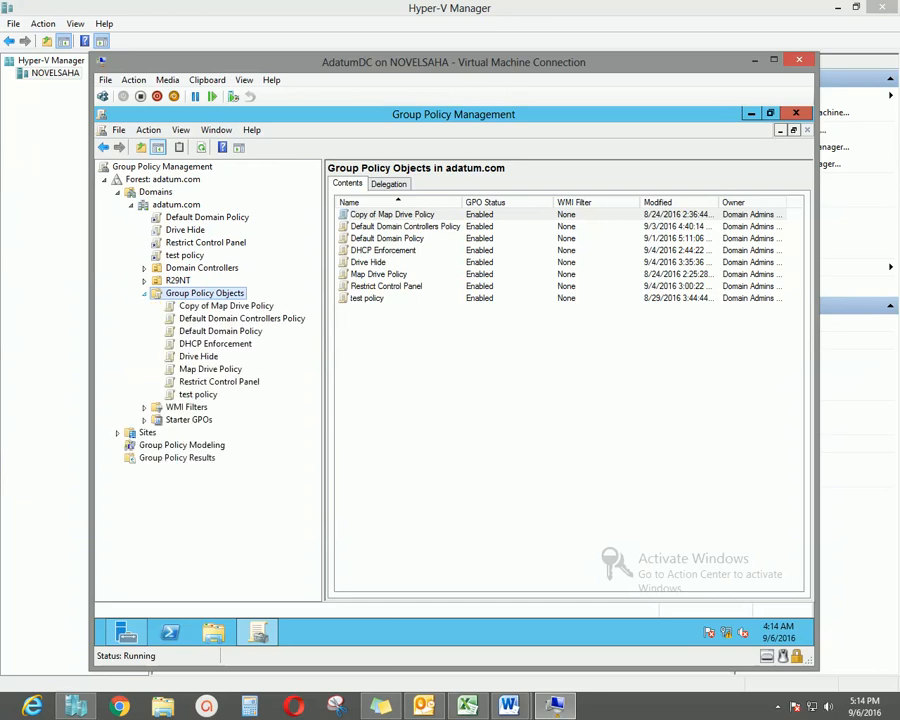
Create a new GPO named 'Map Network Drive Policy' under Group Policy Objects.
right_click(244, 294)
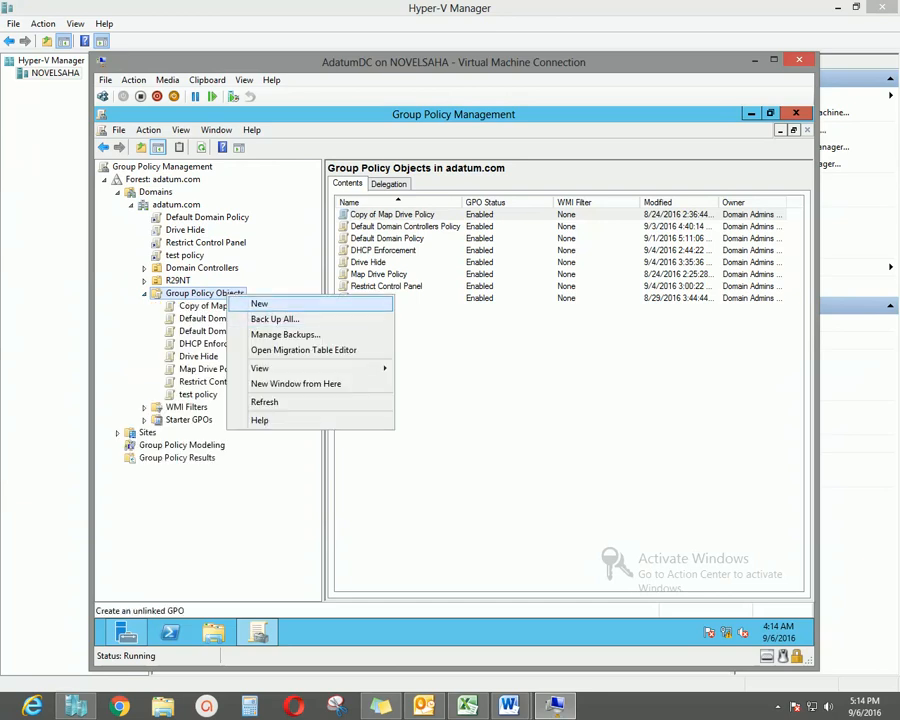
left_click(259, 303)
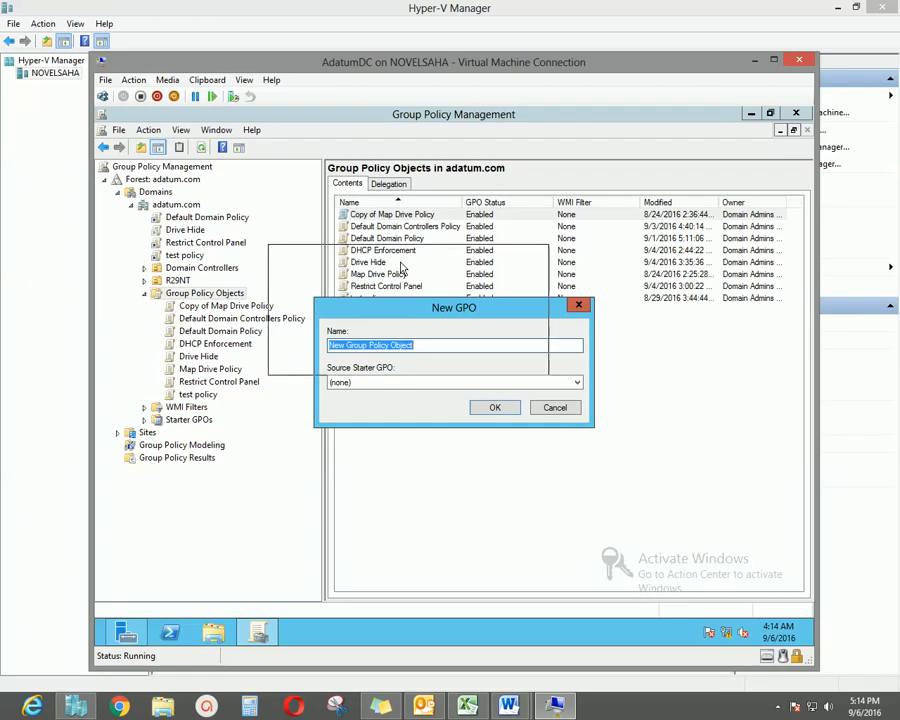
left_click_drag(445, 307, 440, 273)
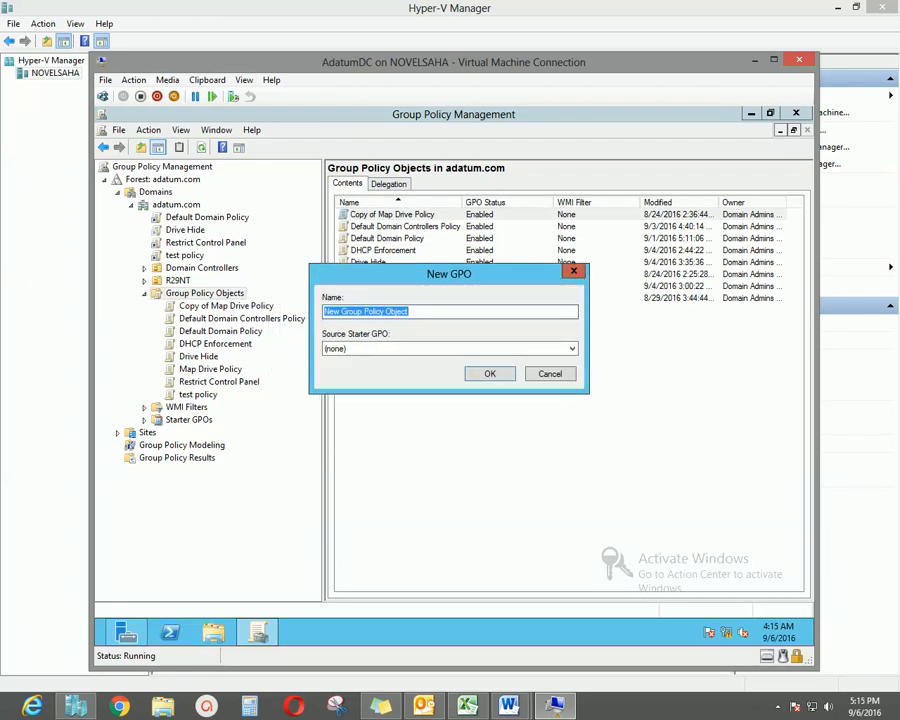
left_click_drag(440, 273, 449, 286)
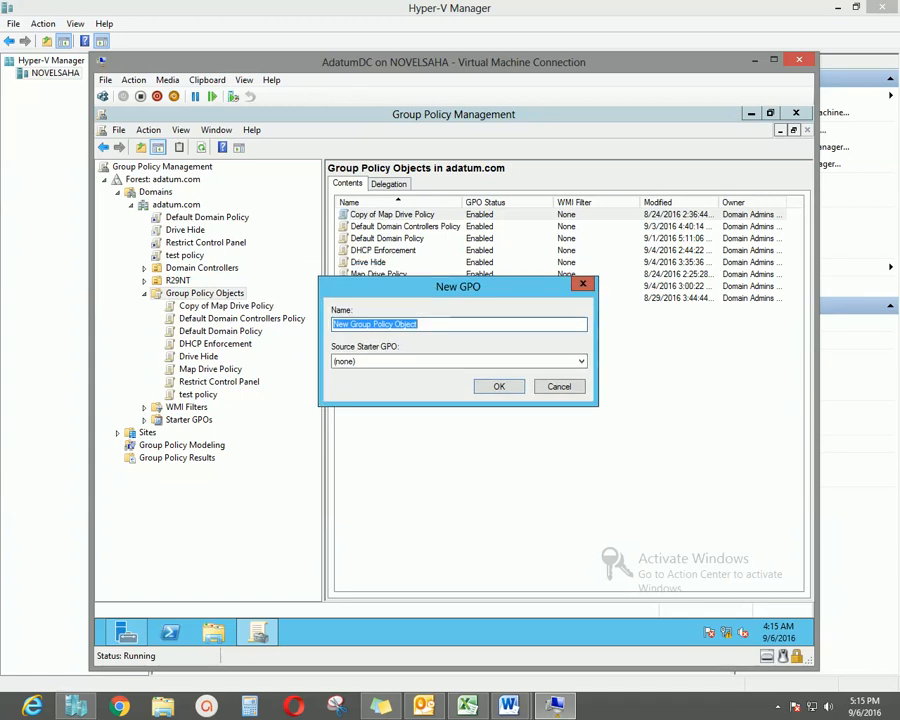
left_click_drag(449, 286, 446, 305)
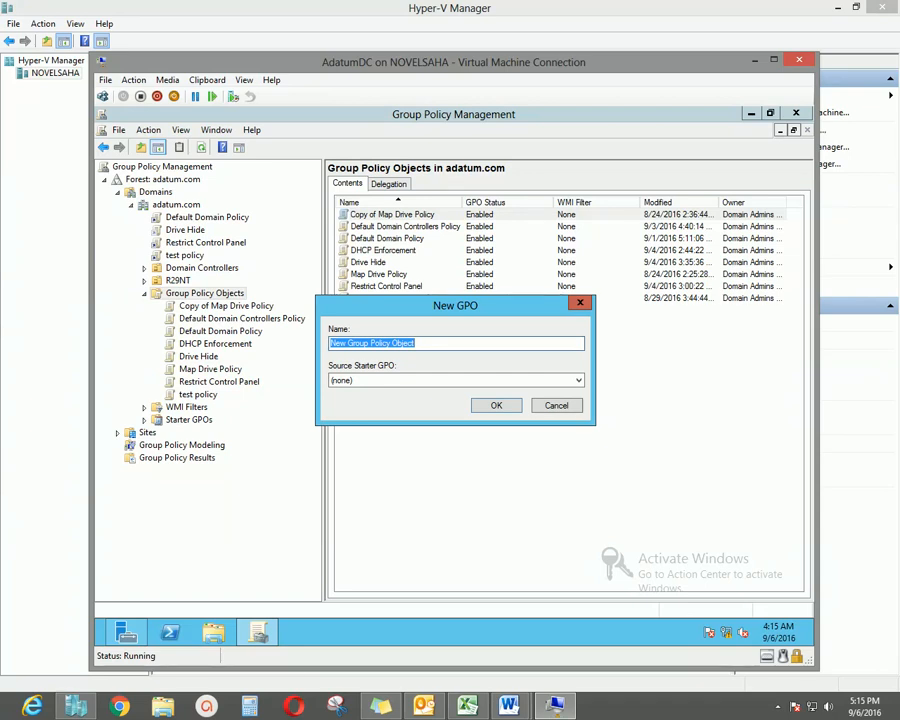
type("Map N")
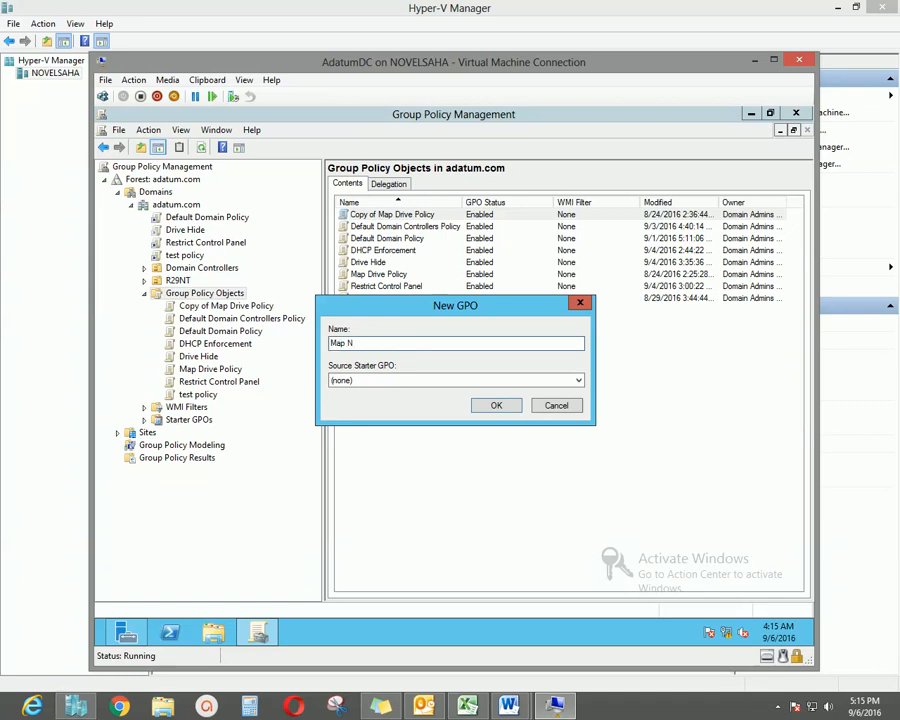
type("etwork Drive Policy")
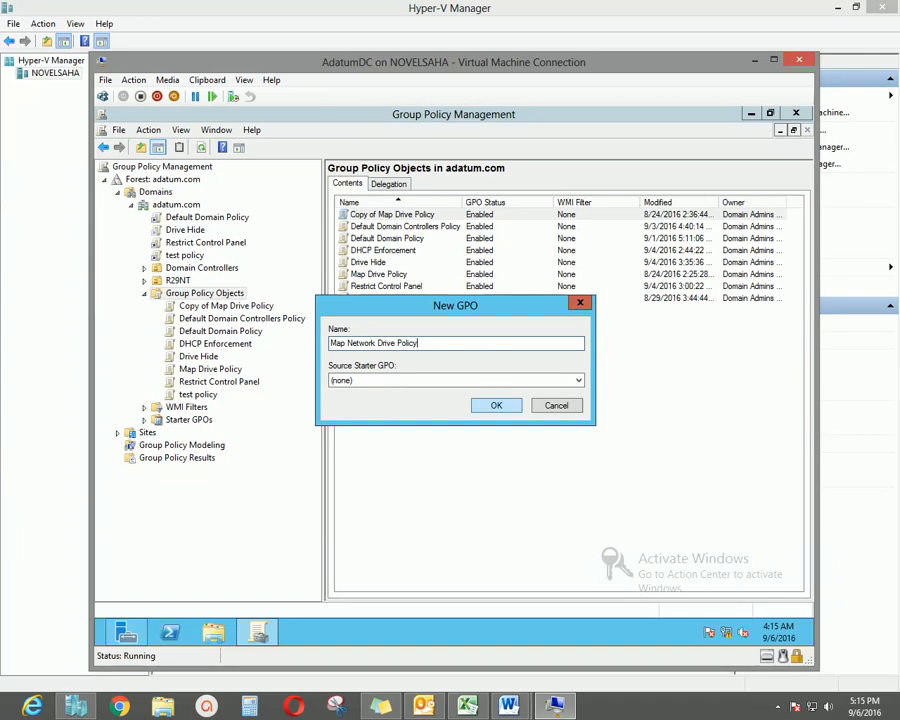
key("Return")
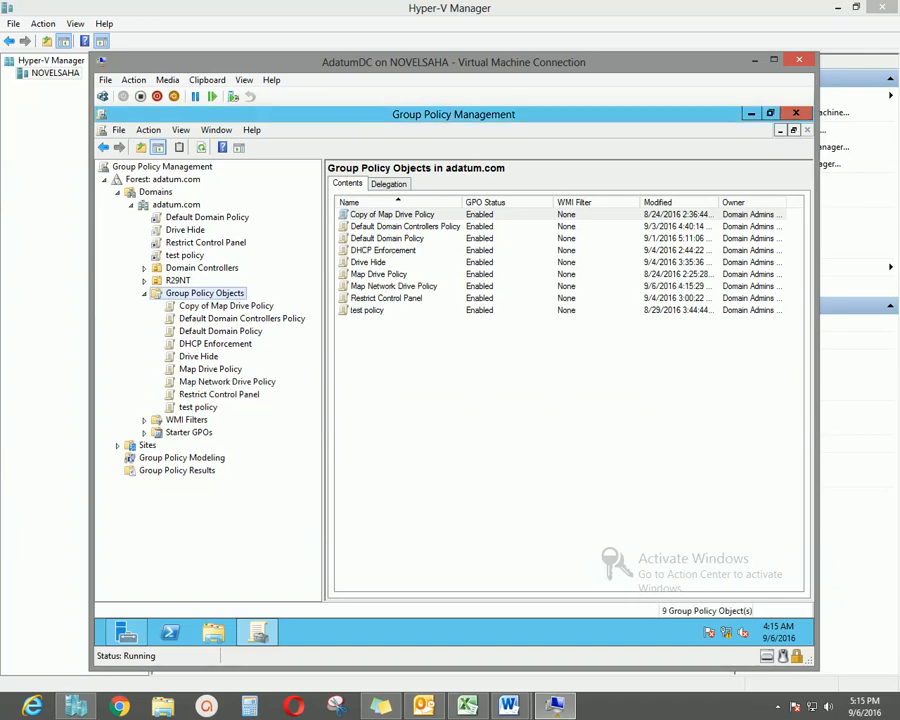
Select Map Network Drive Policy to see its scope: unlinked, applying to Authenticated Users.
left_click(227, 382)
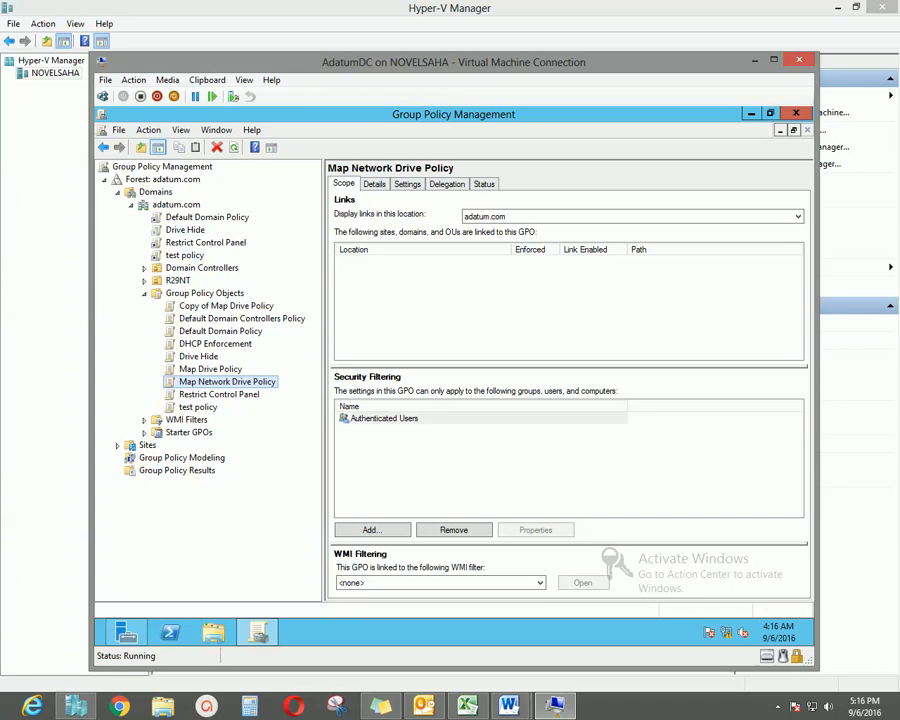
Edit Map Network Drive Policy and select User Configuration in the Group Policy Management Editor.
right_click(238, 384)
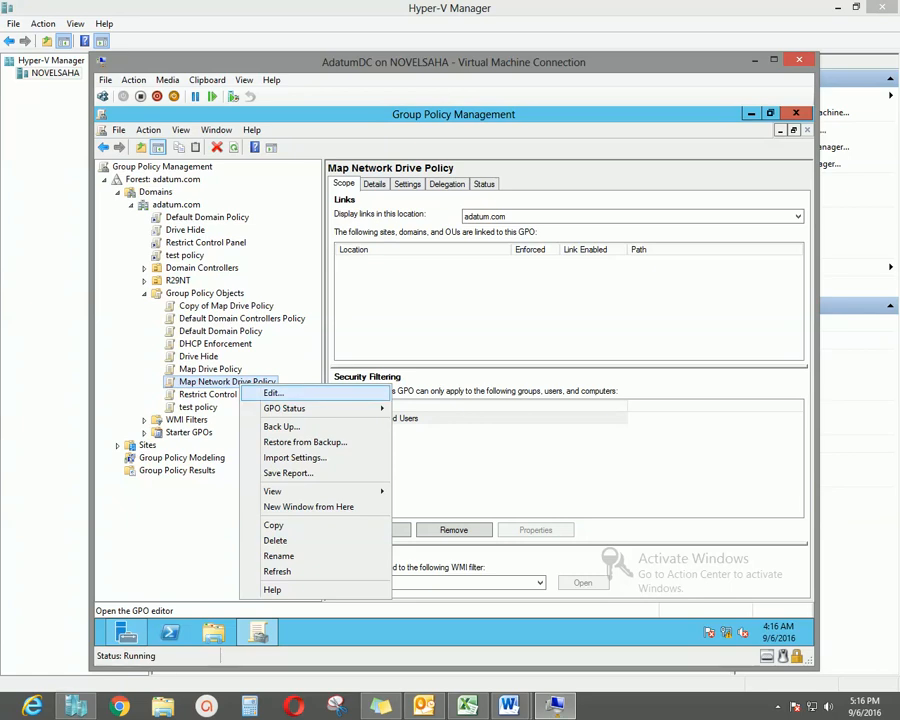
left_click(274, 393)
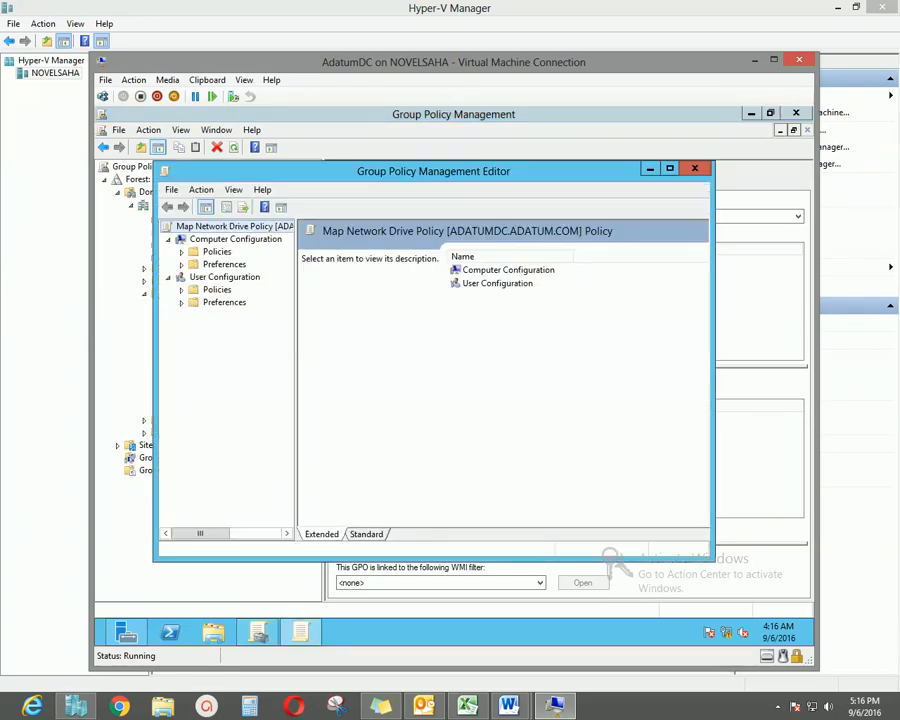
left_click_drag(433, 171, 468, 206)
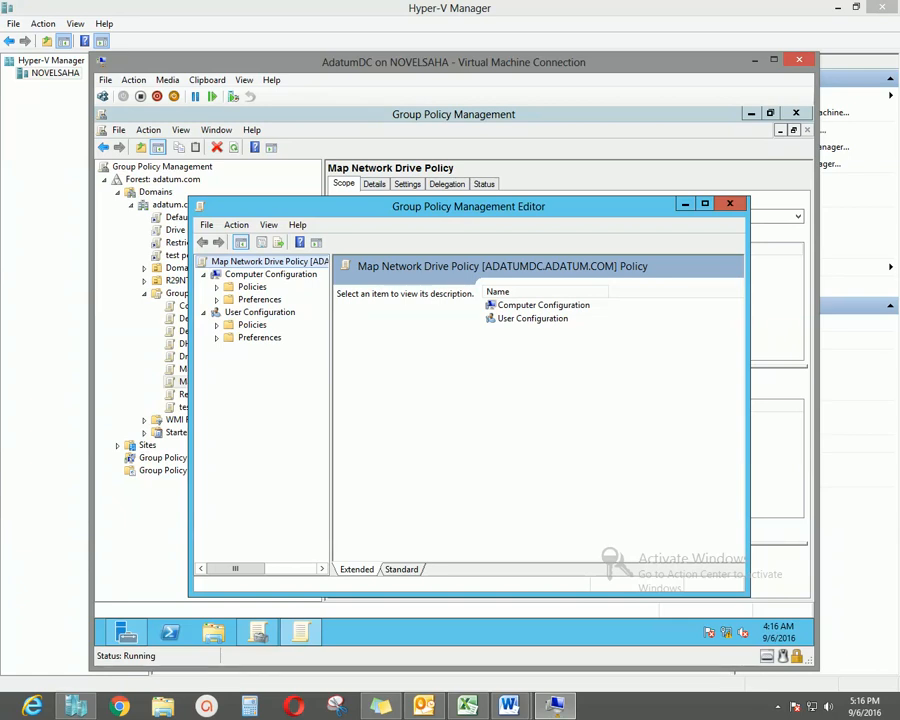
left_click(260, 312)
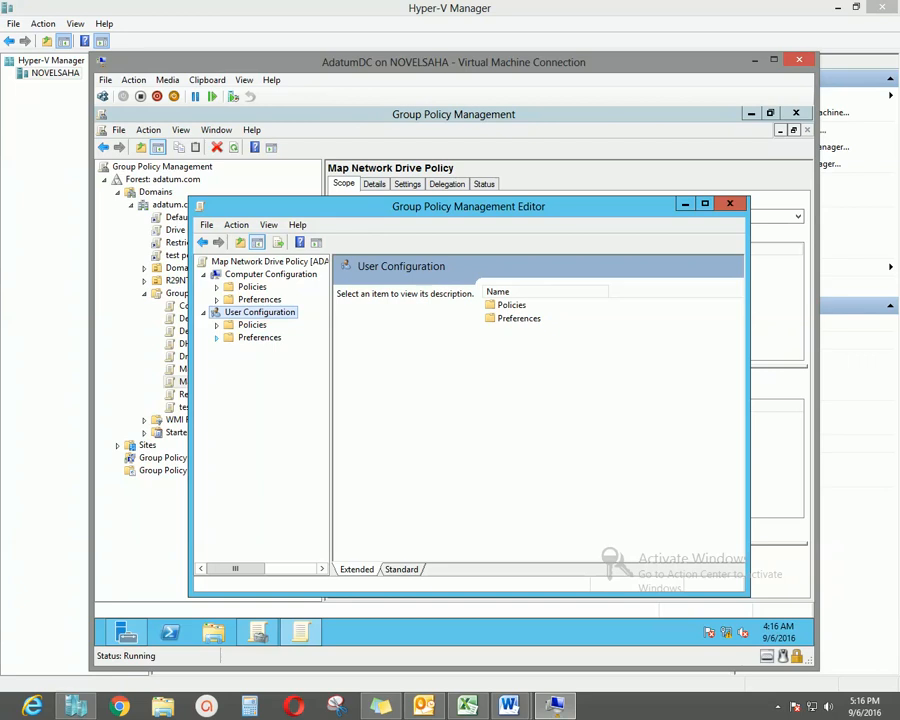
left_click_drag(468, 206, 480, 216)
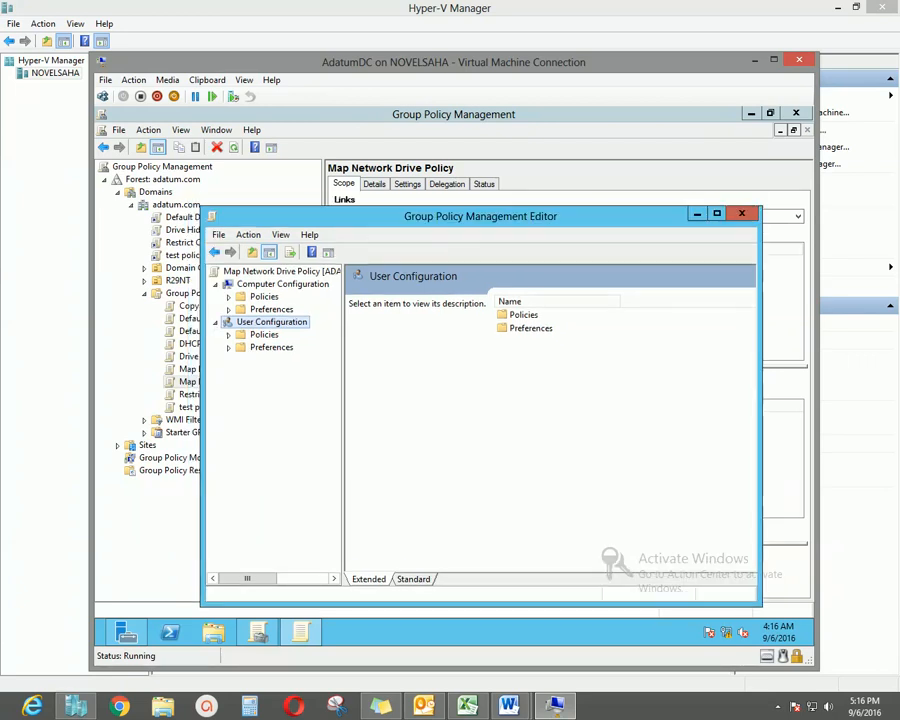
left_click_drag(343, 424, 362, 424)
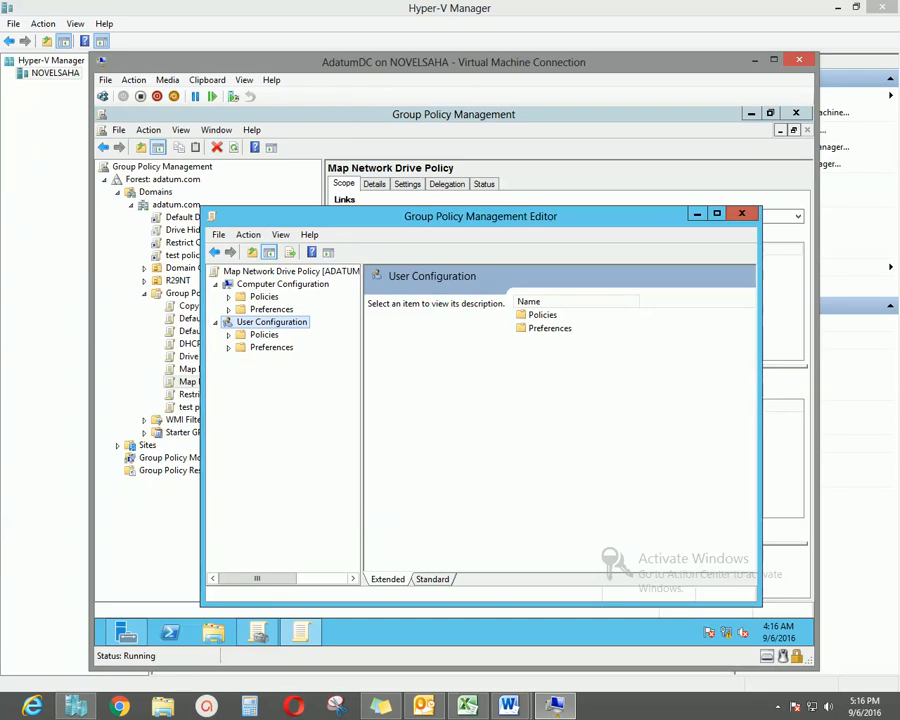
Expand Preferences under the policy's User Configuration in the editor.
left_click_drag(362, 424, 358, 424)
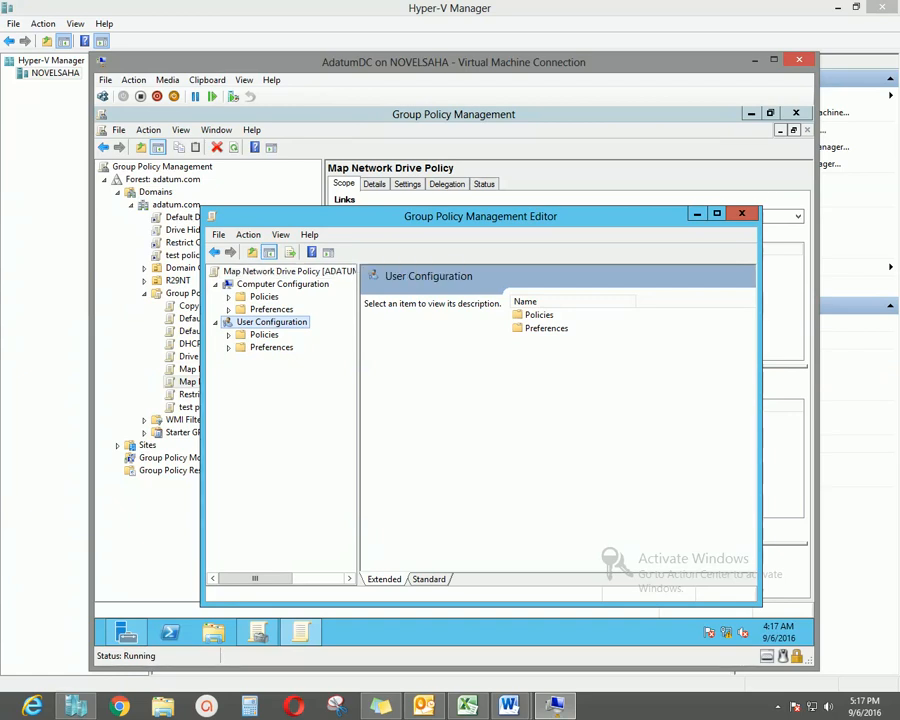
left_click_drag(426, 218, 476, 214)
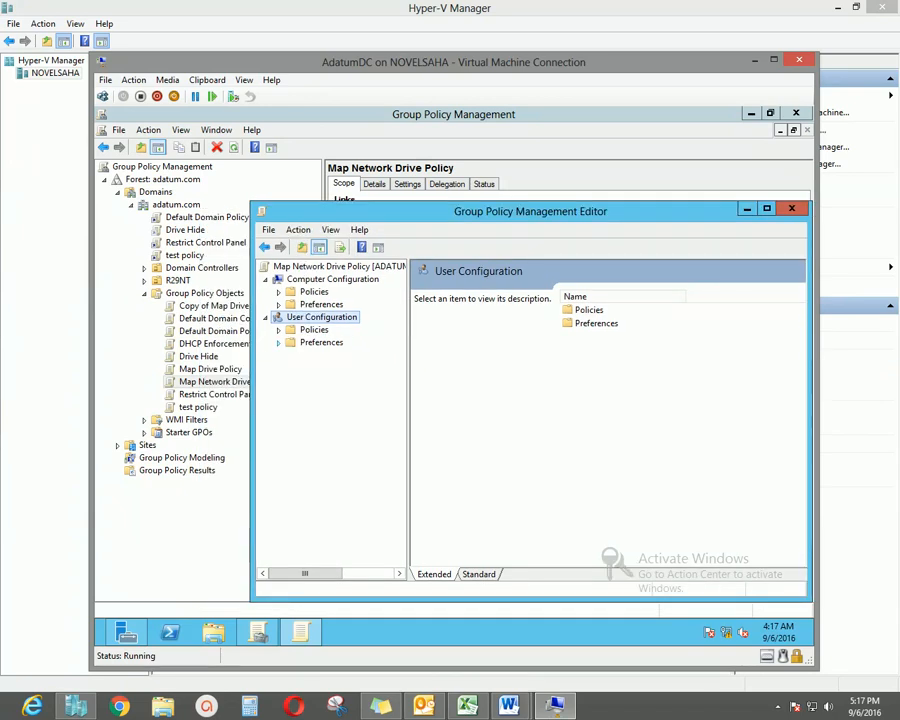
left_click(279, 343)
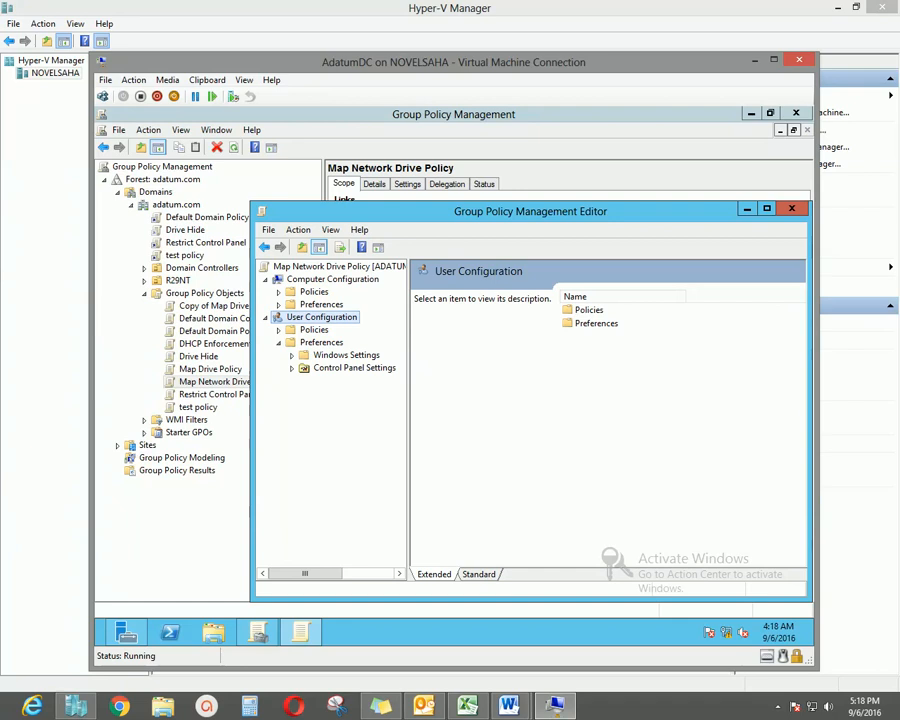
Show the empty Drive Maps node under User Configuration > Preferences > Windows Settings.
left_click(321, 343)
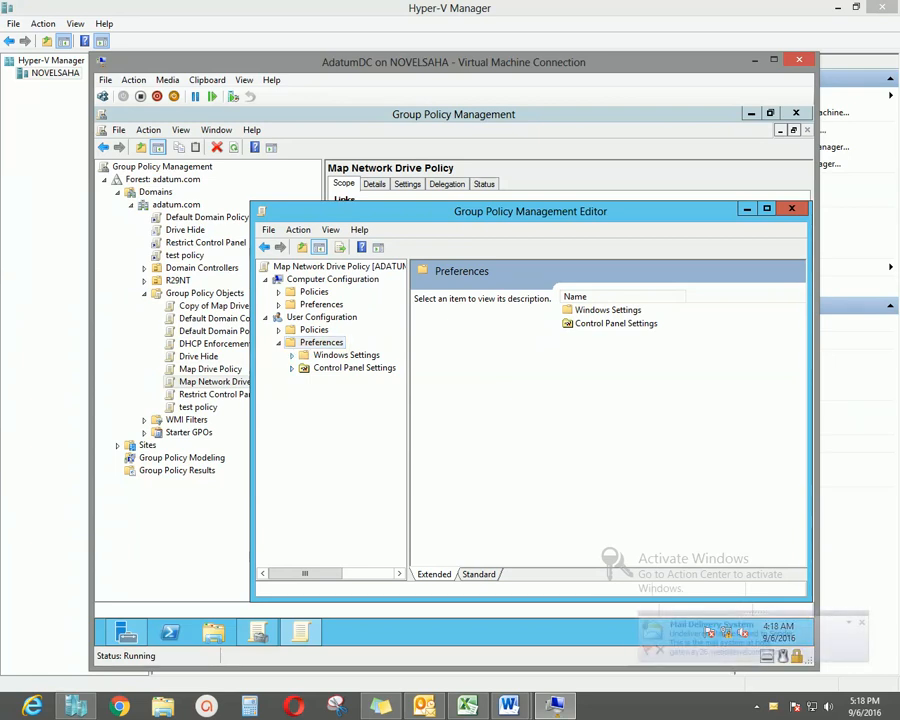
left_click(292, 355)
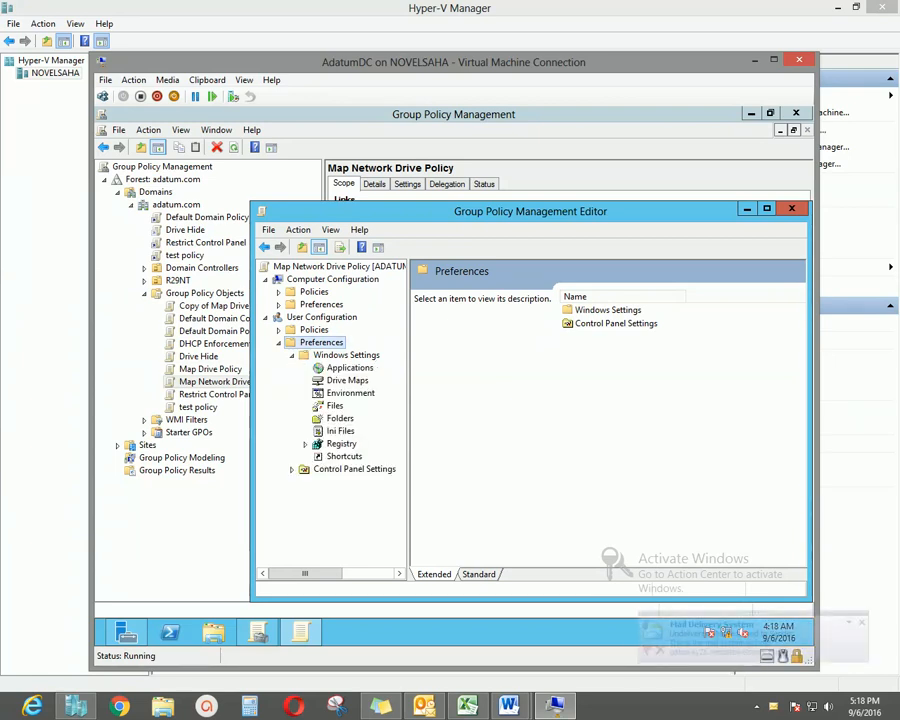
left_click_drag(408, 430, 425, 430)
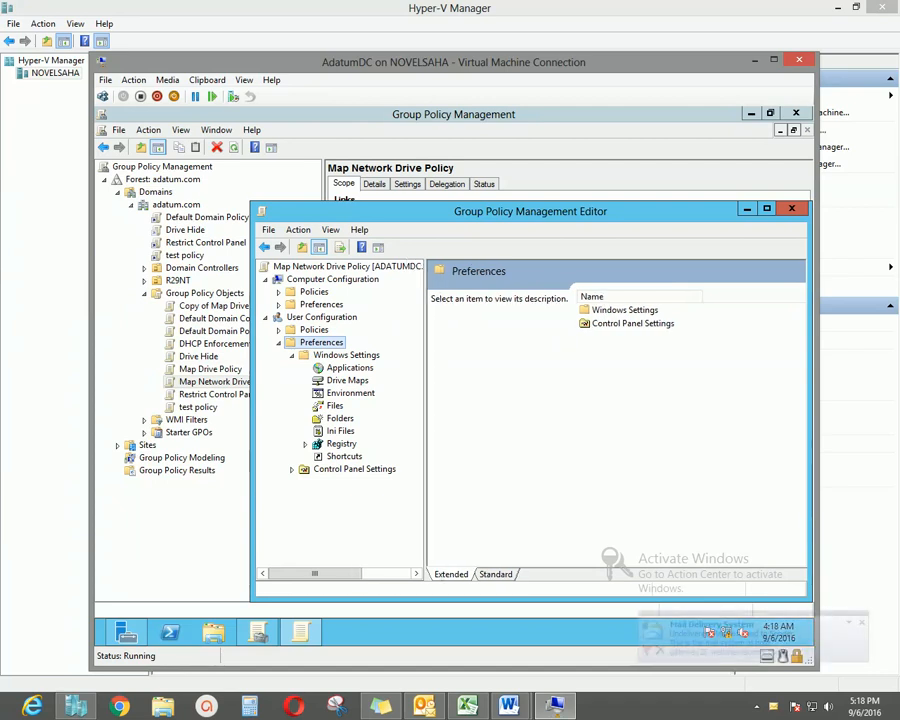
left_click(347, 381)
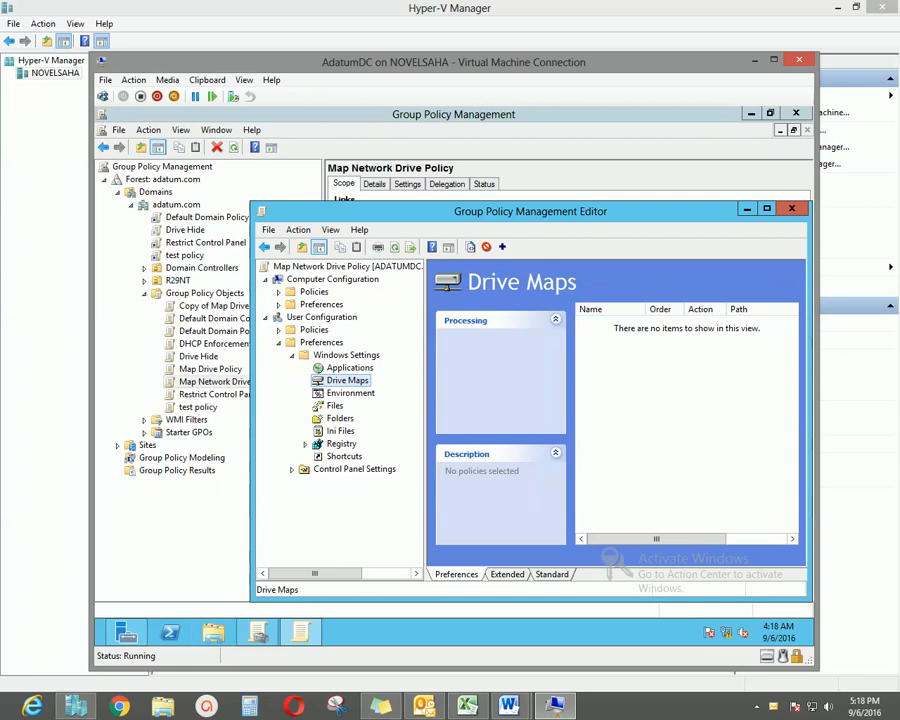
Move the editor window aside and switch to File Explorer.
left_click_drag(361, 214, 340, 161)
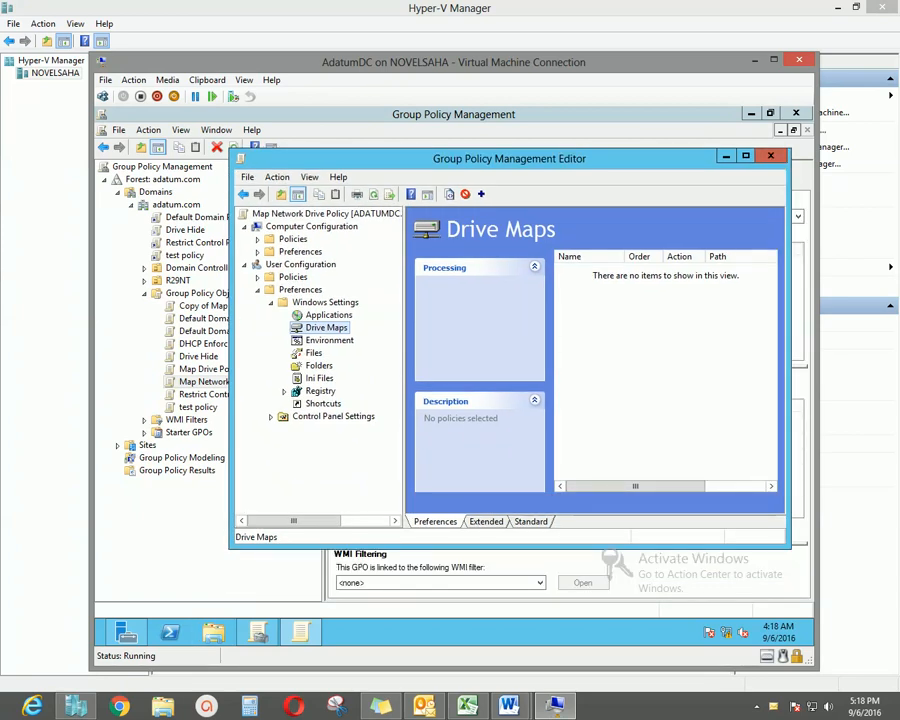
left_click_drag(340, 160, 318, 170)
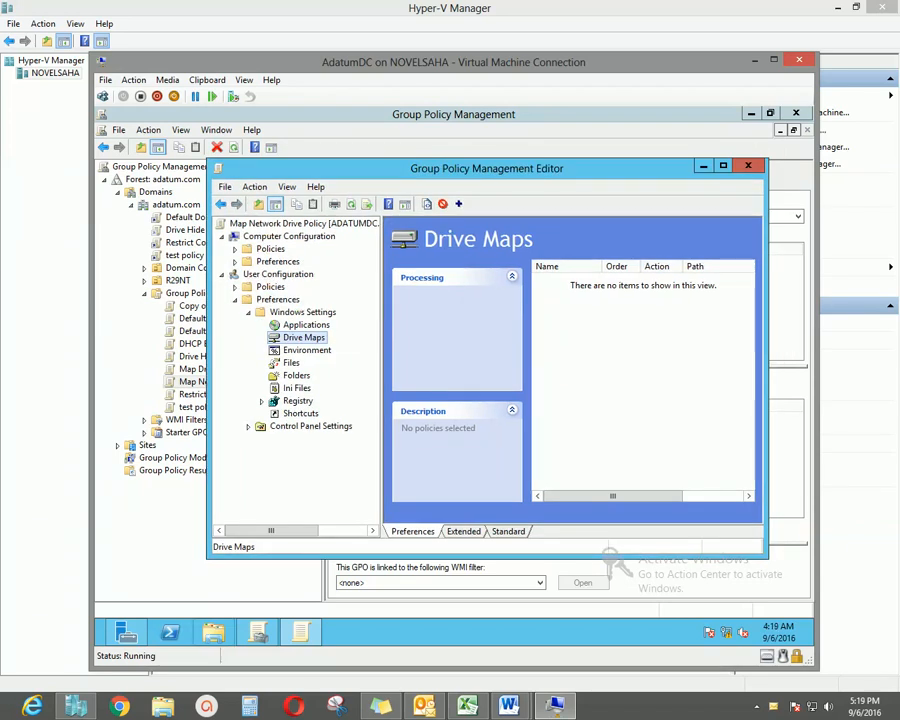
left_click(214, 632)
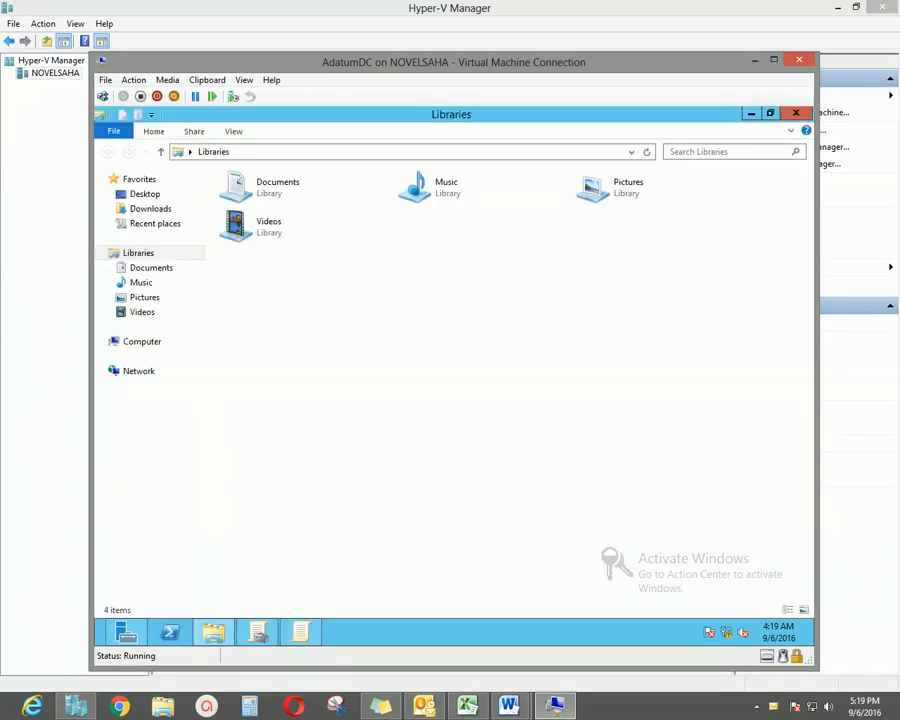
Create a folder named 'test share' at the root of Local Disk (C:).
left_click(141, 341)
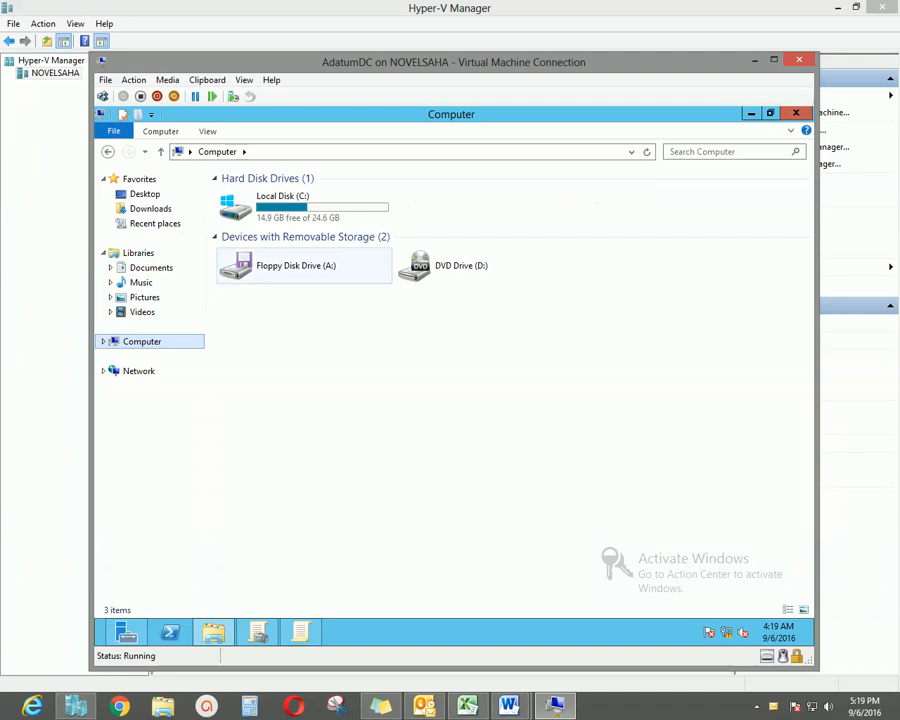
double_click(290, 198)
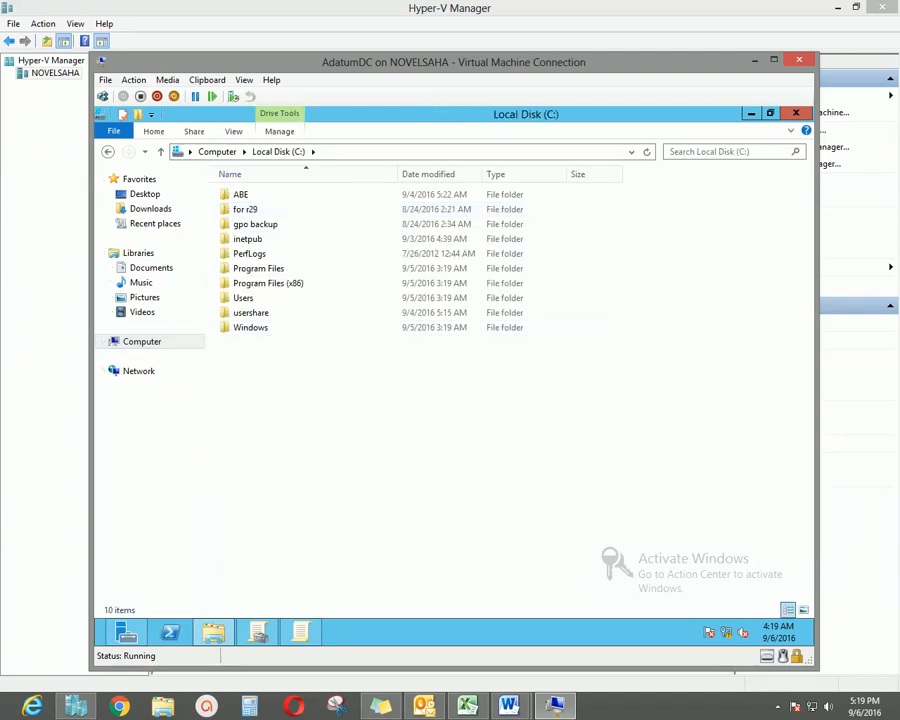
right_click(311, 419)
mouse_move(345, 543)
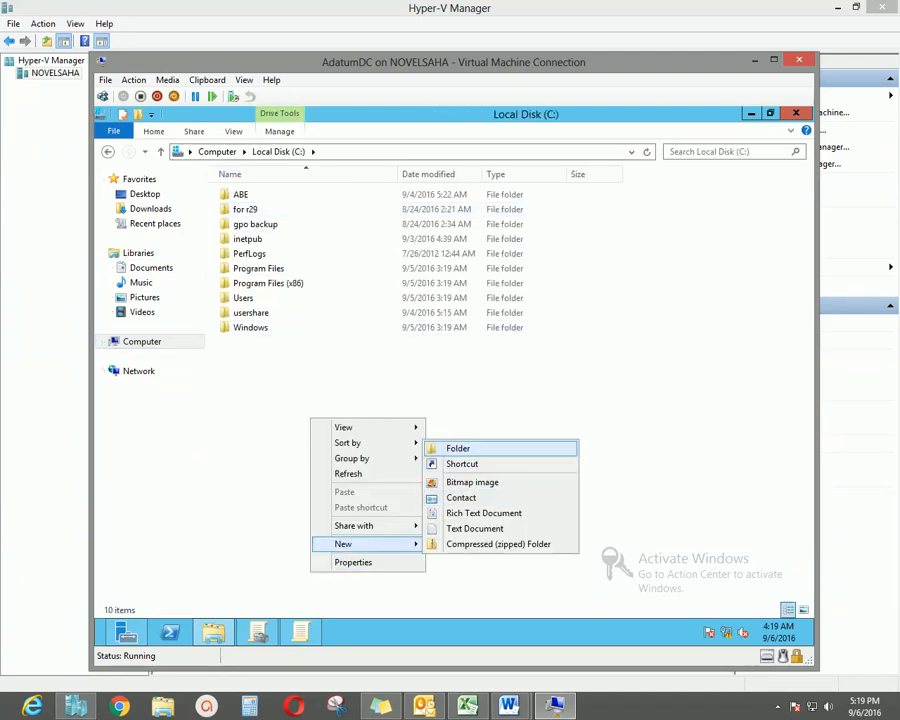
left_click(470, 448)
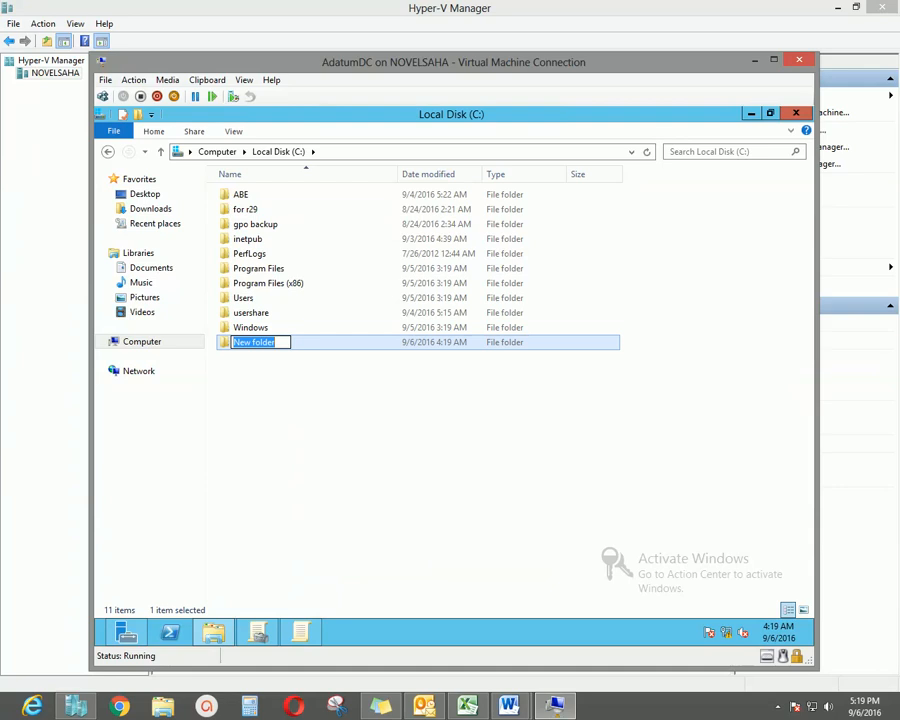
type("test sh")
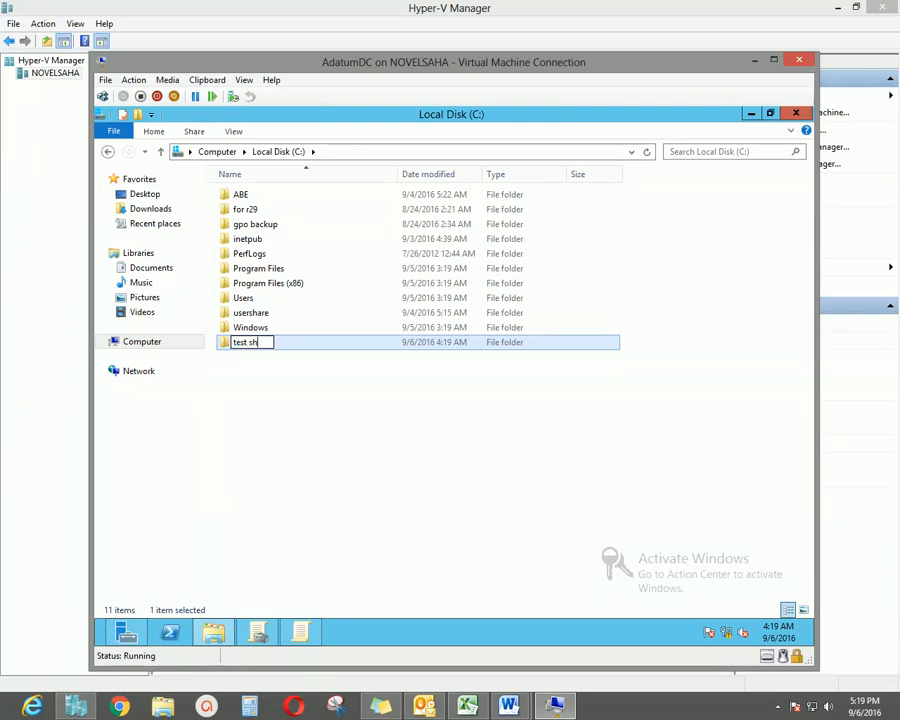
type("are")
key("Return")
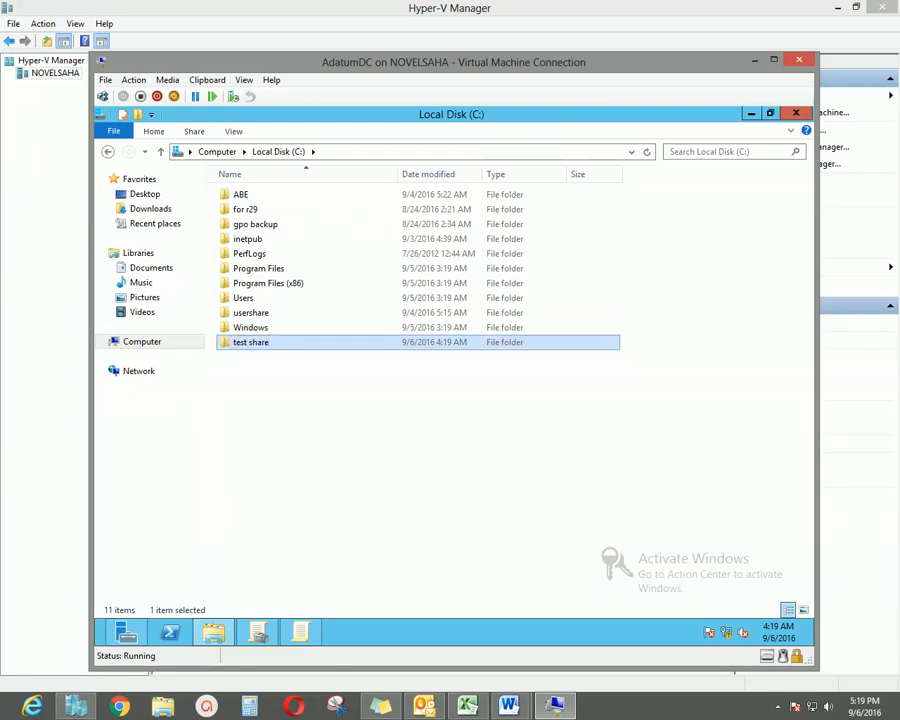
Choose to share the test share folder with specific people.
right_click(258, 343)
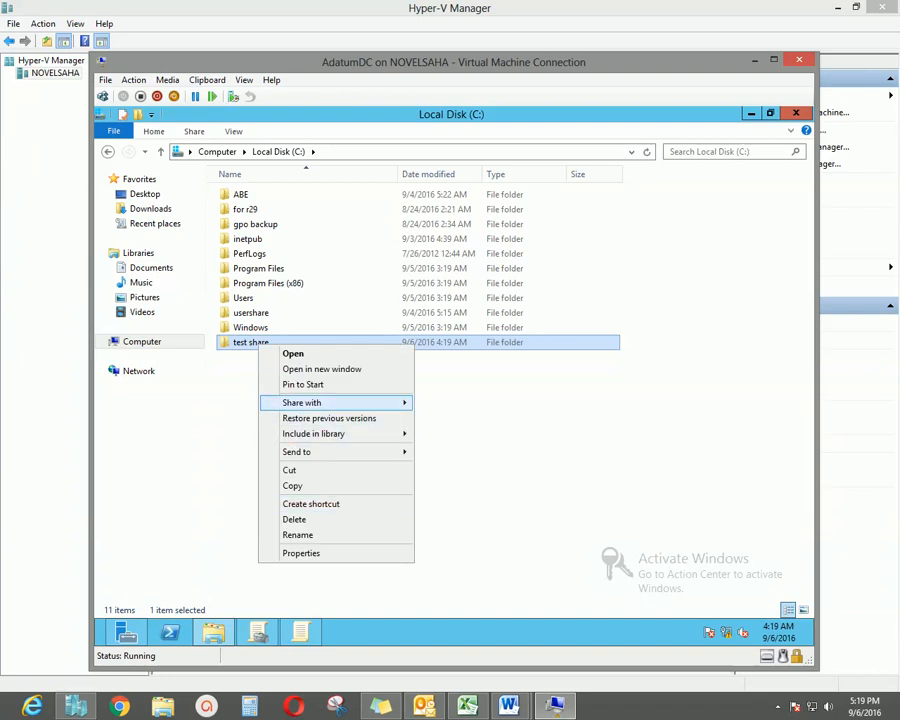
mouse_move(301, 402)
left_click(462, 416)
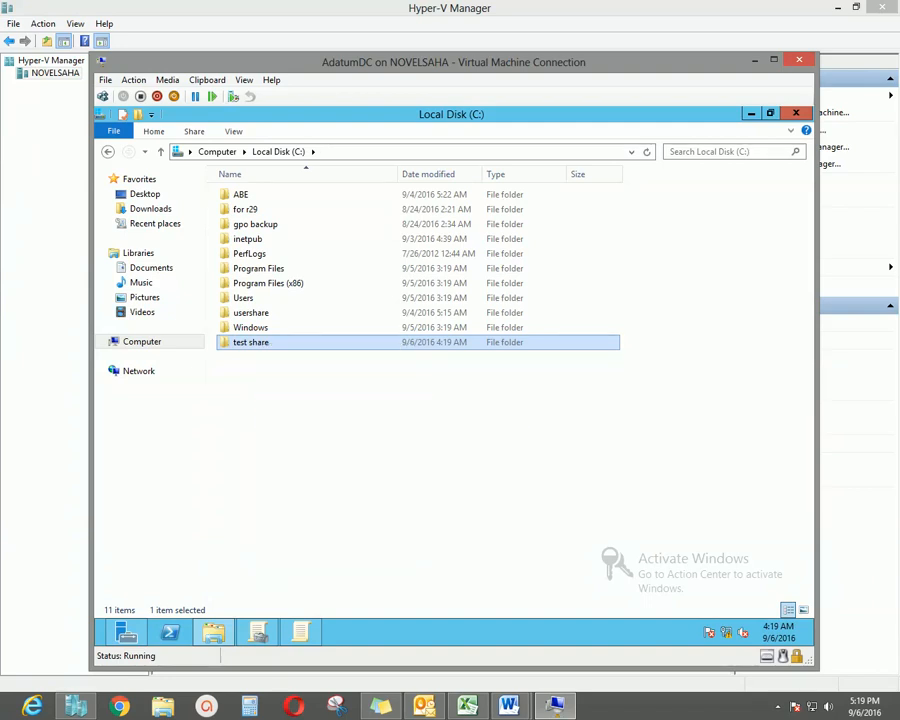
Share test share with Everyone at Read/Write permission and confirm.
left_click(556, 331)
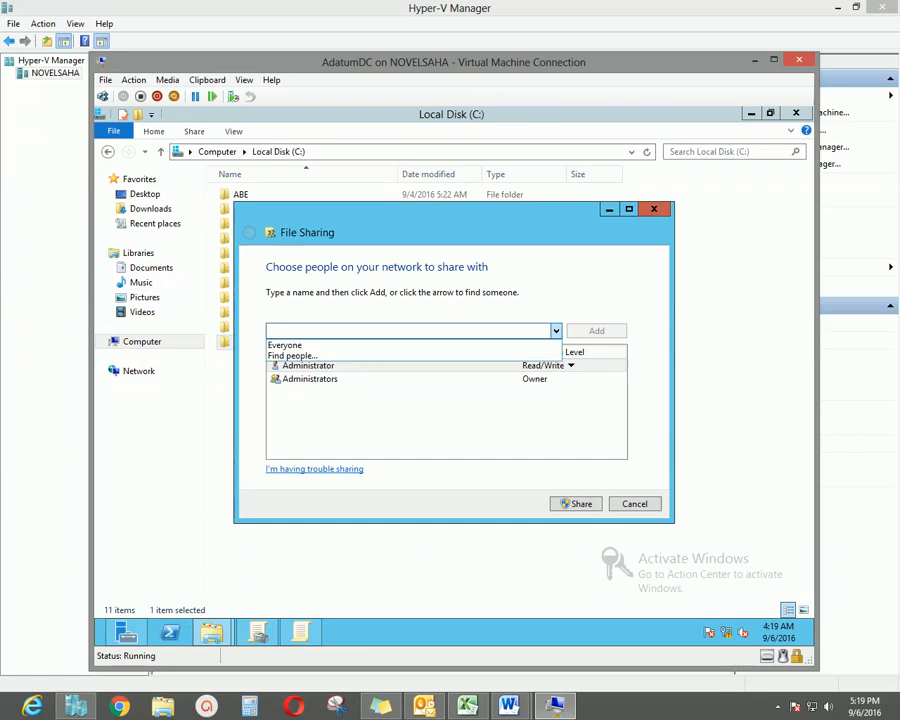
left_click(285, 345)
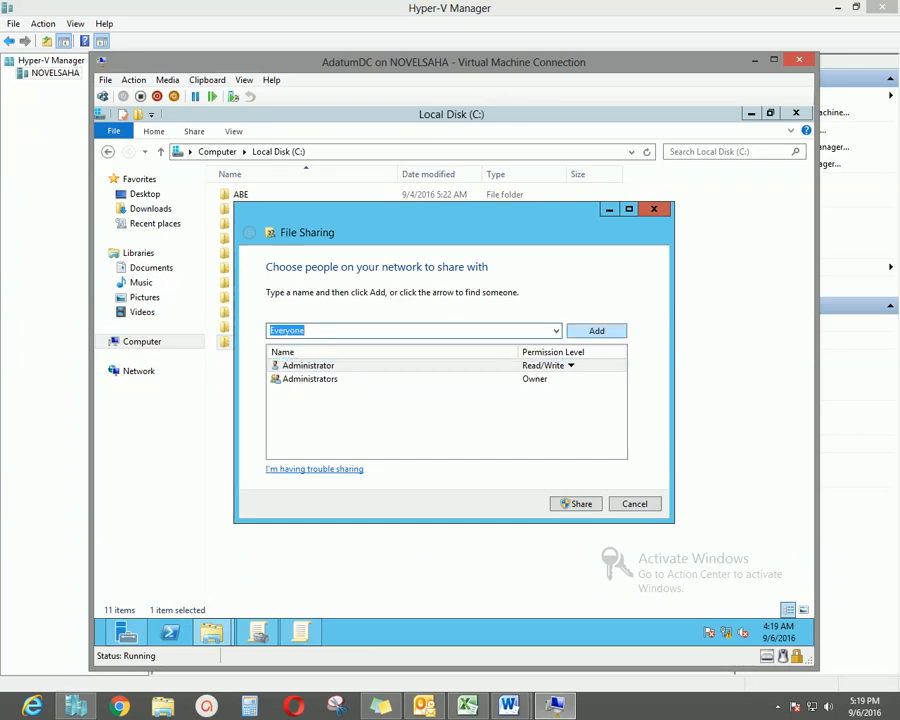
left_click(597, 331)
left_click(550, 391)
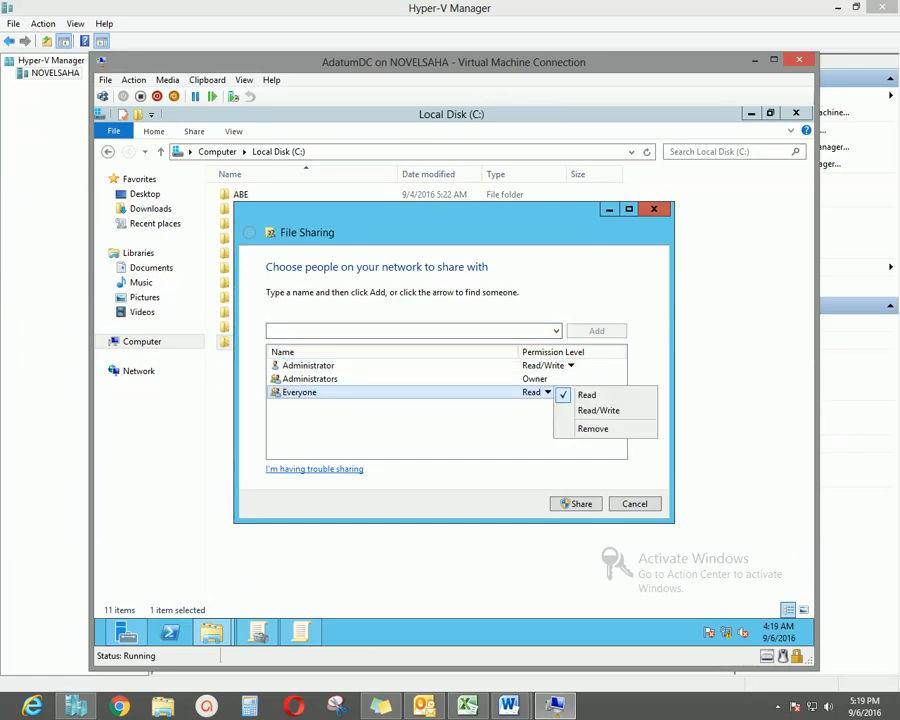
left_click(598, 410)
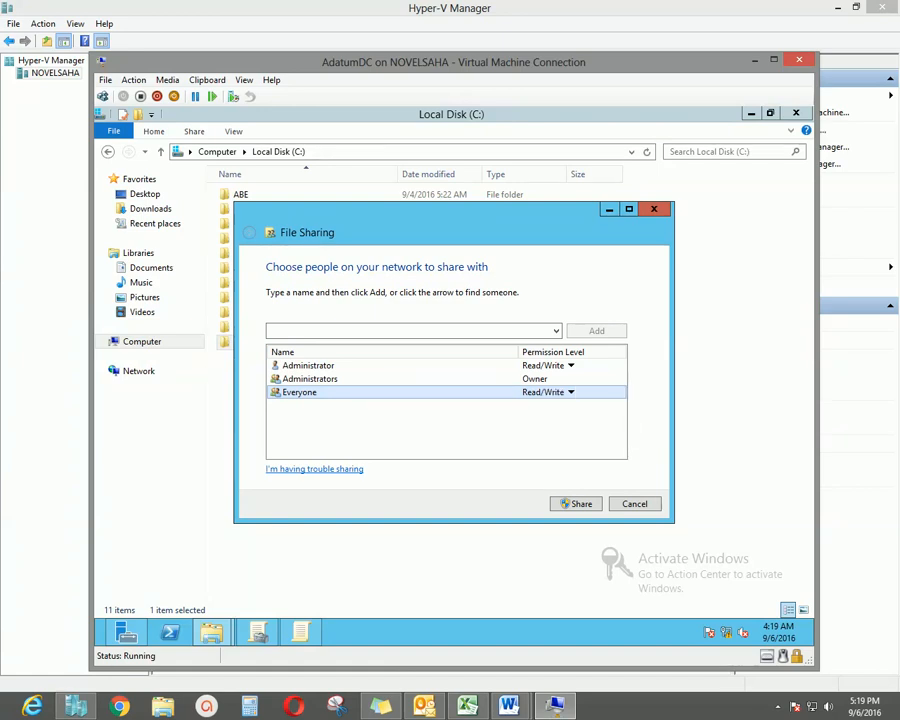
left_click_drag(466, 220, 446, 198)
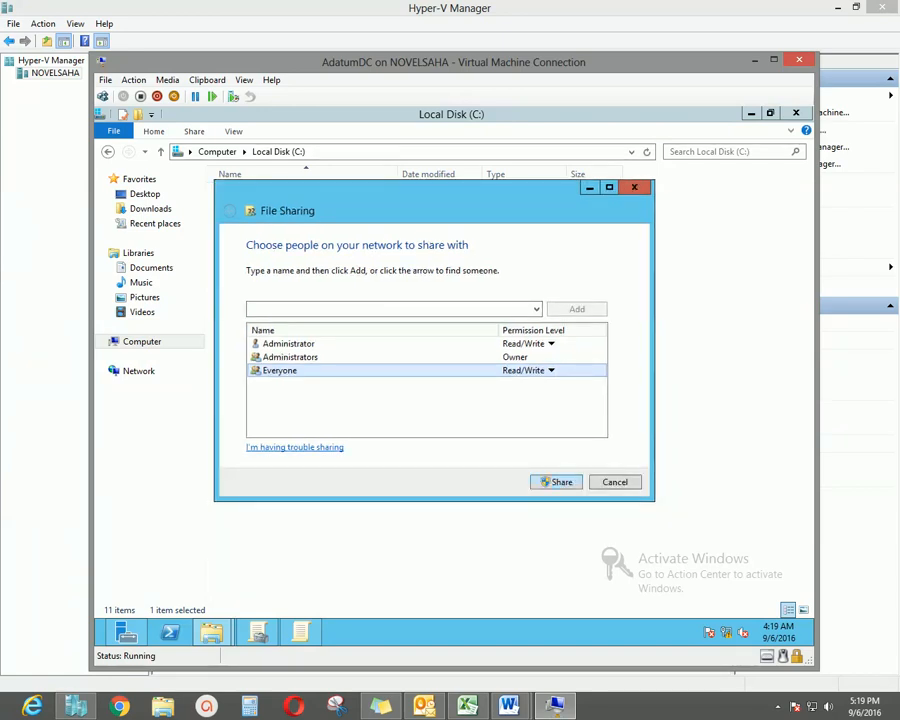
left_click(556, 482)
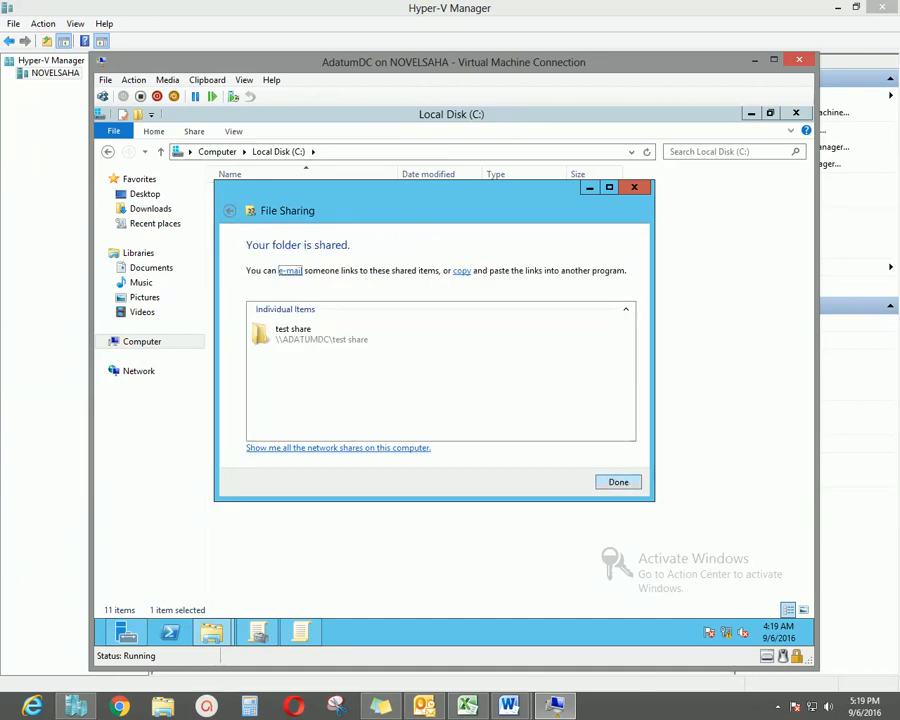
left_click(618, 482)
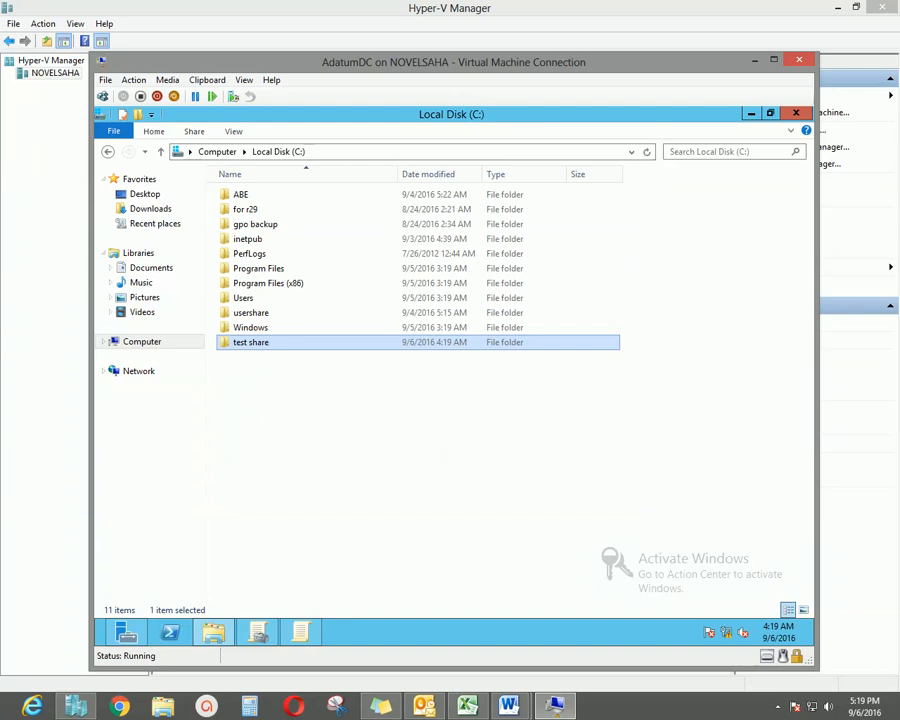
Copy the network path \\ADATUMDC\test share from the folder's Sharing properties, then close Explorer.
left_click_drag(500, 62, 525, 64)
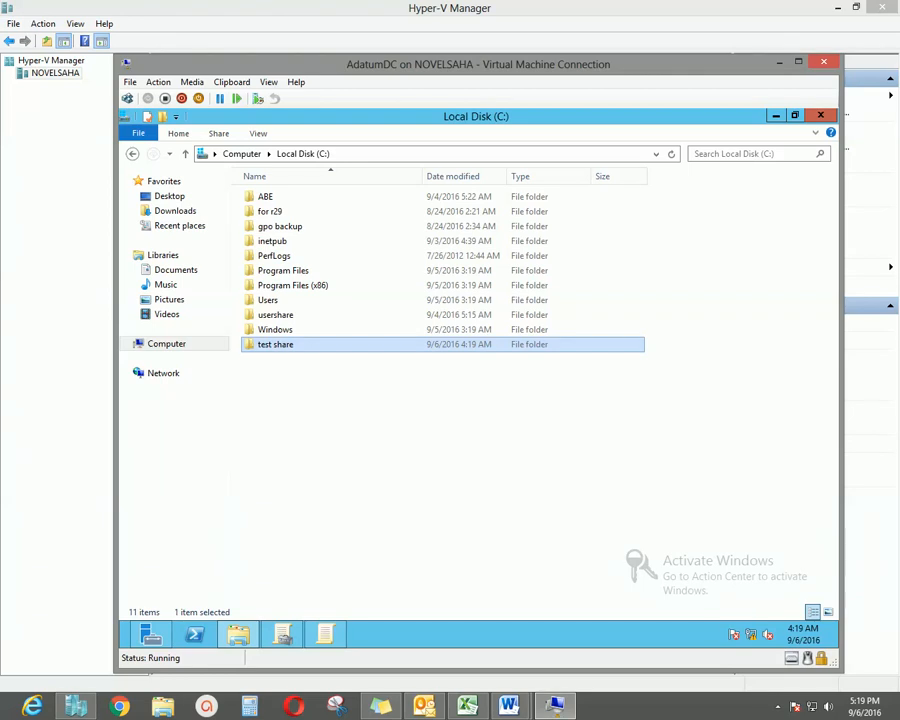
right_click(296, 345)
left_click(330, 554)
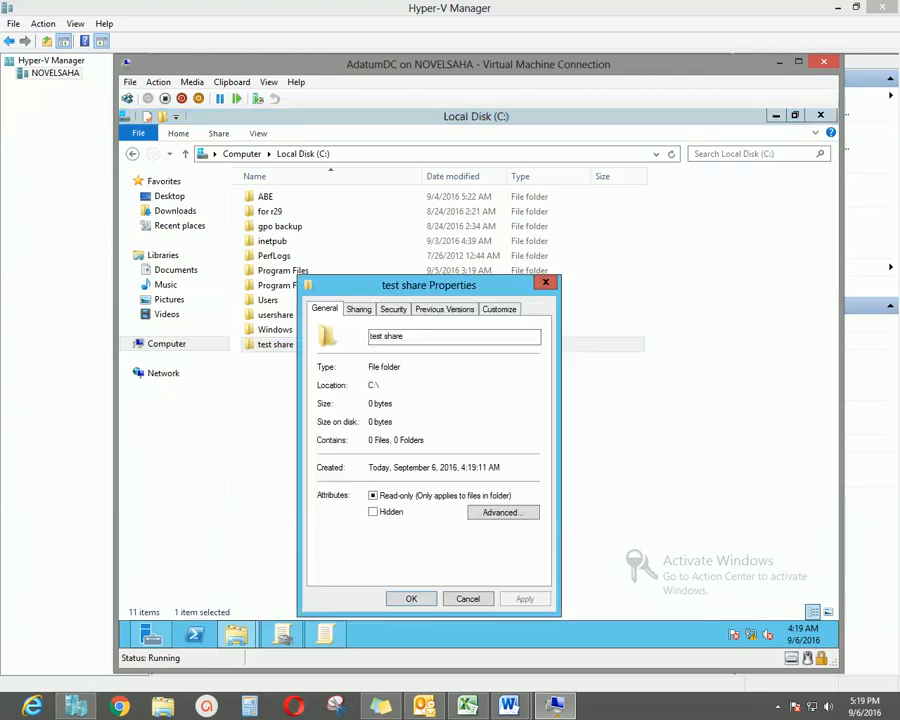
left_click_drag(429, 285, 523, 266)
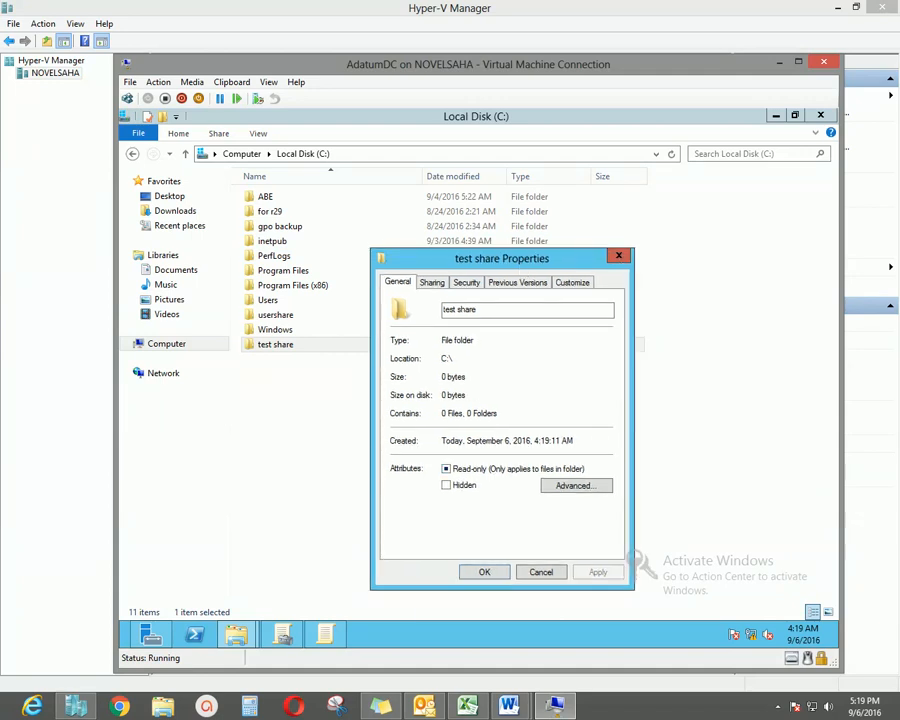
left_click_drag(515, 260, 504, 263)
left_click(422, 285)
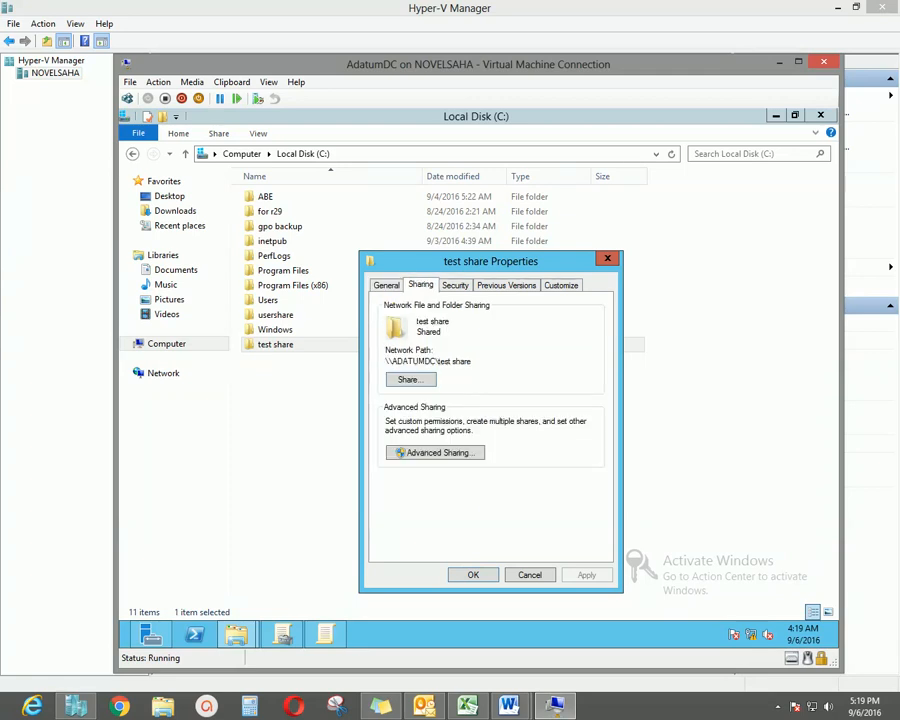
left_click_drag(386, 361, 471, 361)
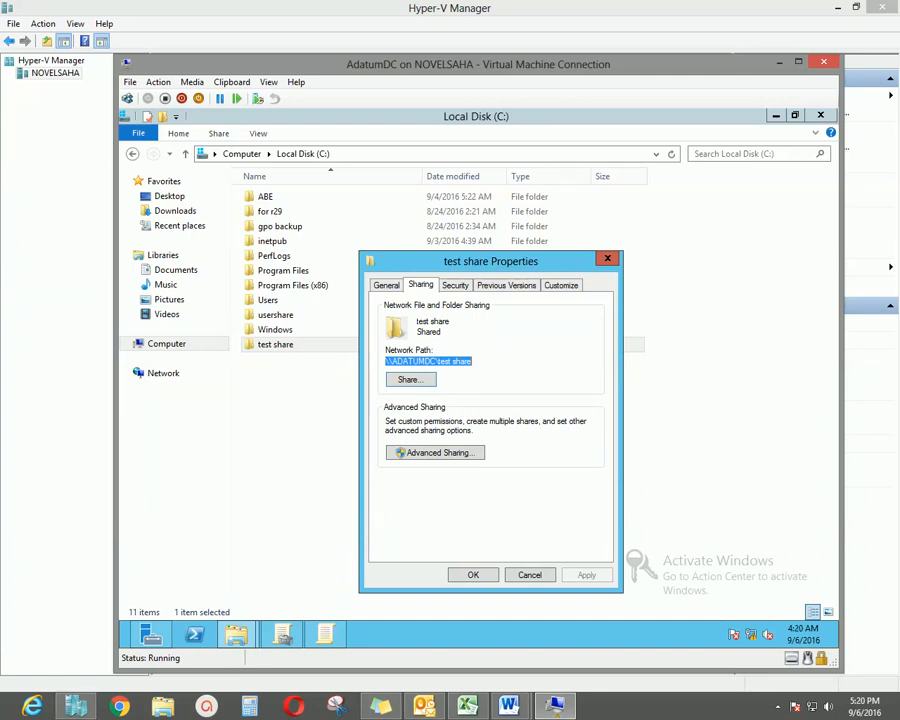
right_click(434, 361)
left_click(458, 403)
left_click(473, 575)
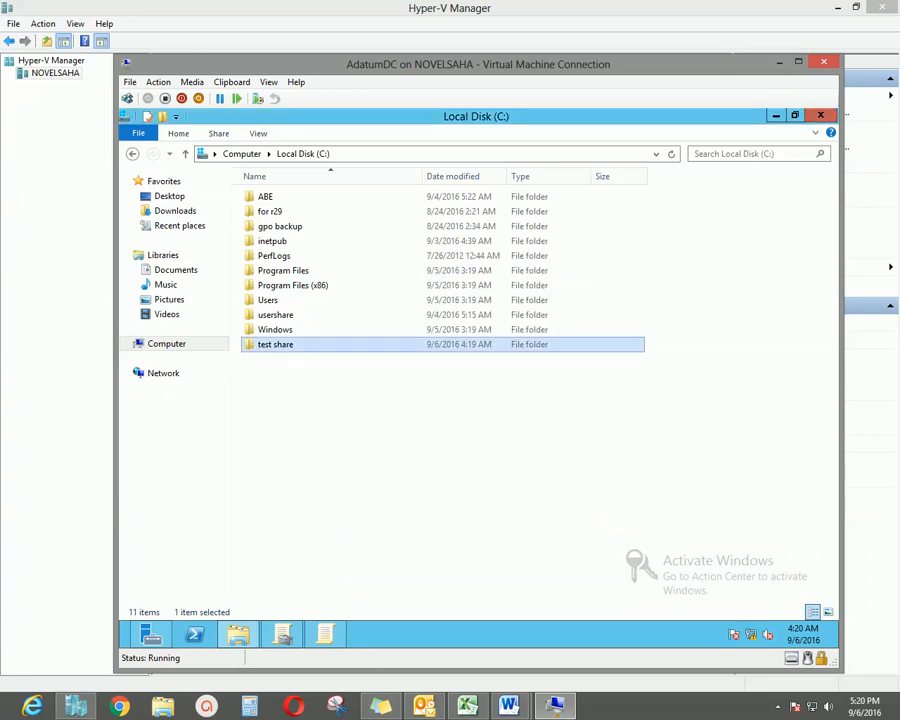
left_click(821, 115)
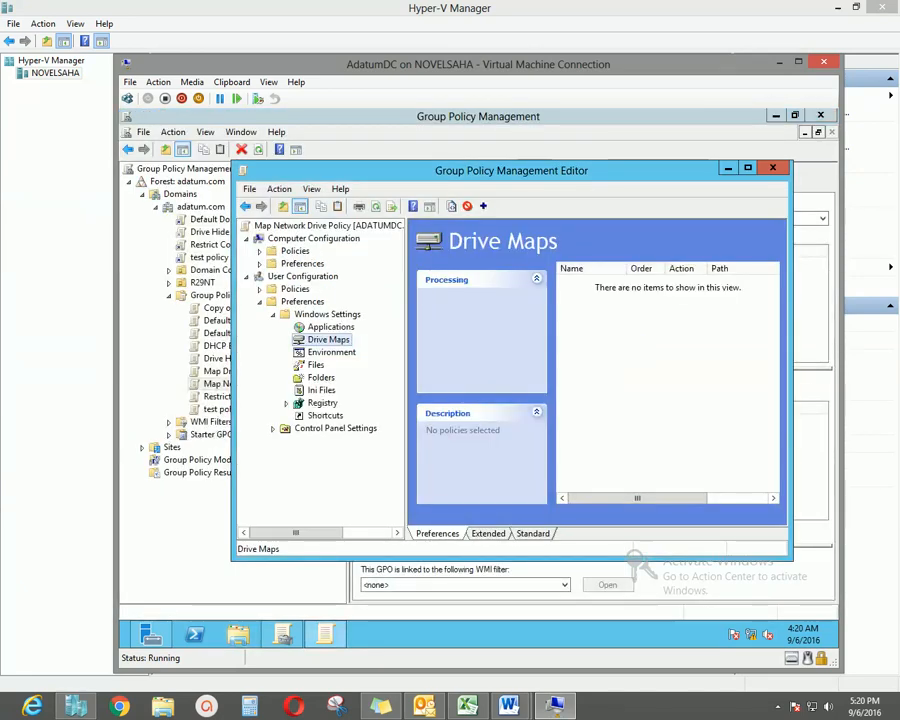
Start a new Mapped Drive item in Map Network Drive Policy's user Drive Maps preferences.
left_click_drag(511, 170, 481, 178)
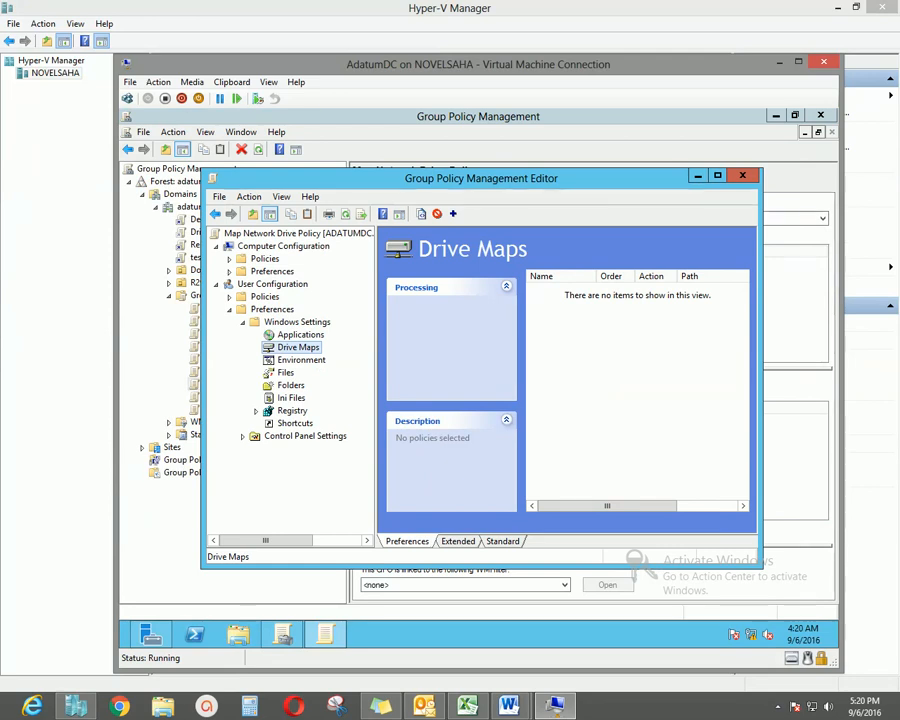
right_click(309, 347)
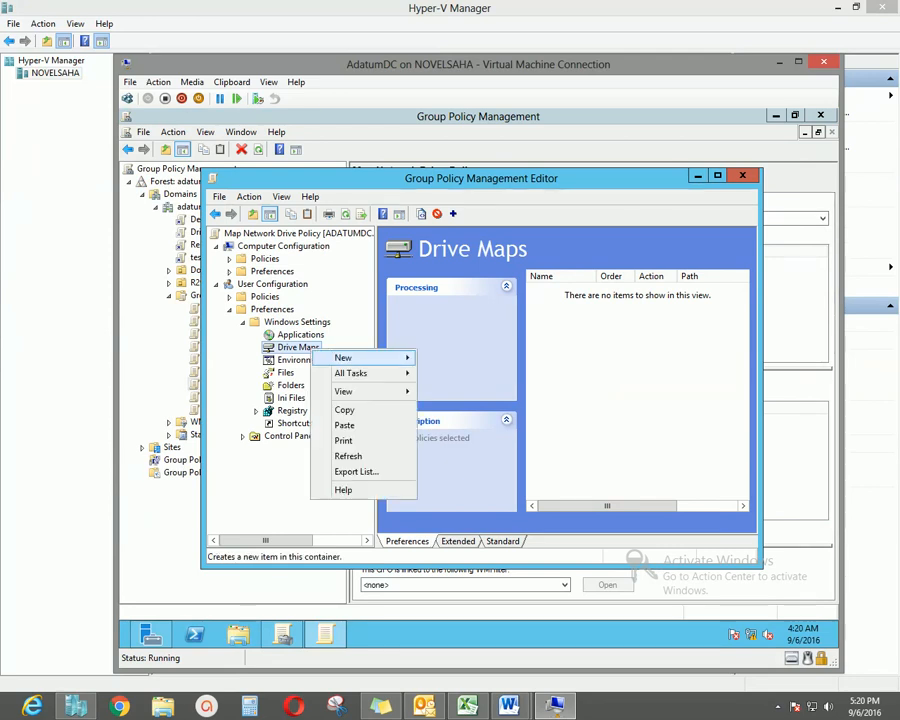
mouse_move(343, 357)
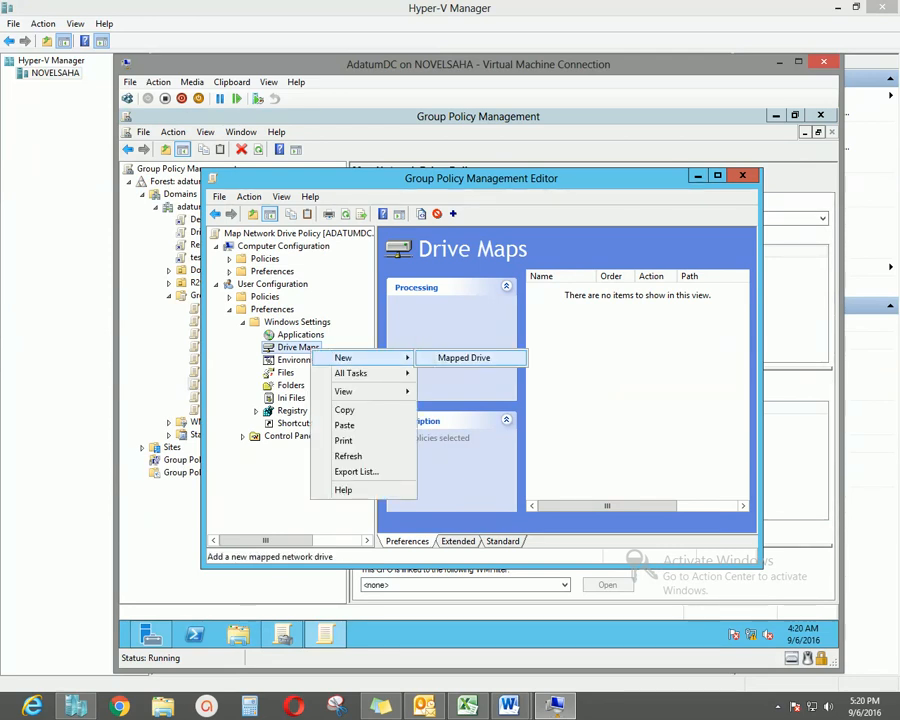
left_click(464, 358)
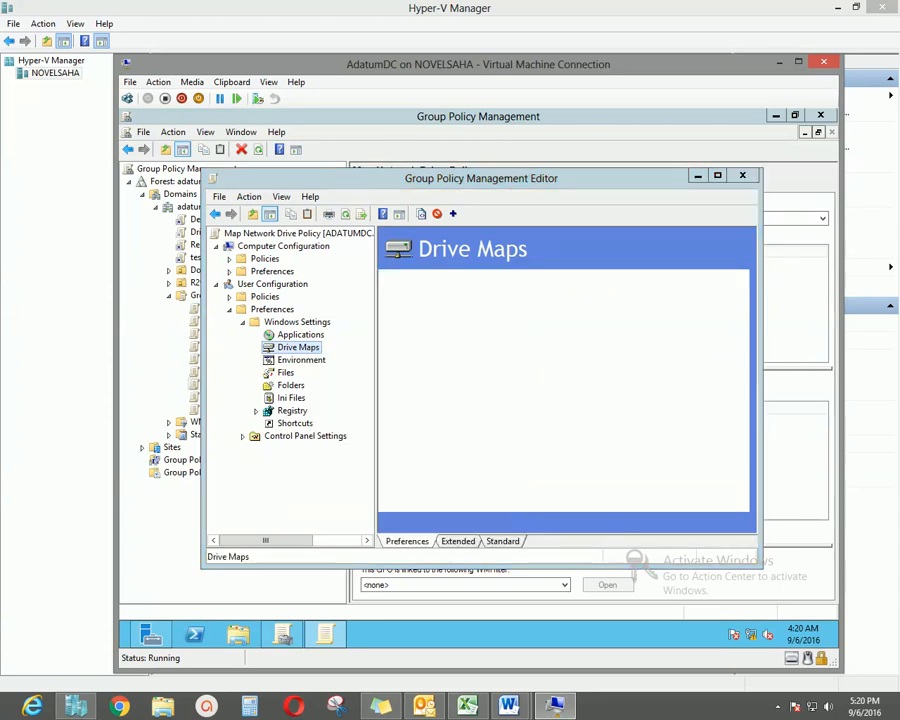
Create a drive mapping of \\ADATUMDC\test share to letter Z: and apply it.
left_click_drag(481, 217, 499, 234)
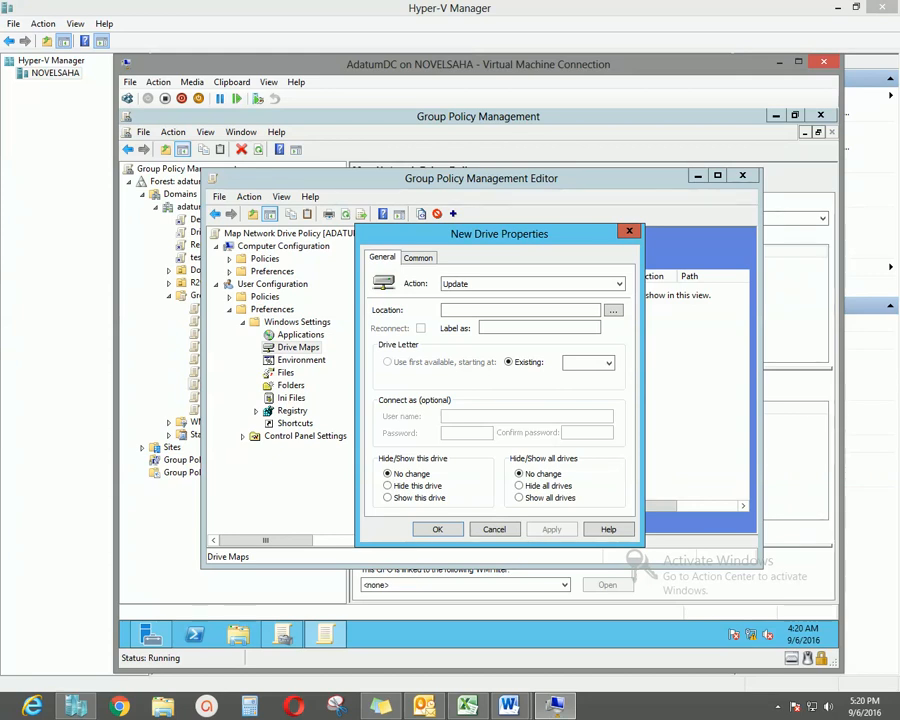
left_click(533, 284)
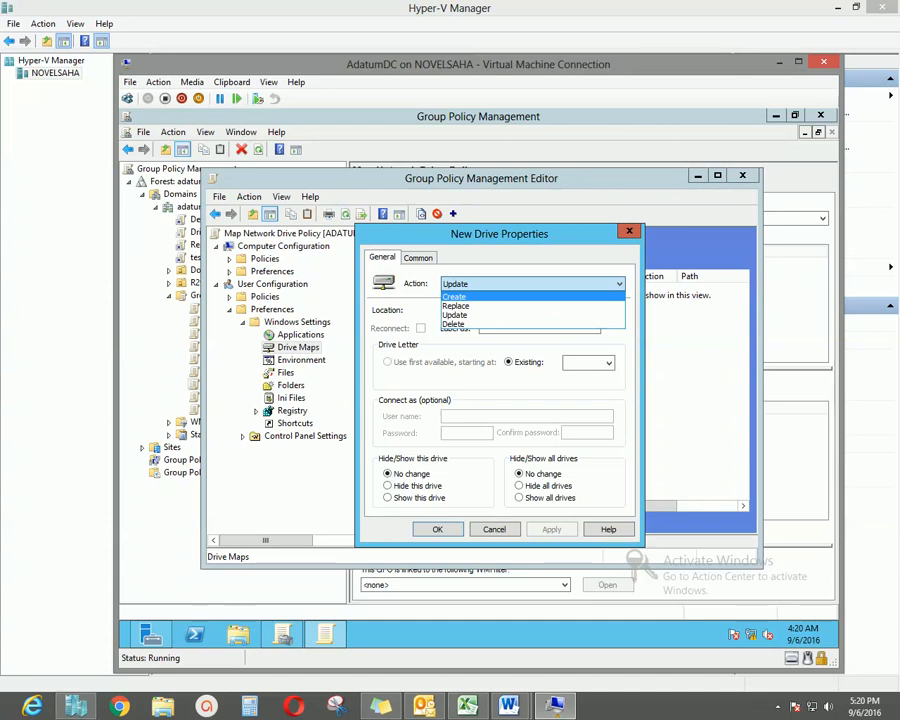
left_click(530, 297)
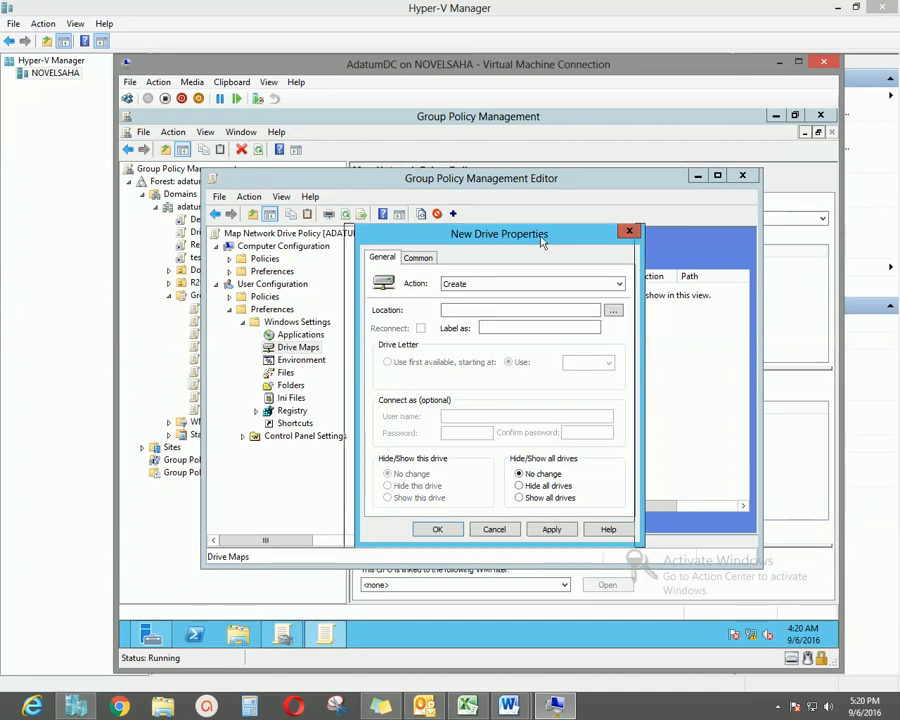
left_click_drag(541, 236, 514, 237)
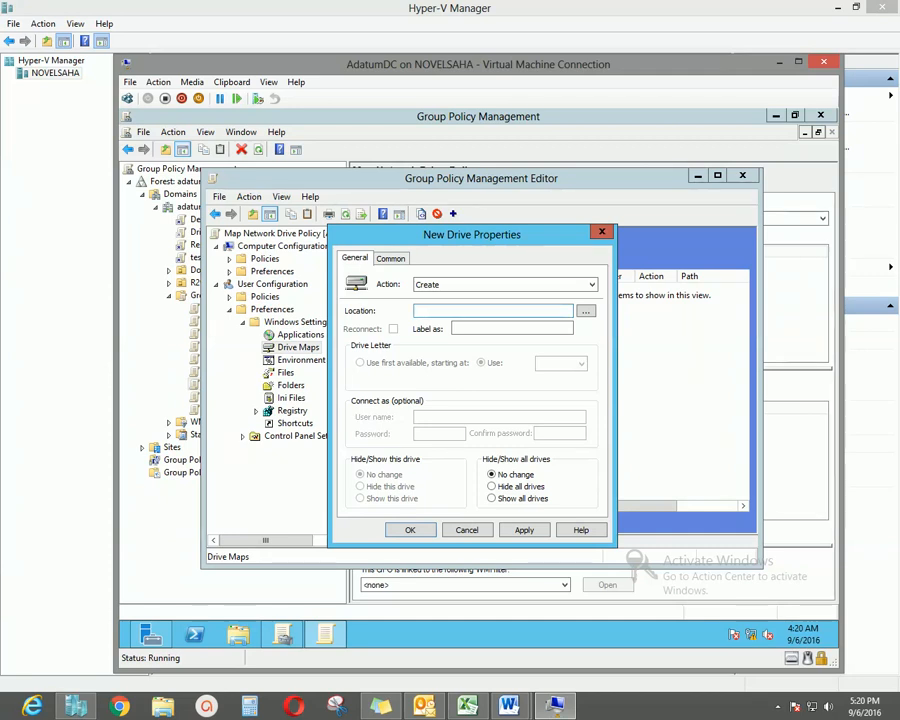
right_click(462, 312)
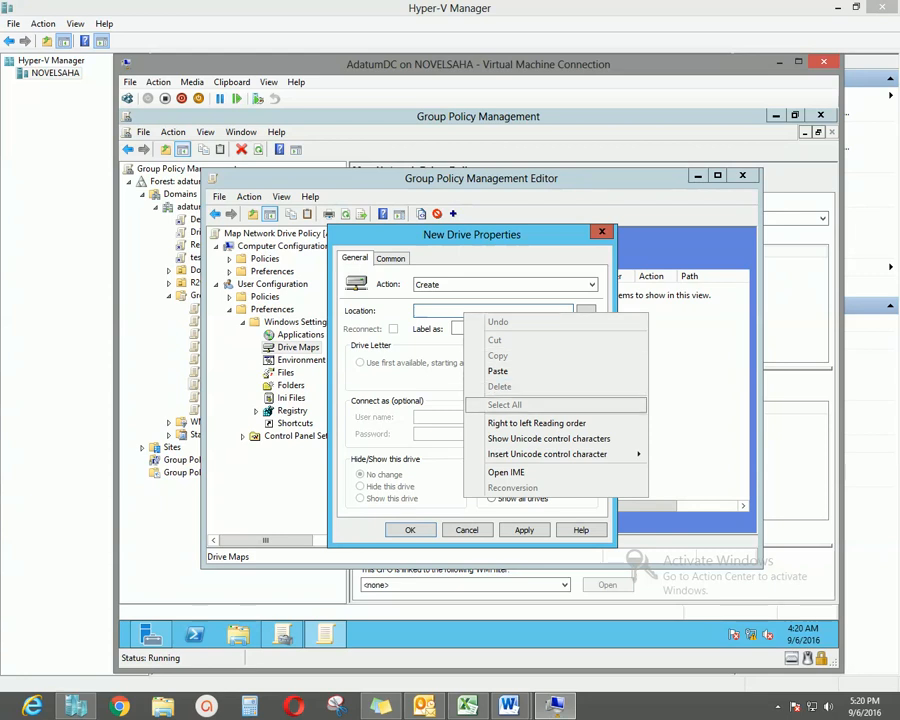
left_click(497, 371)
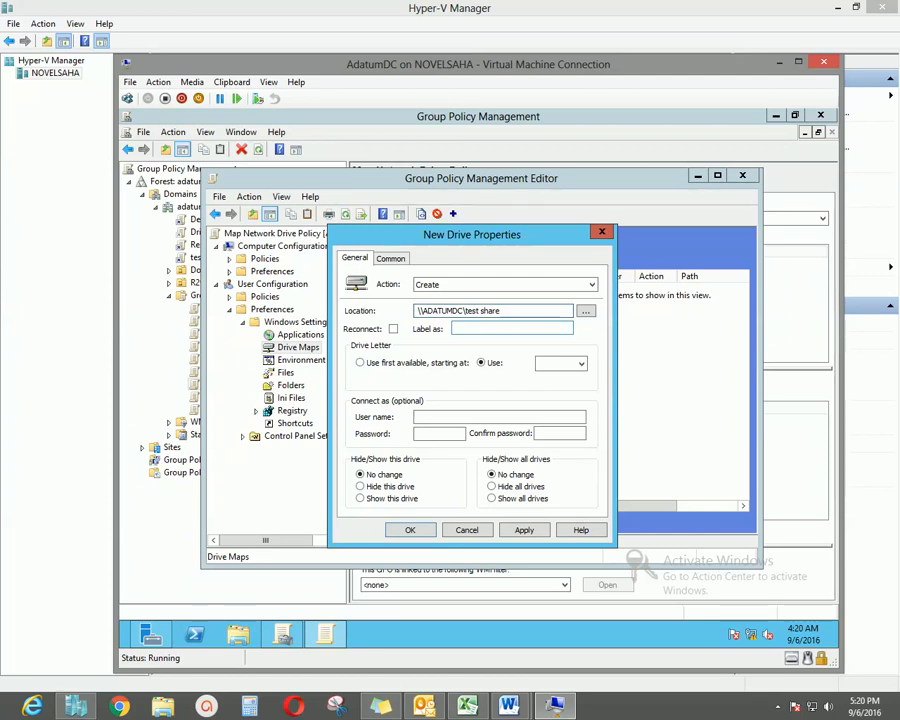
left_click(500, 328)
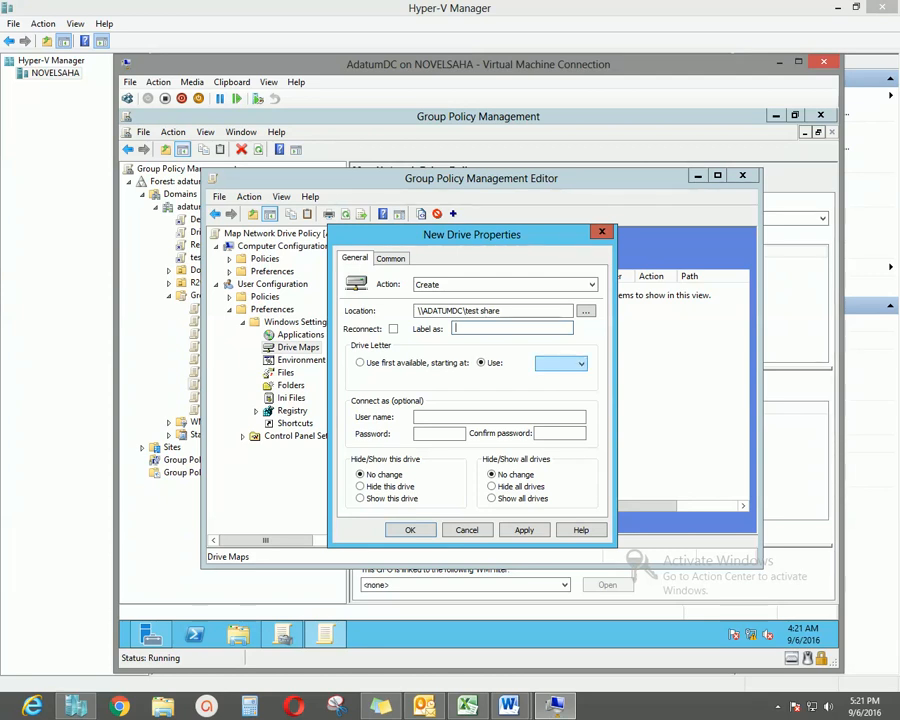
left_click(560, 363)
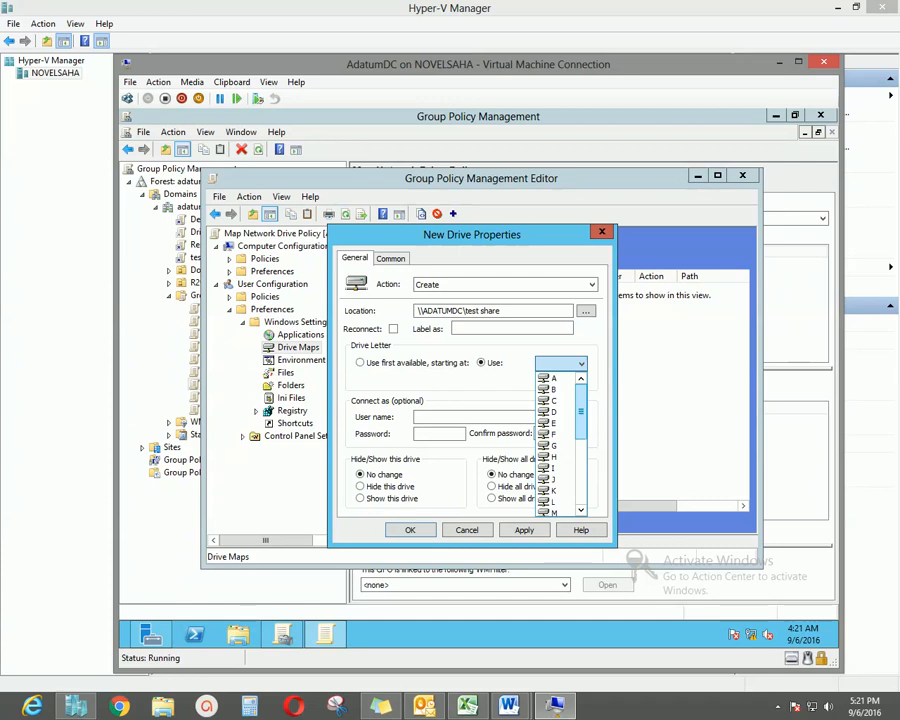
scroll(558, 445, "down", 5)
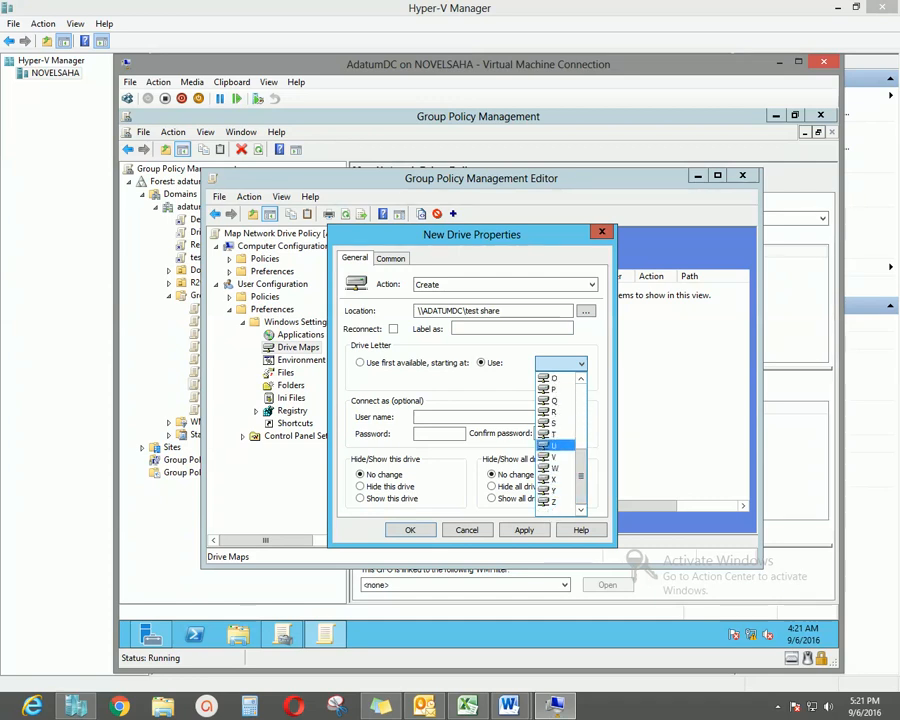
left_click(553, 501)
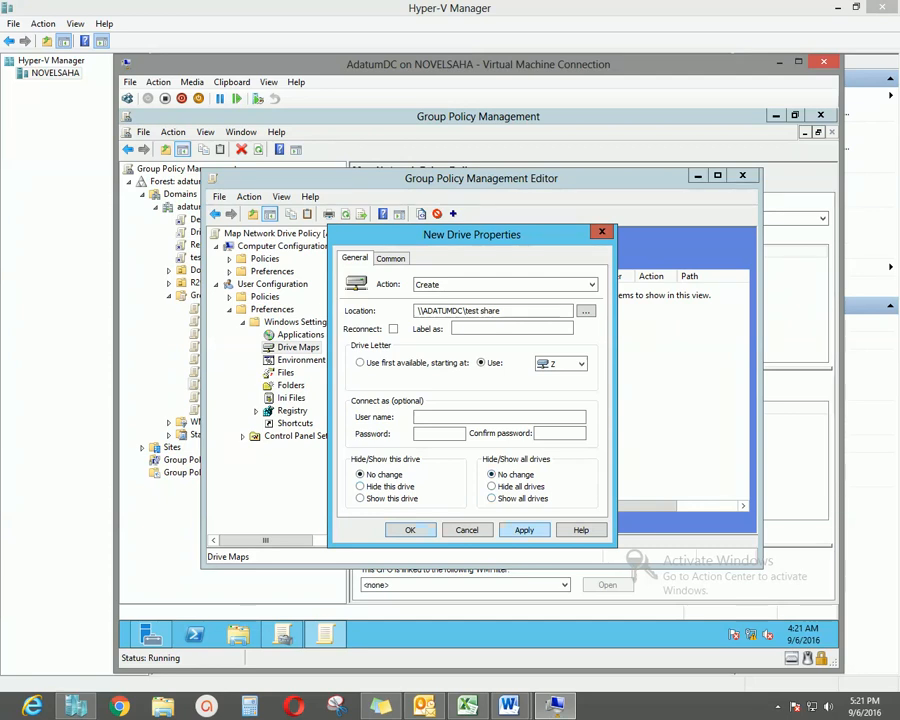
left_click(524, 530)
left_click(410, 530)
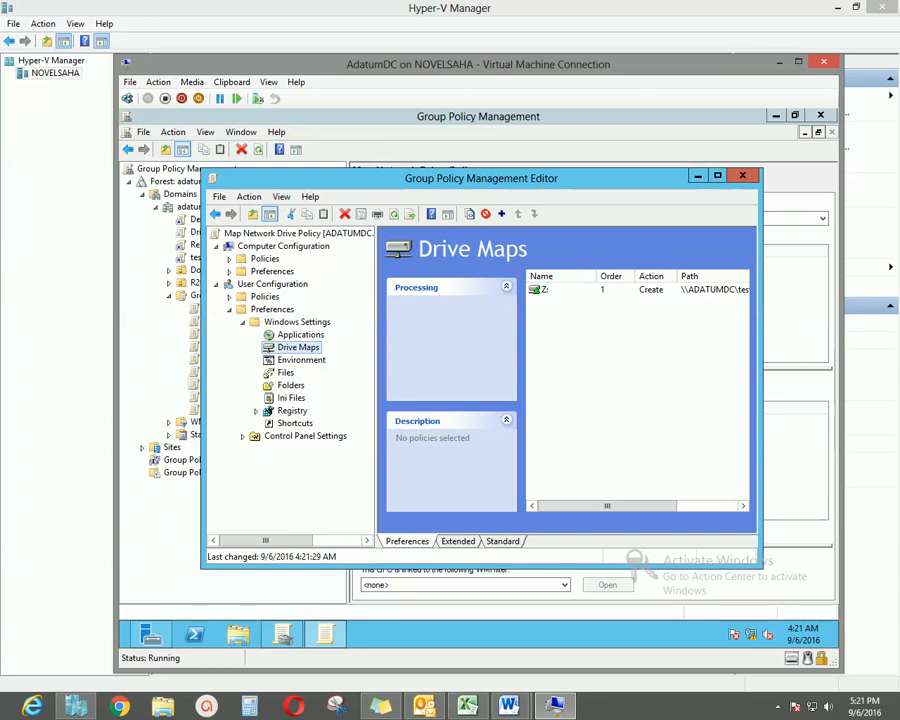
Close the Group Policy Management Editor for Map Network Drive Policy.
left_click_drag(607, 506, 656, 506)
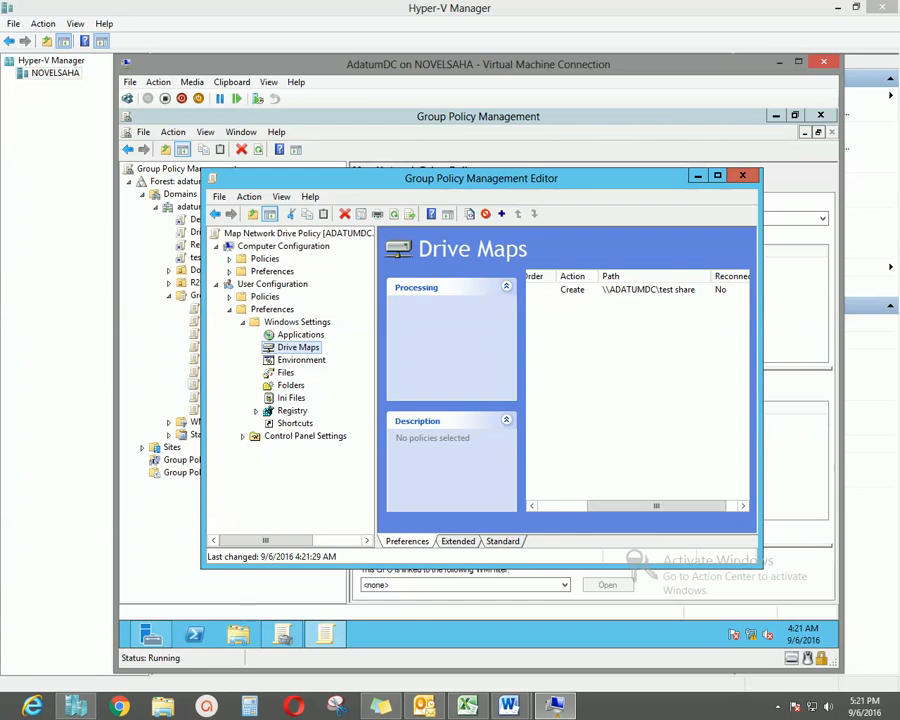
left_click_drag(560, 178, 567, 164)
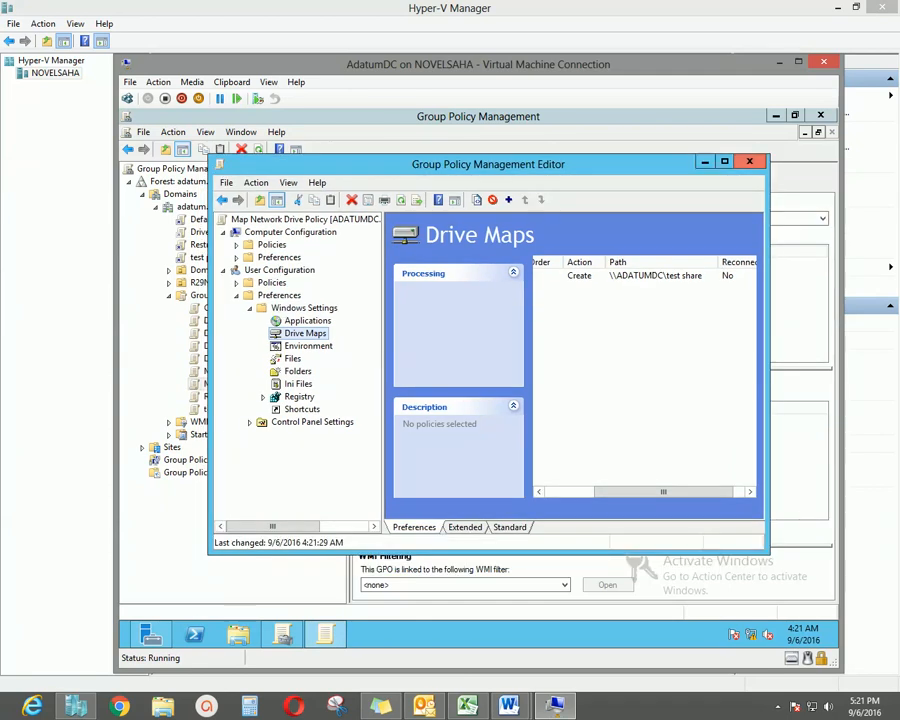
left_click(749, 161)
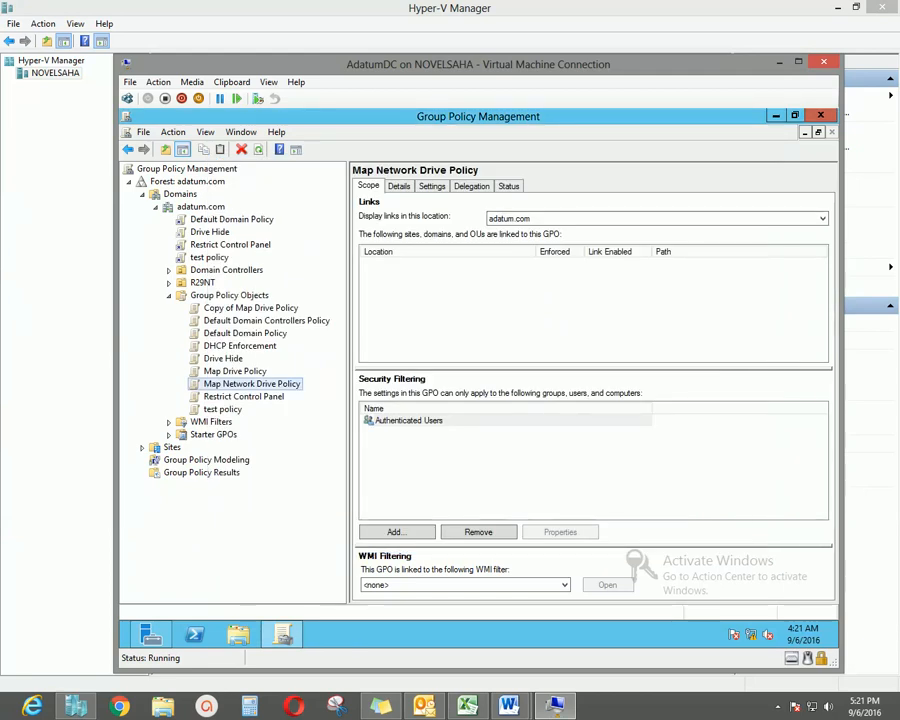
left_click_drag(346, 385, 341, 385)
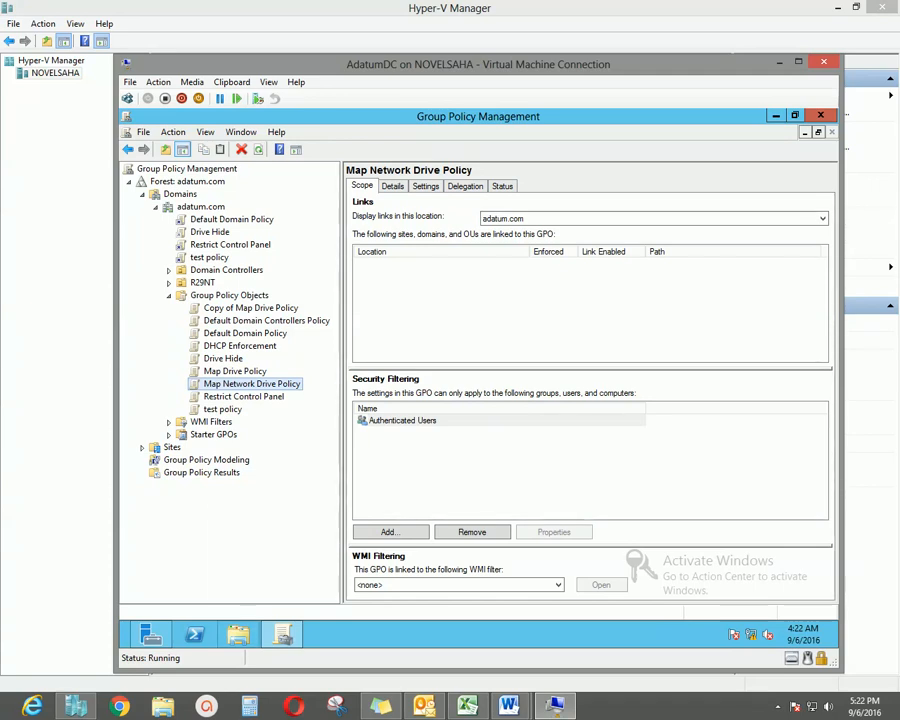
Open File Explorer's Computer view and enter Local Disk (C:).
left_click(238, 634)
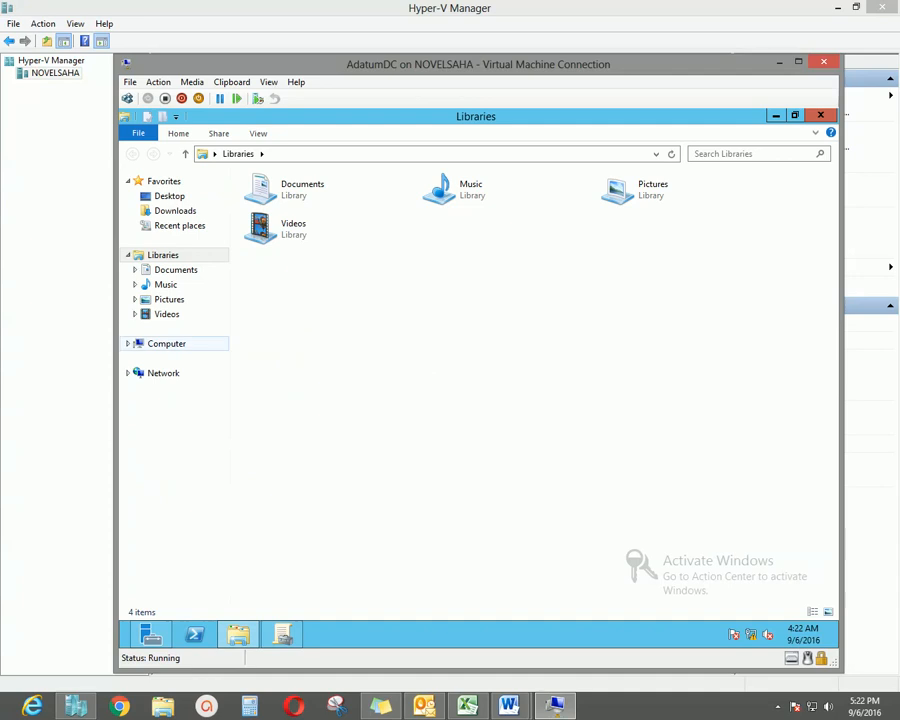
left_click(167, 344)
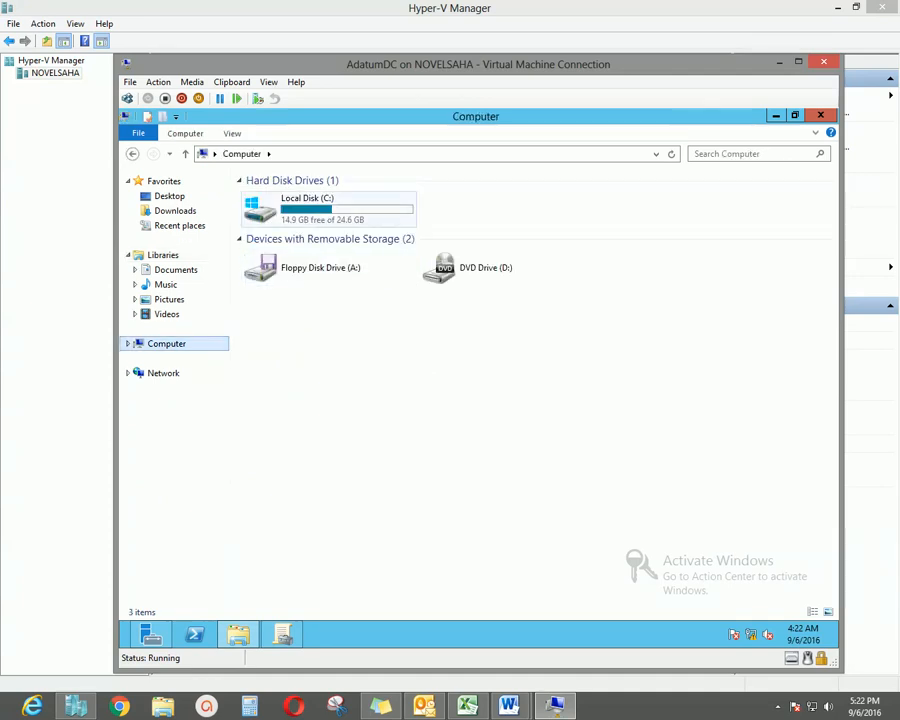
double_click(307, 205)
Create a new folder named 'shortcut' at the root of Local Disk (C:).
right_click(311, 426)
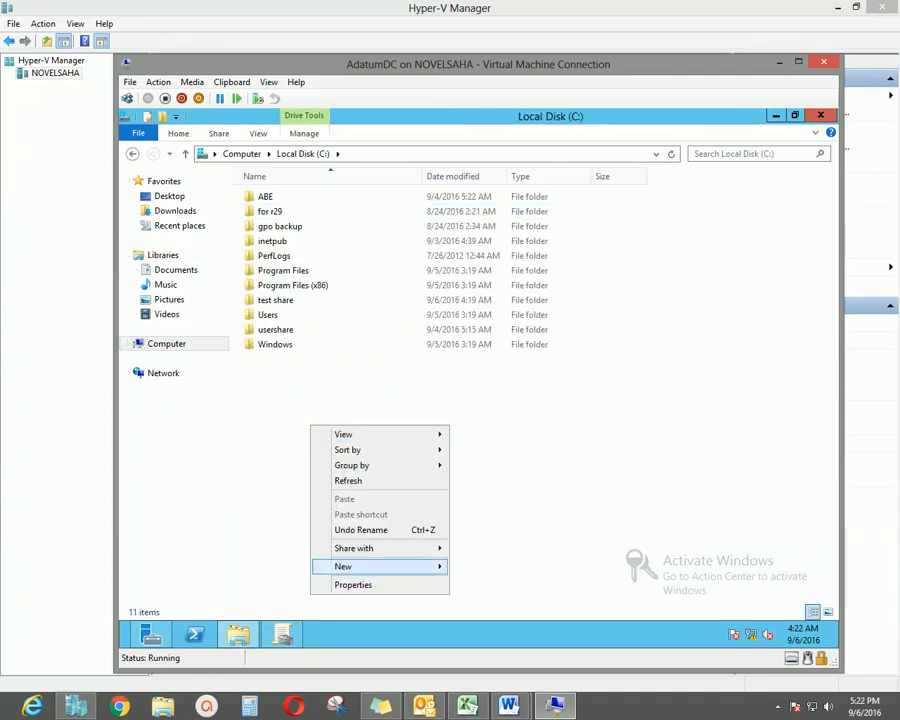
mouse_move(343, 566)
left_click(482, 470)
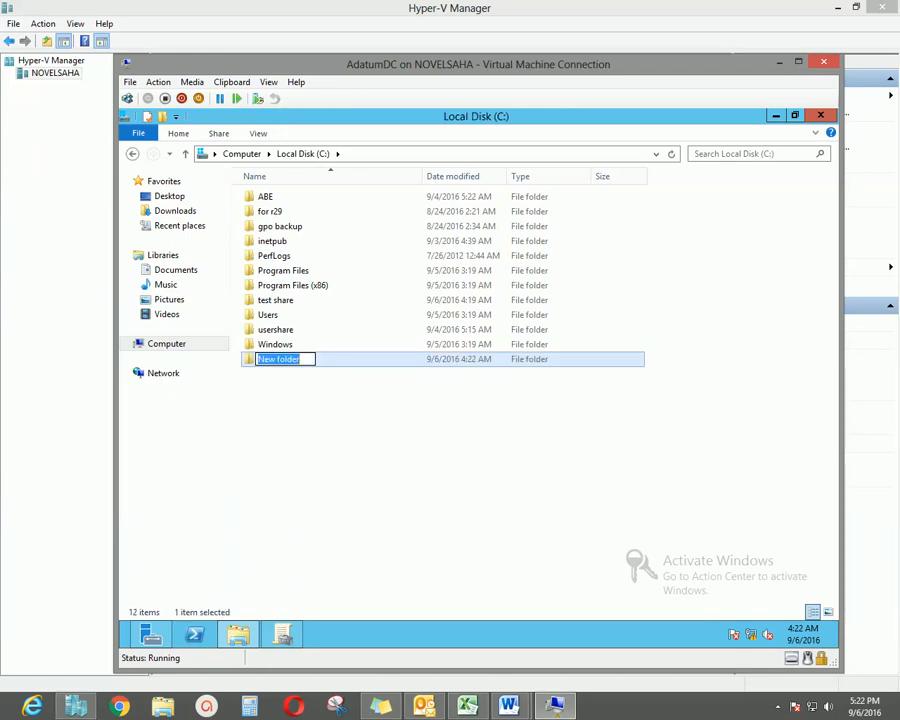
type("shortcut")
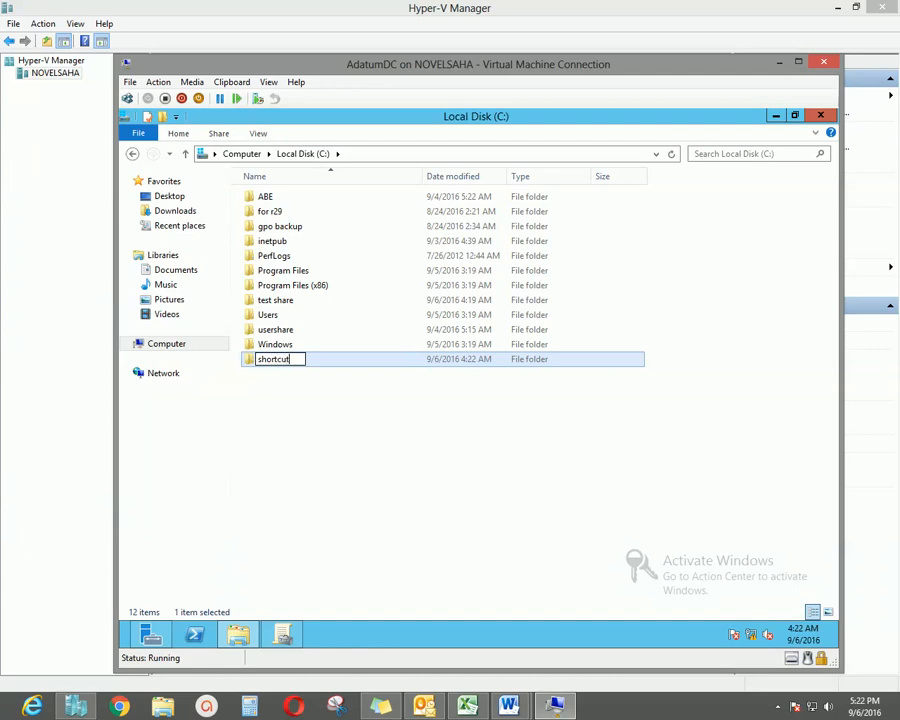
key("Return")
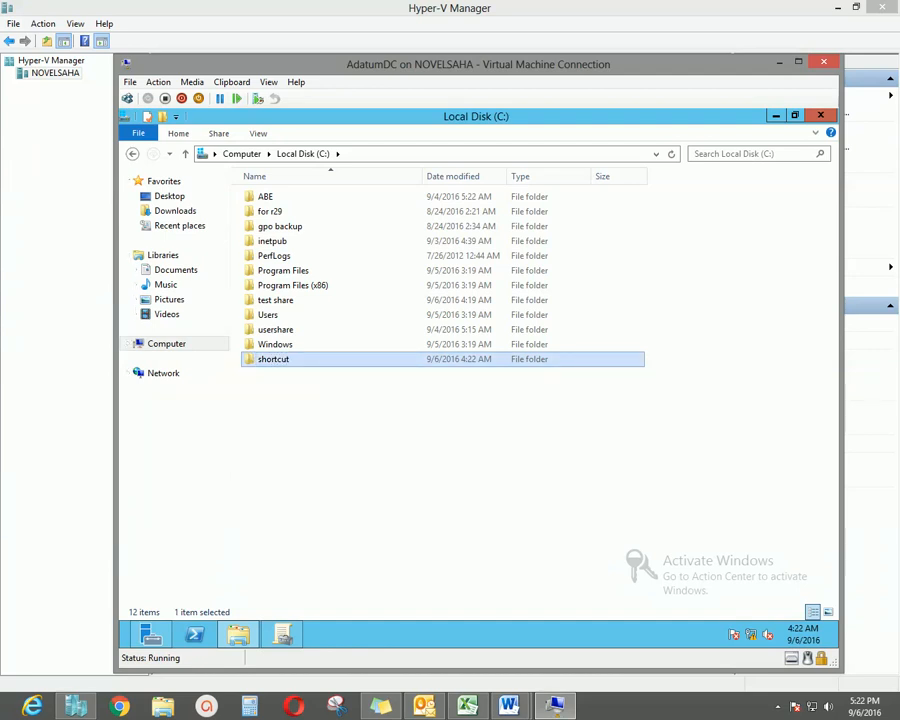
Bring up the sharing options for the shortcut folder.
right_click(285, 361)
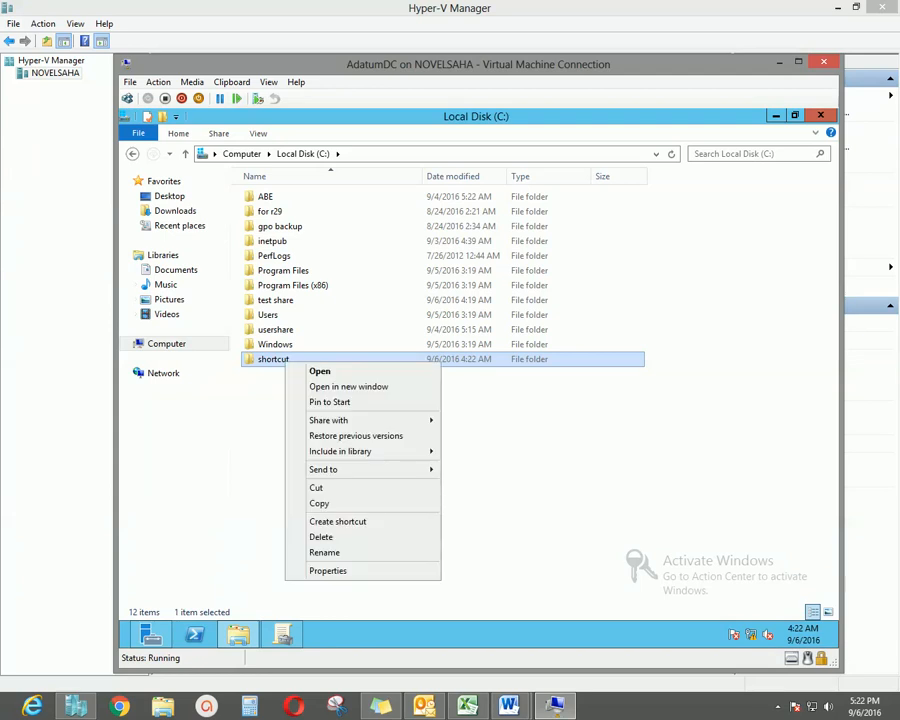
mouse_move(330, 469)
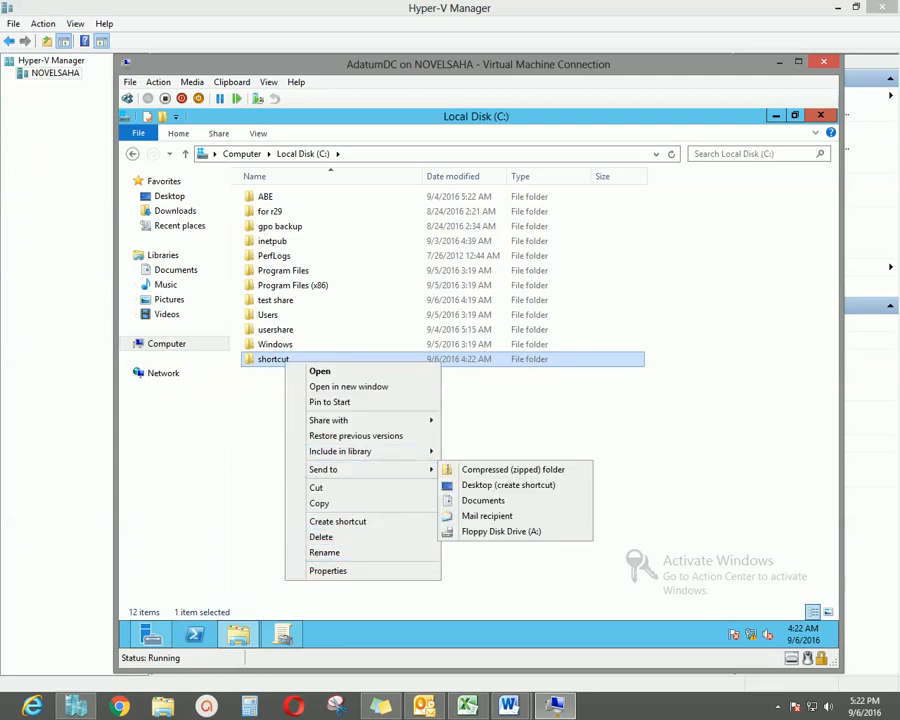
mouse_move(330, 420)
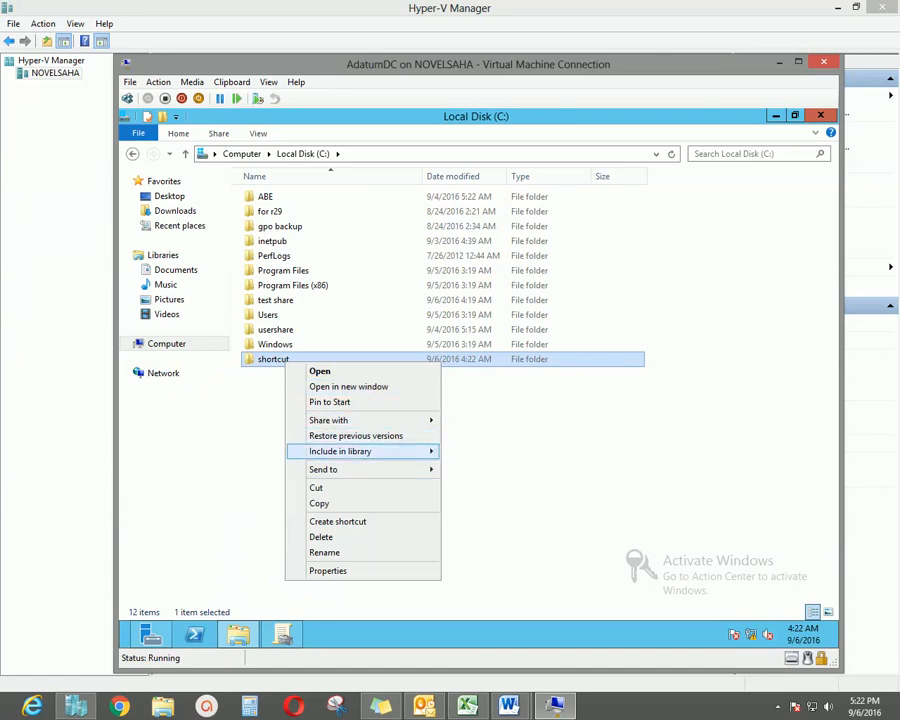
left_click(500, 434)
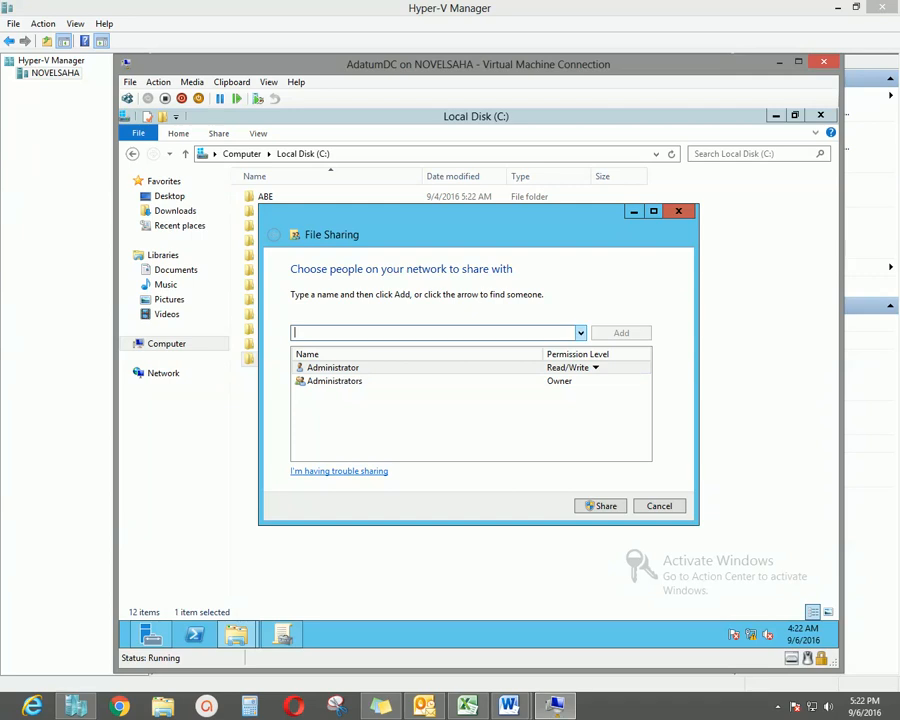
Share the shortcut folder with Everyone at Read/Write permission.
left_click(581, 333)
left_click(309, 347)
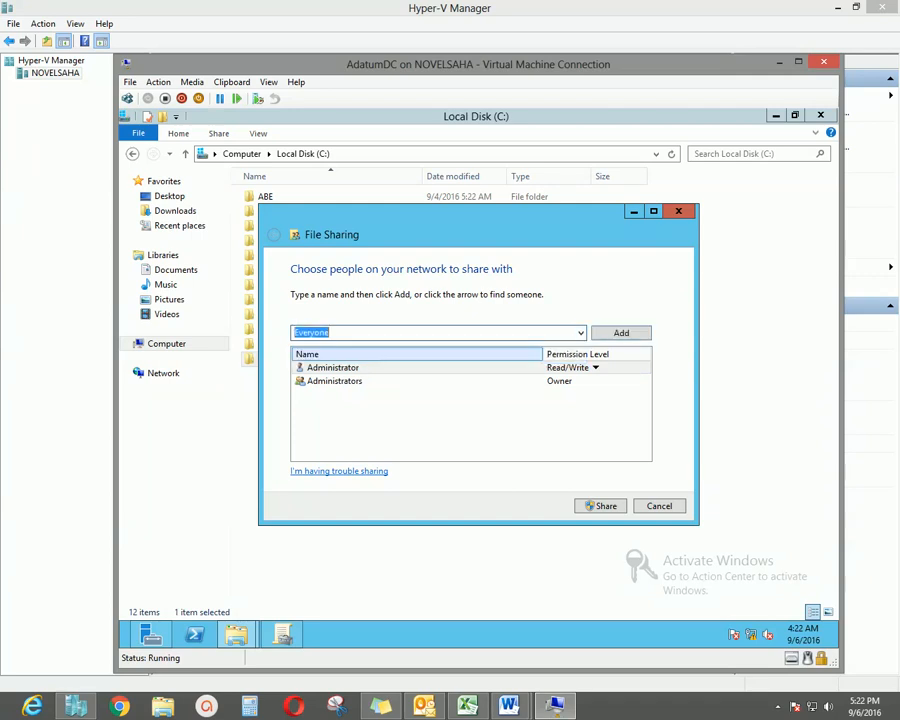
left_click(595, 368)
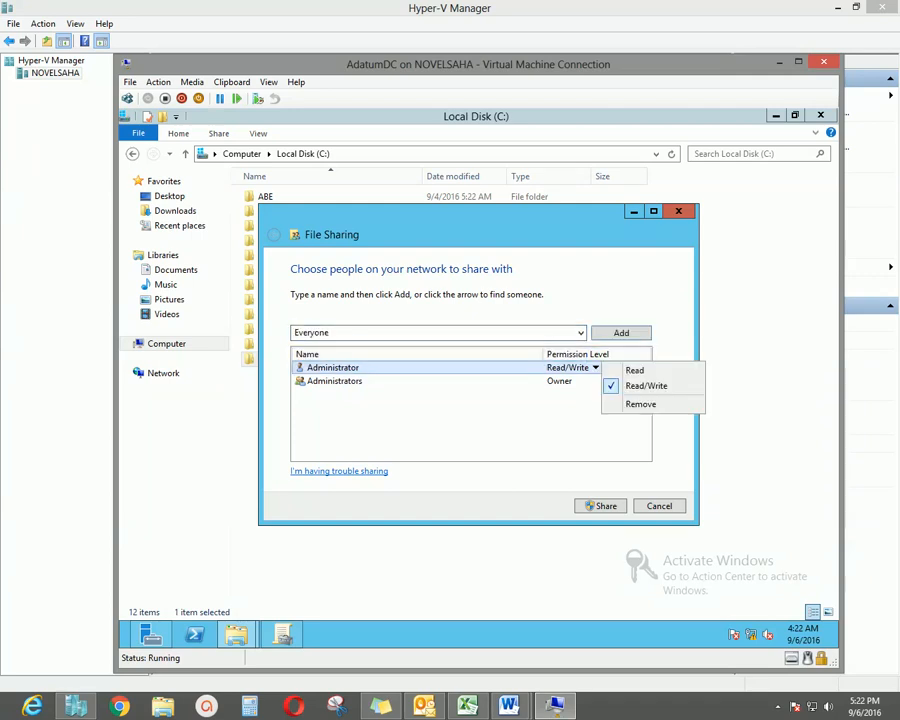
left_click(621, 333)
left_click(573, 382)
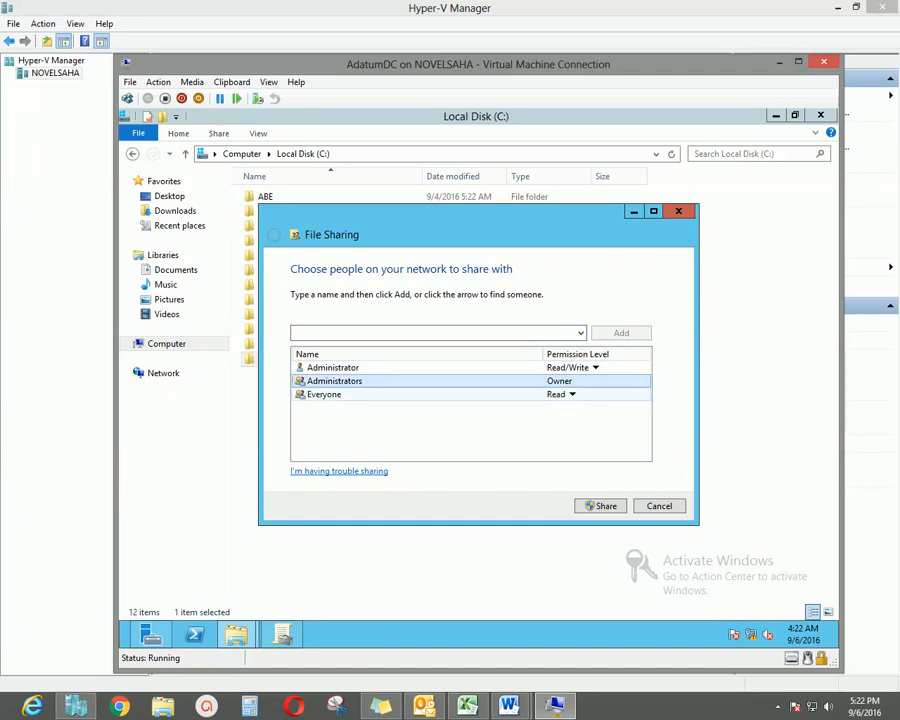
left_click(572, 394)
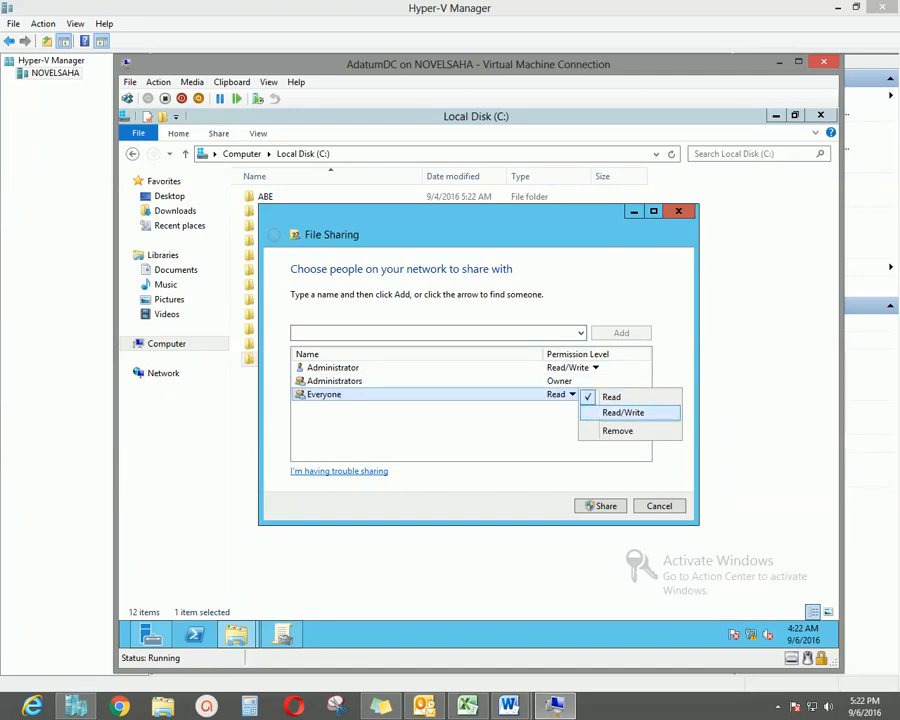
left_click(623, 412)
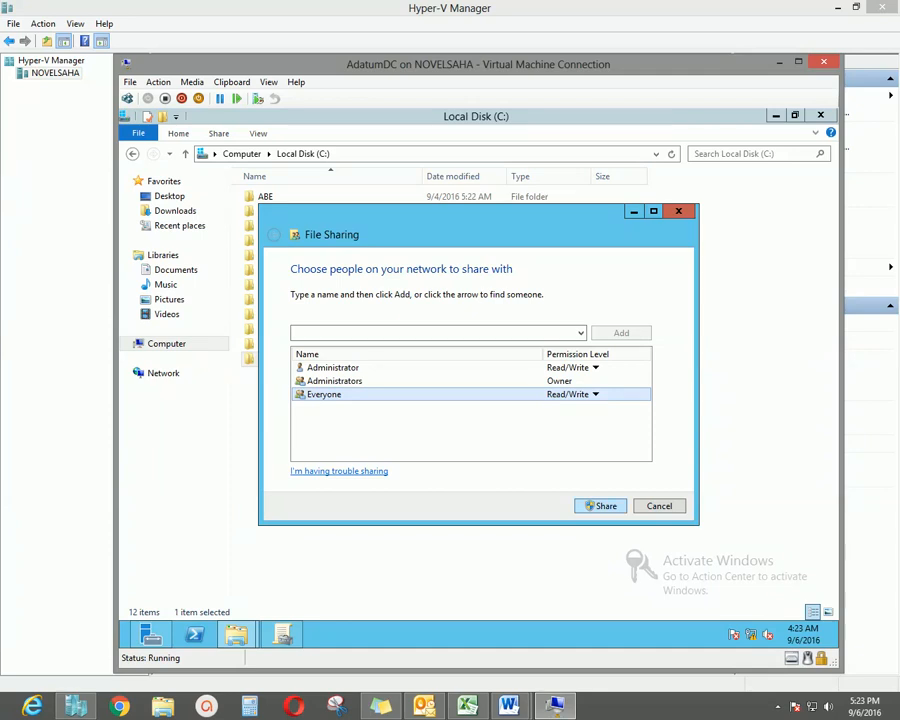
left_click(601, 506)
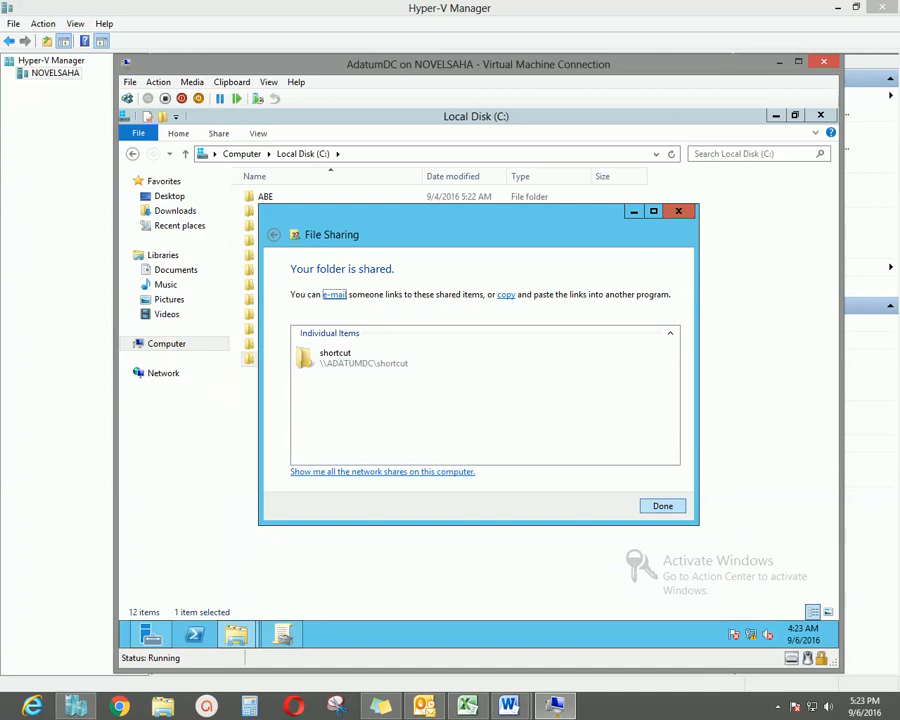
left_click(663, 506)
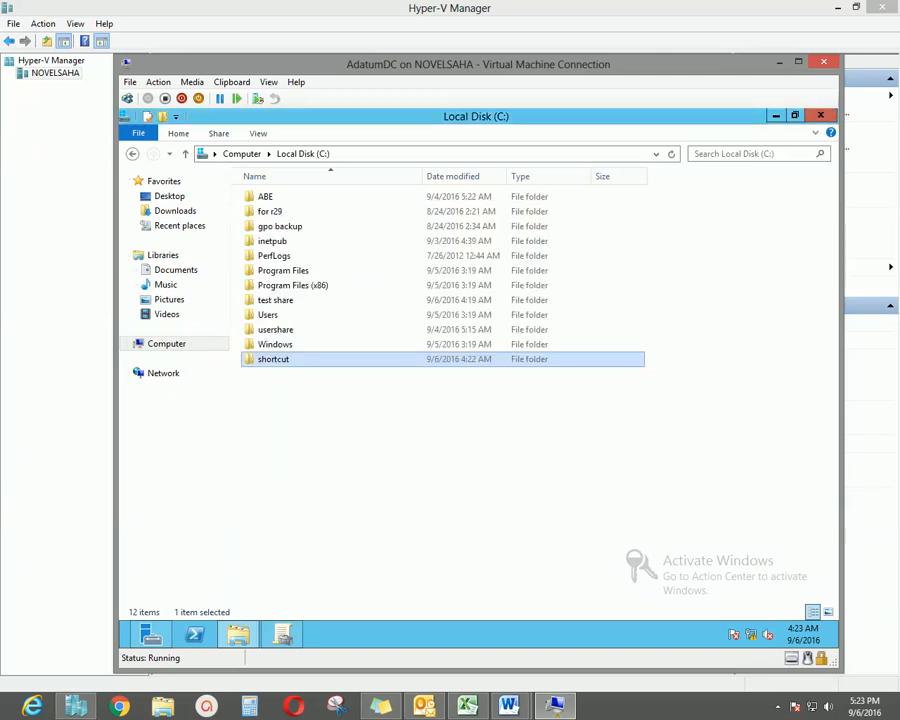
Copy the folder's network path \\ADATUMDC\shortcut from its Sharing properties.
right_click(294, 359)
left_click(330, 565)
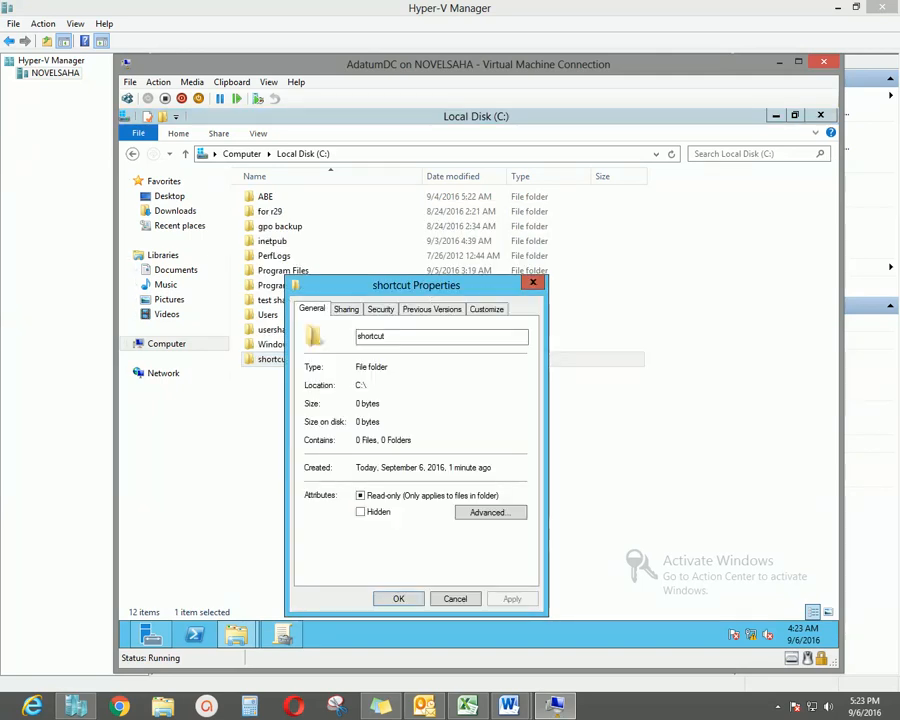
left_click(346, 309)
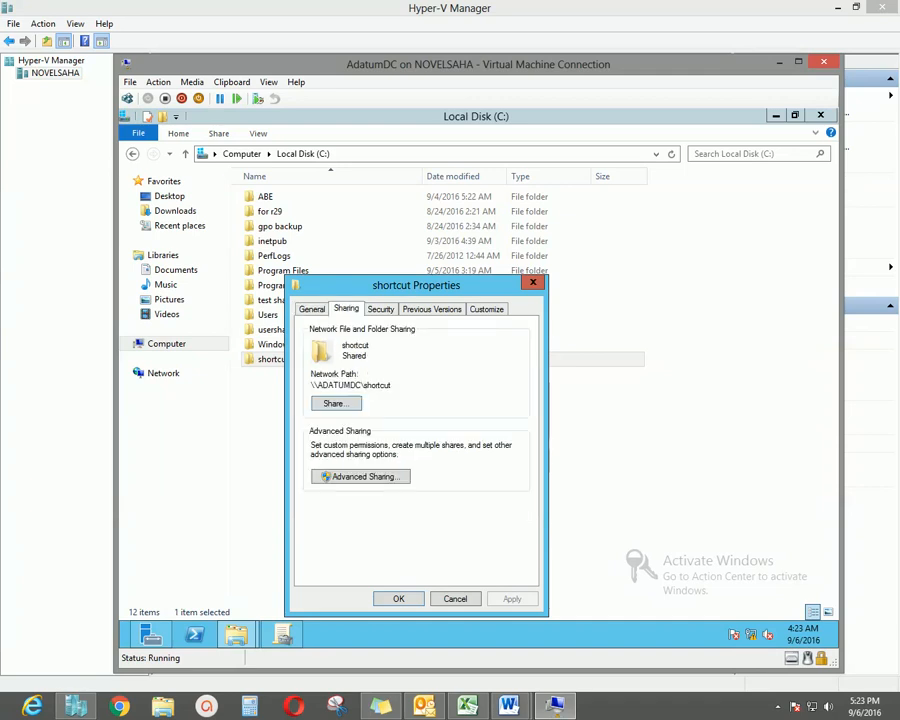
left_click_drag(310, 385, 392, 385)
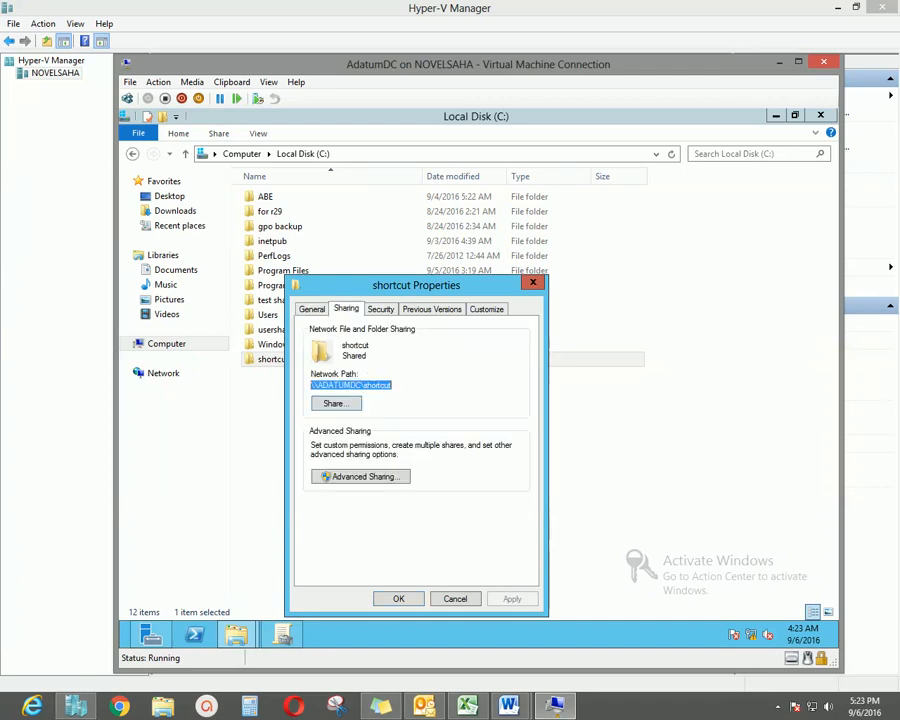
right_click(372, 385)
left_click(410, 427)
left_click(399, 599)
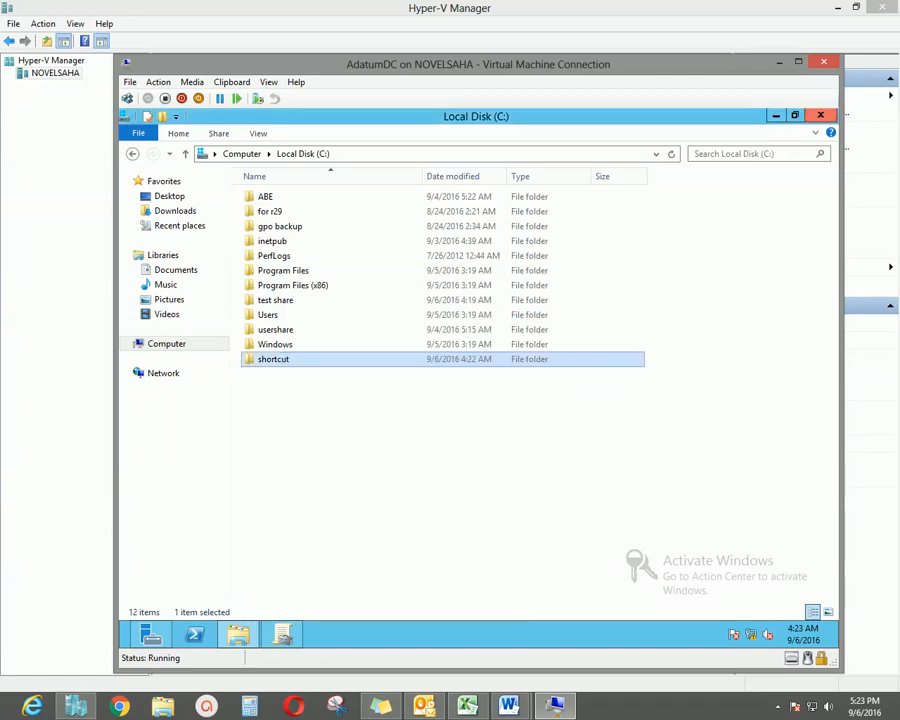
left_click(283, 634)
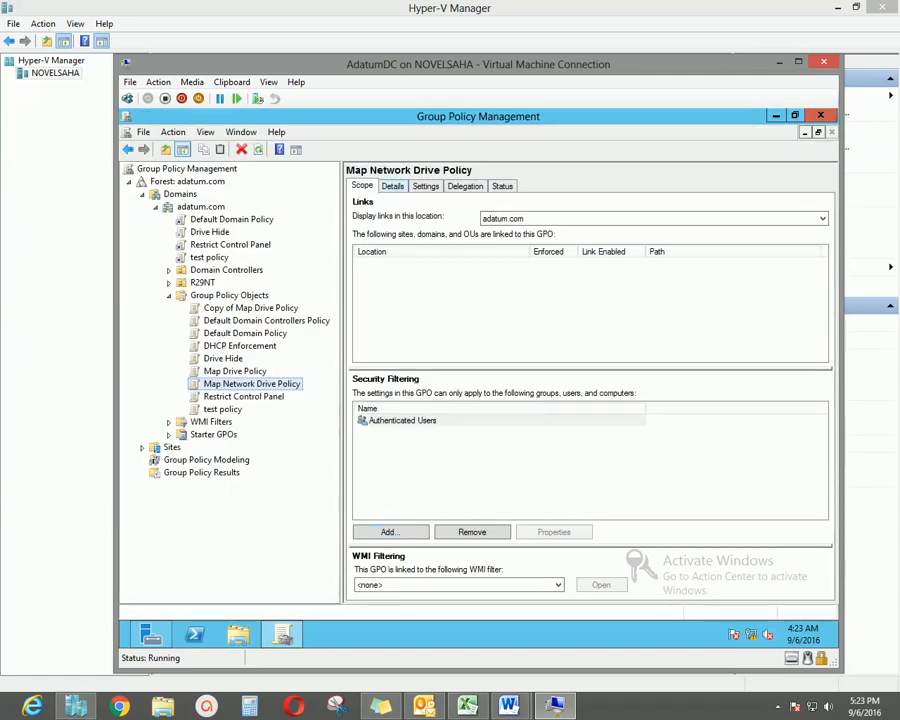
Create a GPO named 'Shortcut Policy' under Group Policy Objects and select it.
left_click_drag(342, 260, 354, 262)
left_click(230, 296)
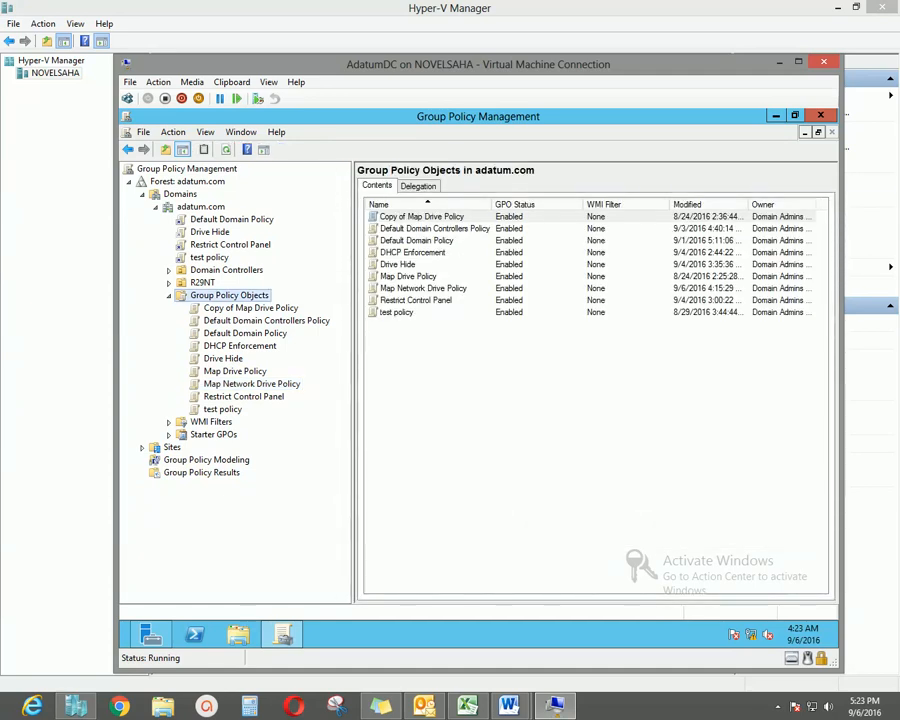
right_click(262, 295)
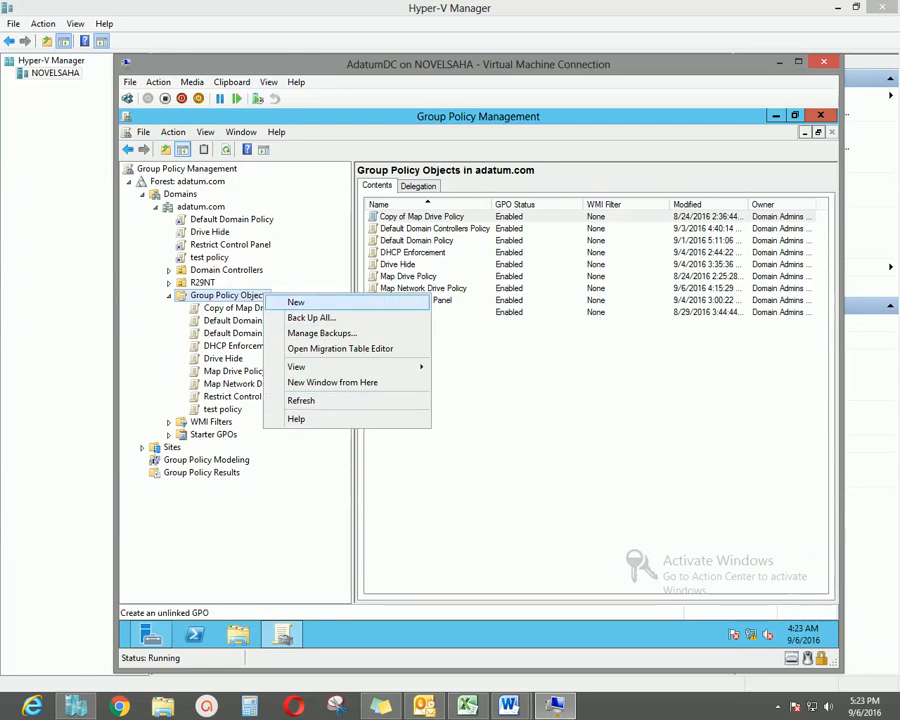
left_click(296, 302)
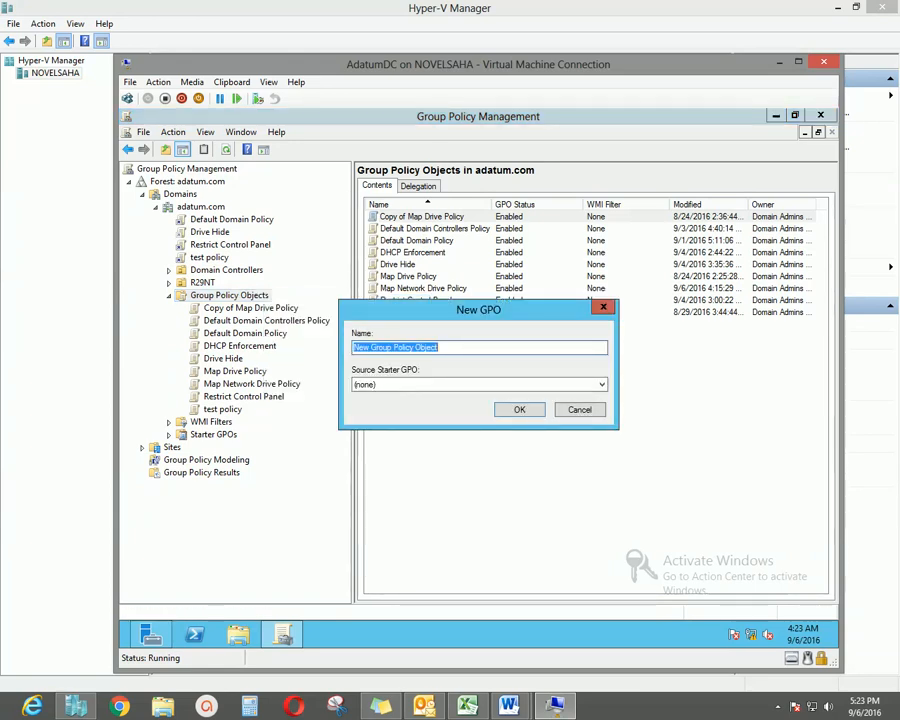
type("S")
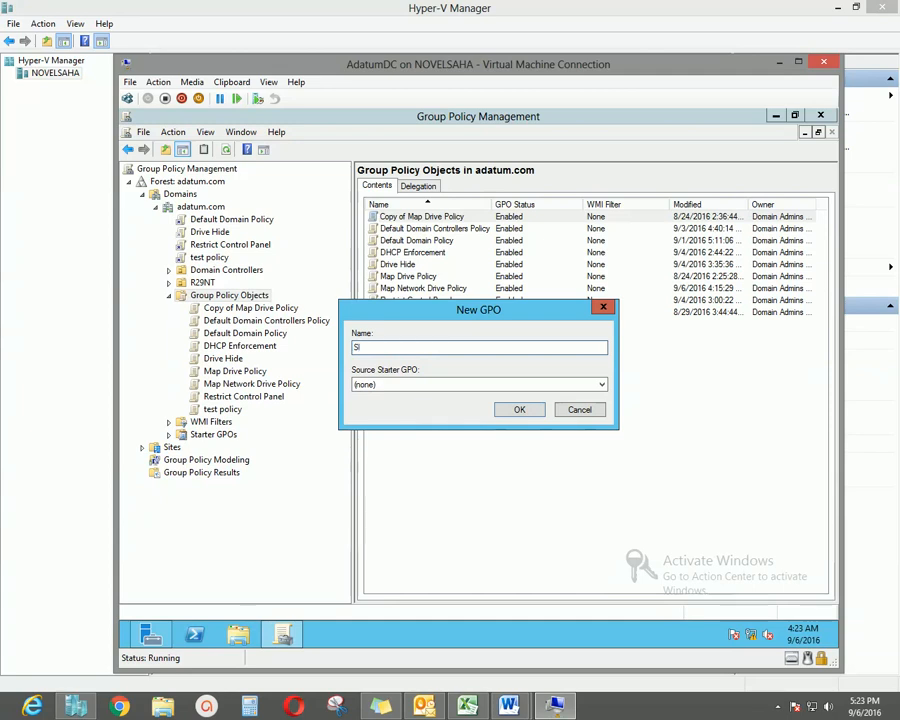
type("hortcut ")
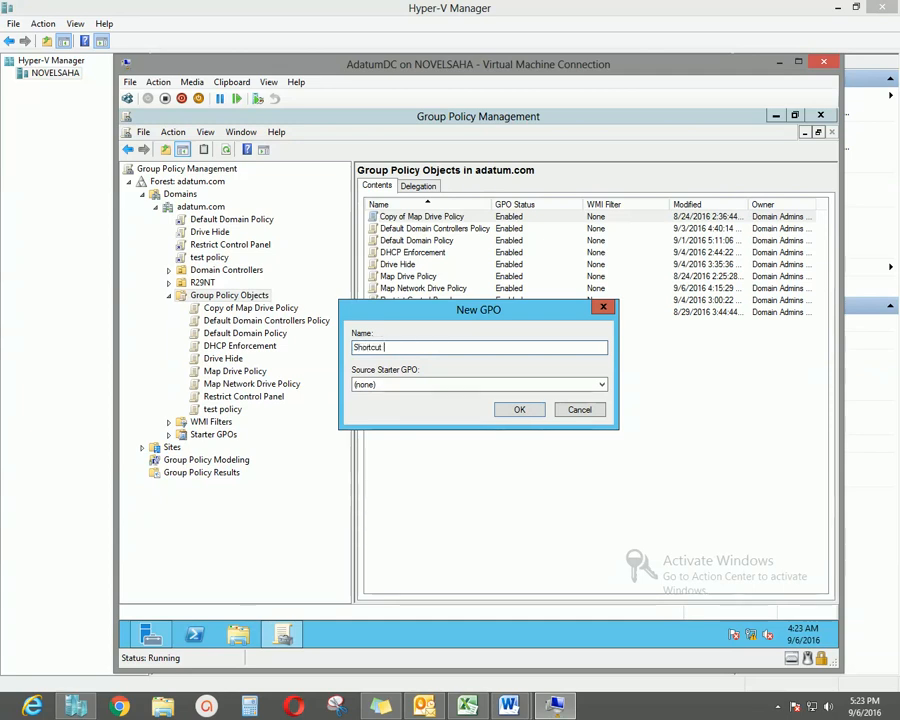
type("Policy")
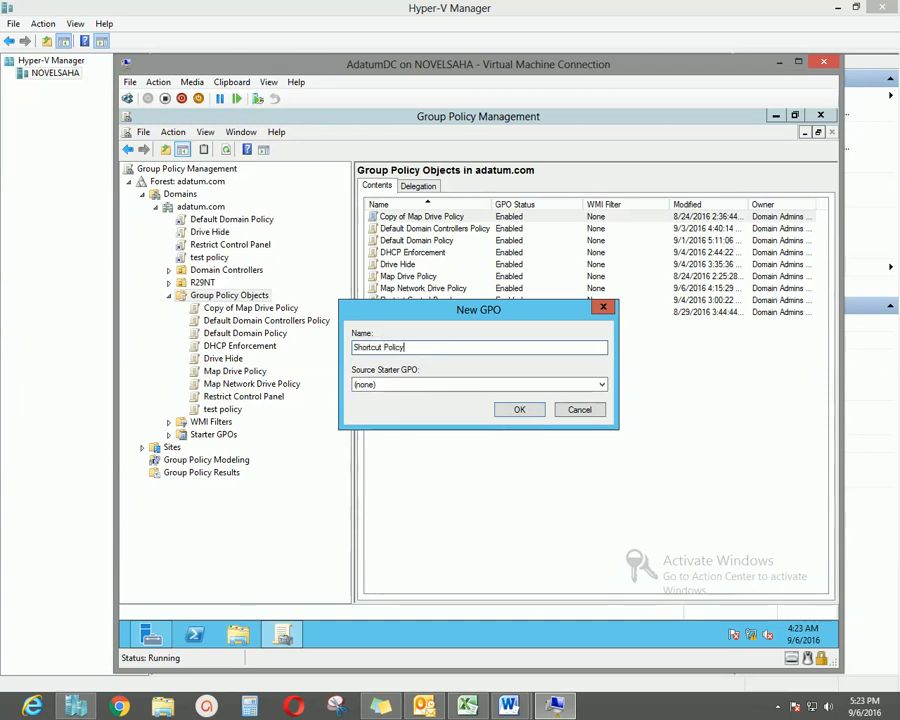
key("Return")
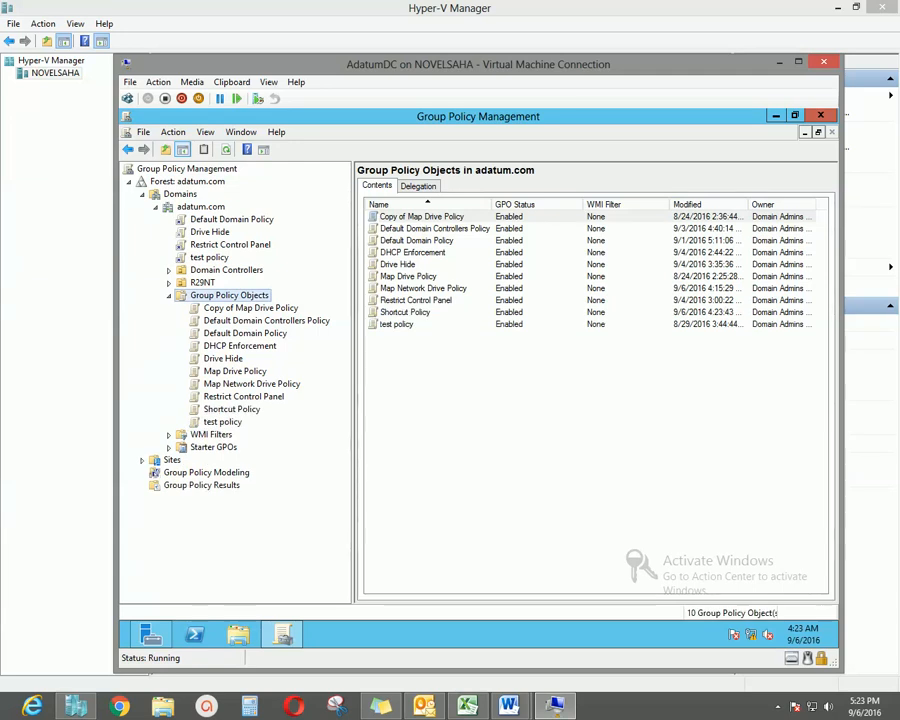
left_click(397, 324)
left_click(405, 312)
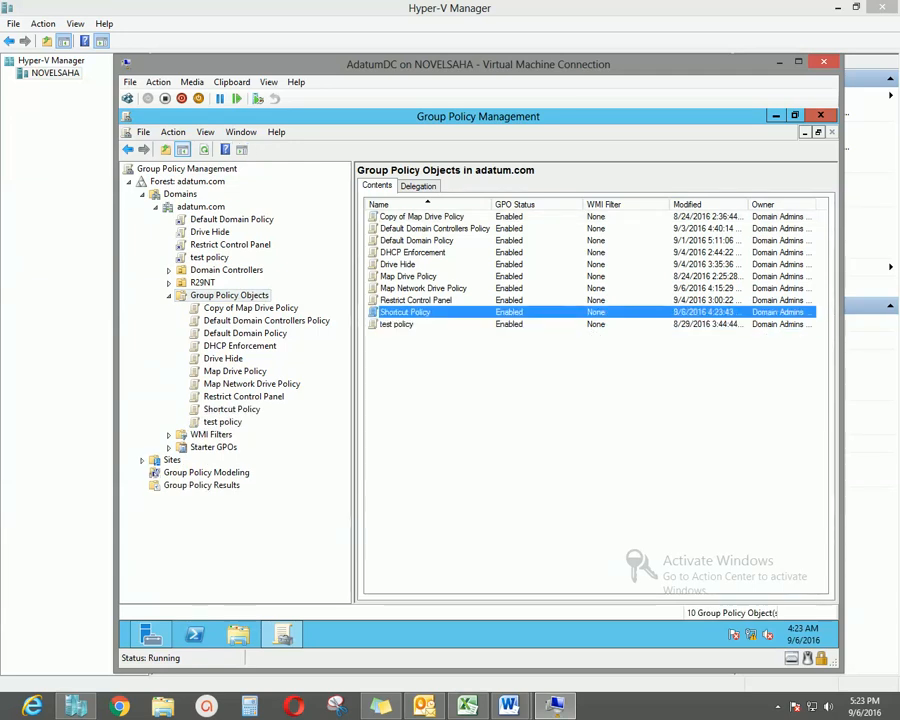
Edit Shortcut Policy and navigate to User Configuration > Preferences > Windows Settings > Shortcuts.
right_click(420, 313)
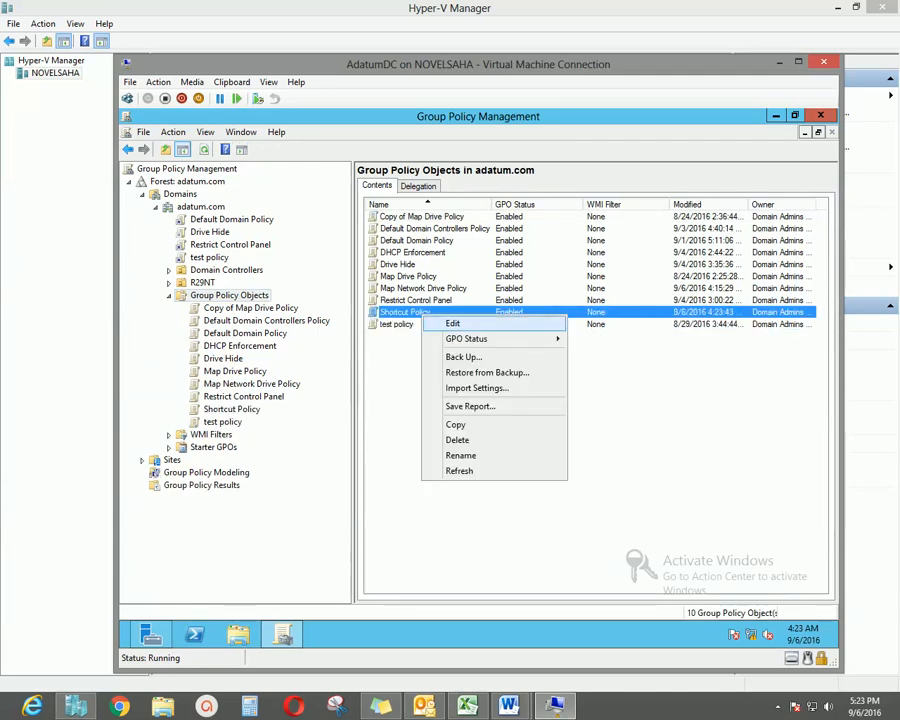
left_click(452, 323)
left_click_drag(374, 180, 423, 209)
left_click_drag(370, 350, 382, 350)
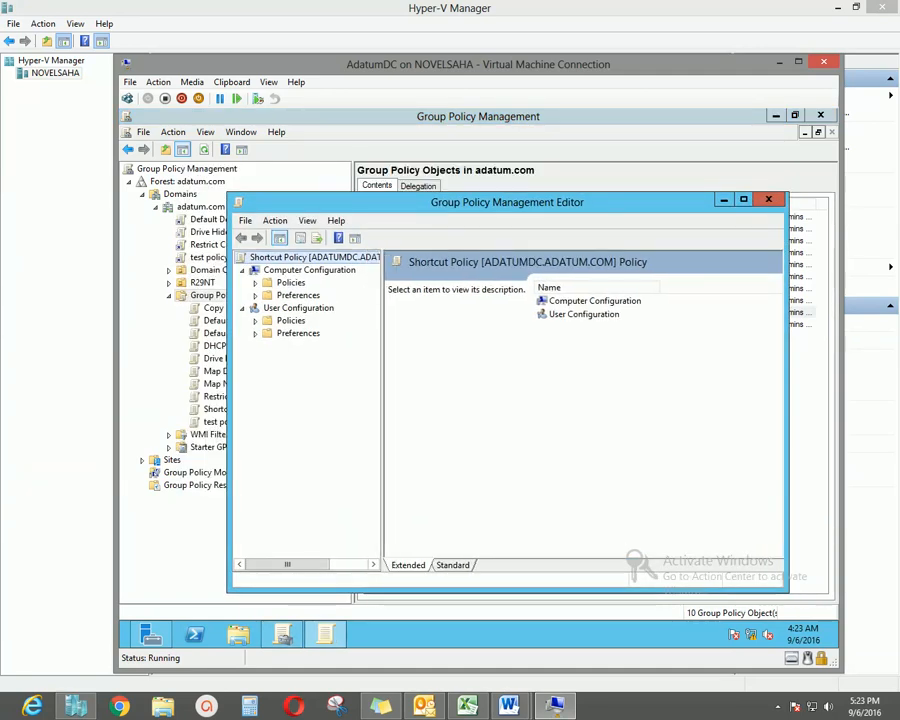
left_click(255, 334)
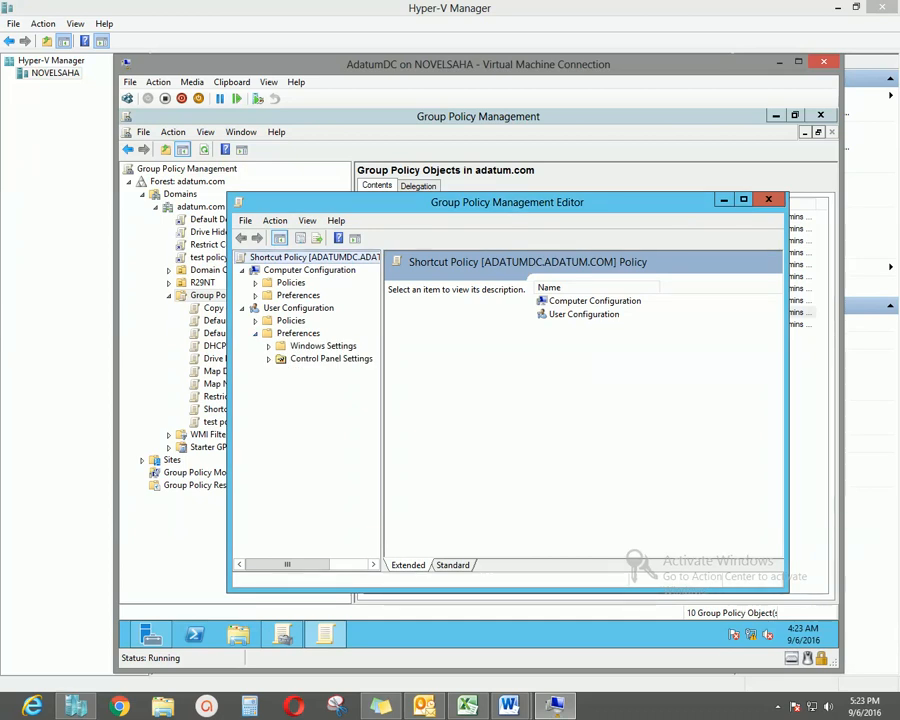
left_click(268, 346)
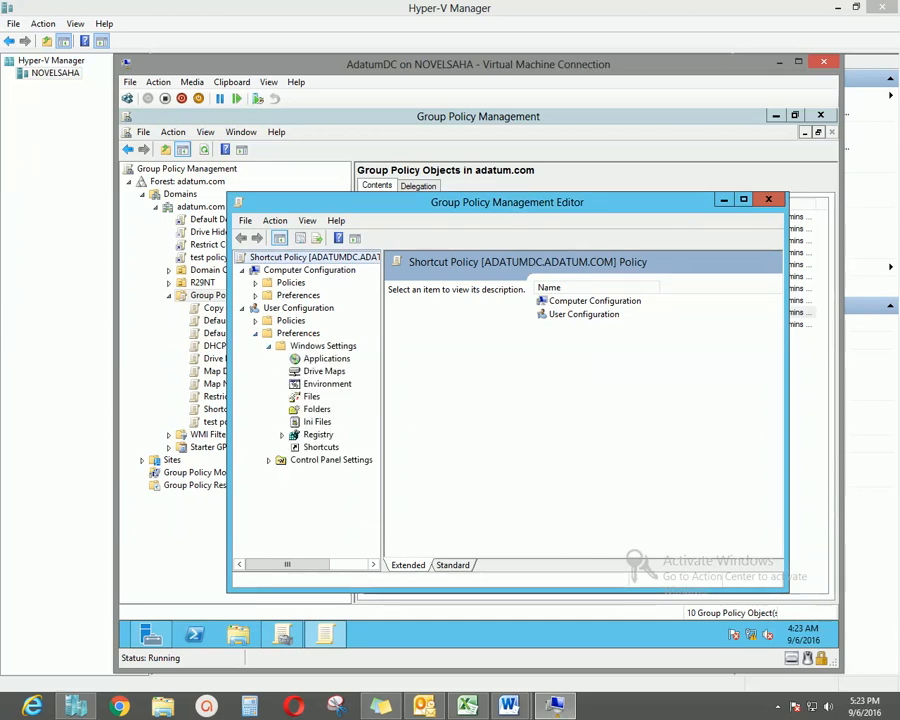
left_click(321, 447)
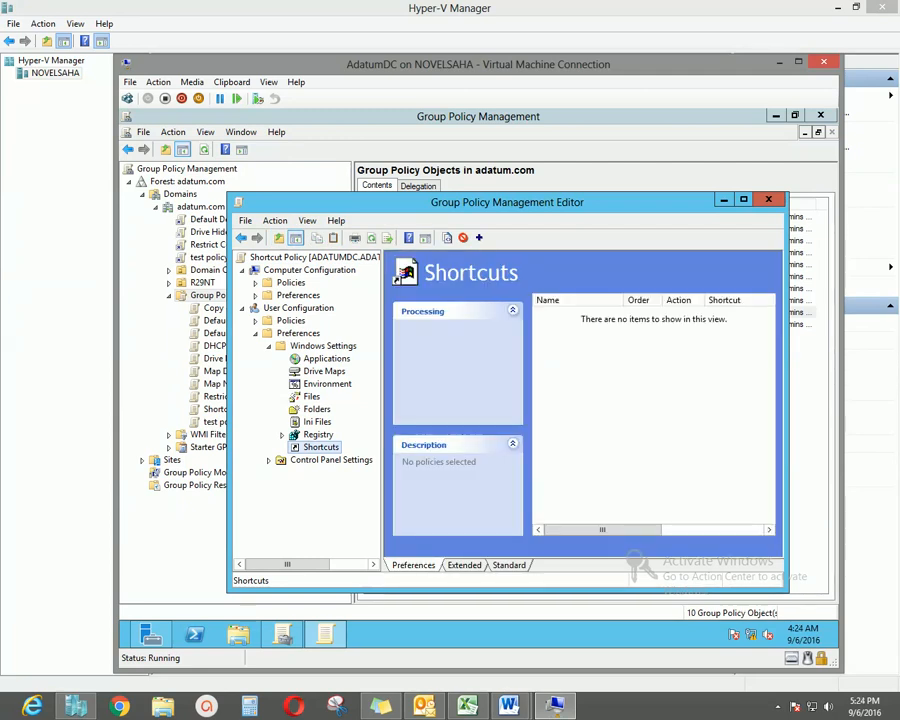
right_click(322, 447)
Add a Create shortcut named 'my shortcut' targeting the file-system path \\ADATUMDC\shortcut.
mouse_move(358, 455)
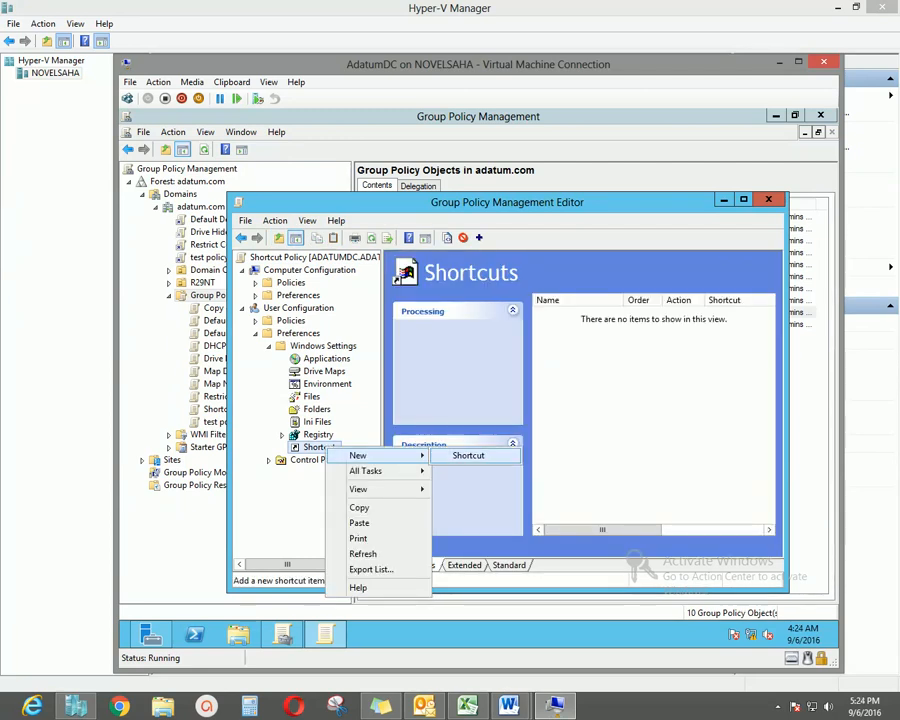
left_click(468, 455)
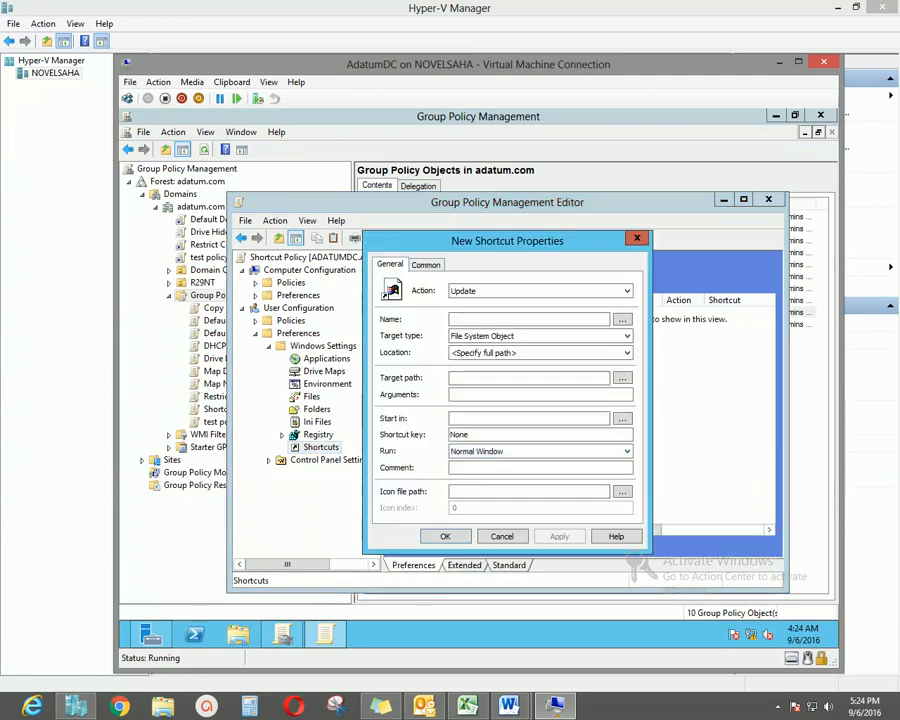
left_click_drag(446, 242, 424, 240)
left_click(514, 289)
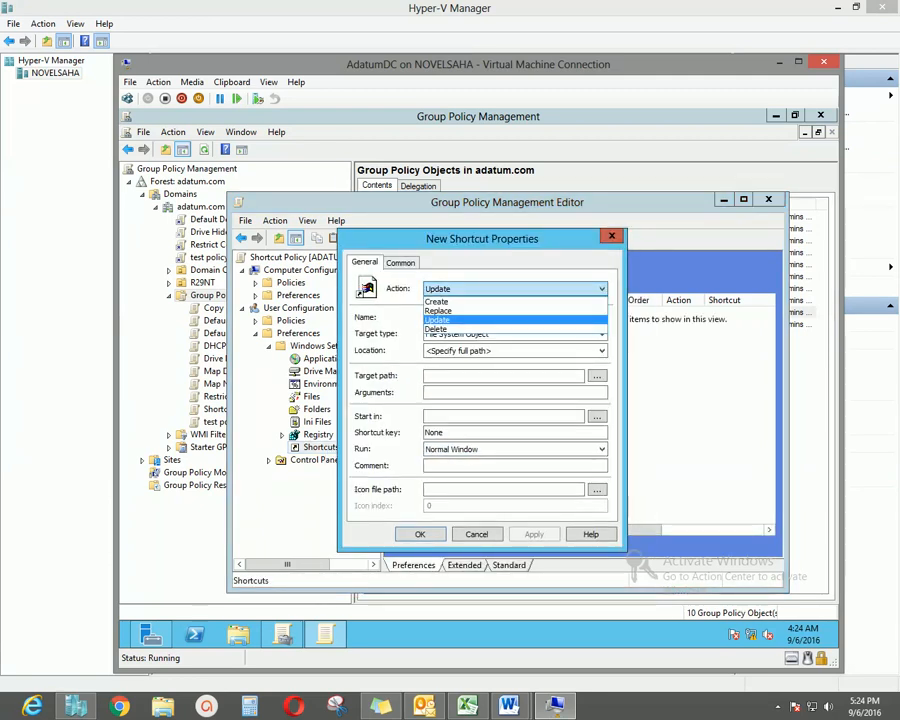
left_click(437, 301)
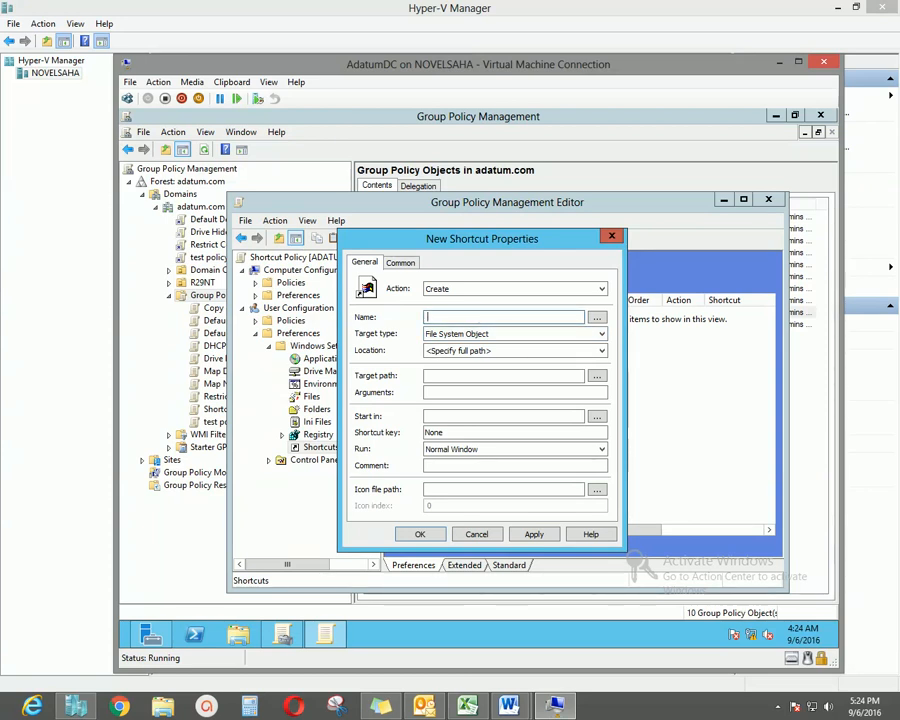
type("my s")
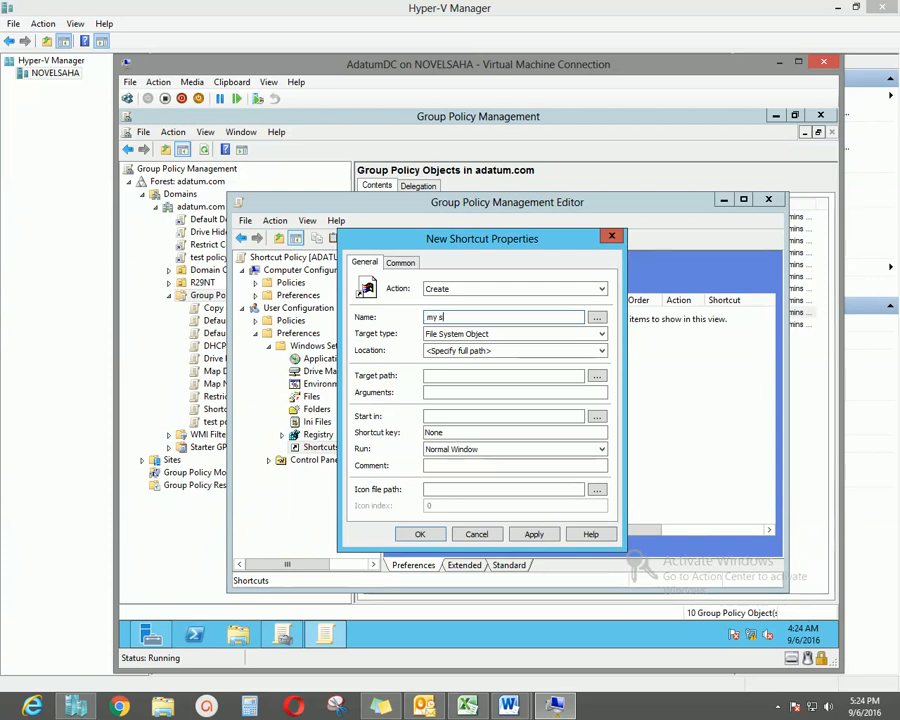
type("hortcut")
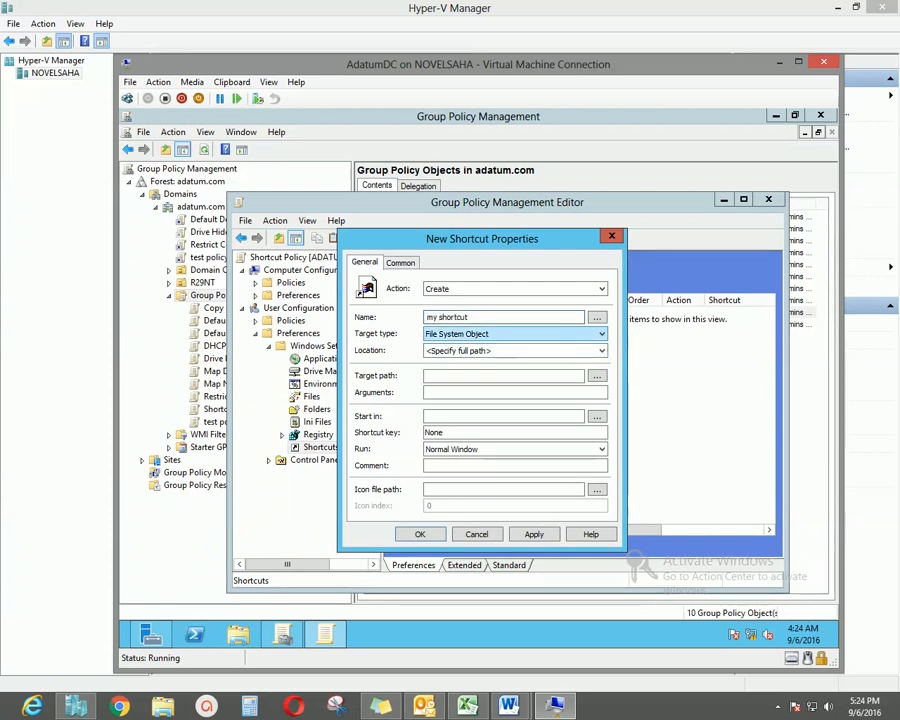
left_click(600, 334)
left_click(600, 334)
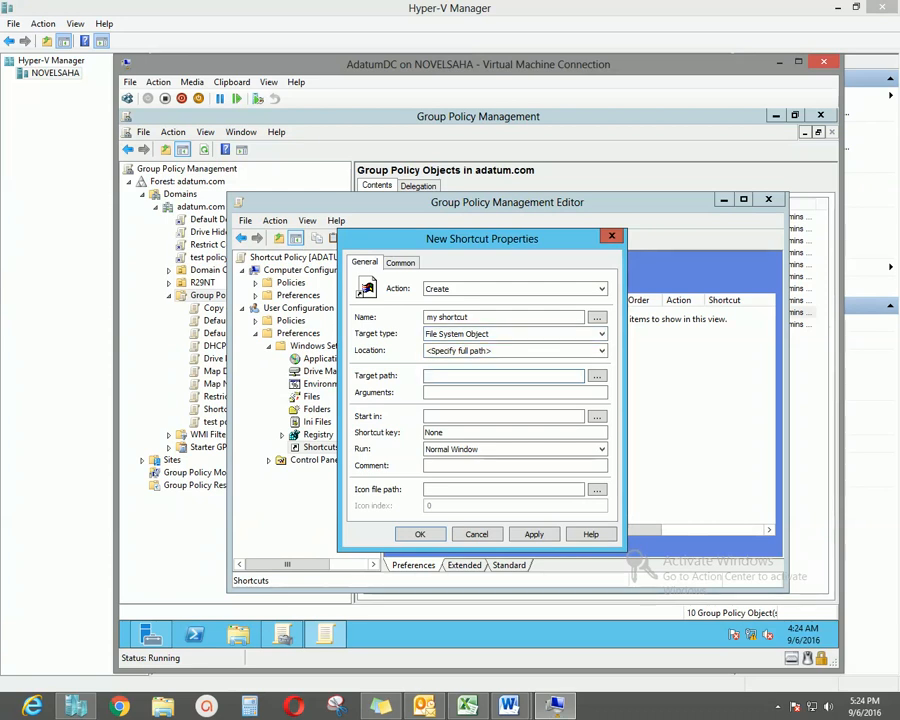
right_click(442, 377)
left_click(480, 436)
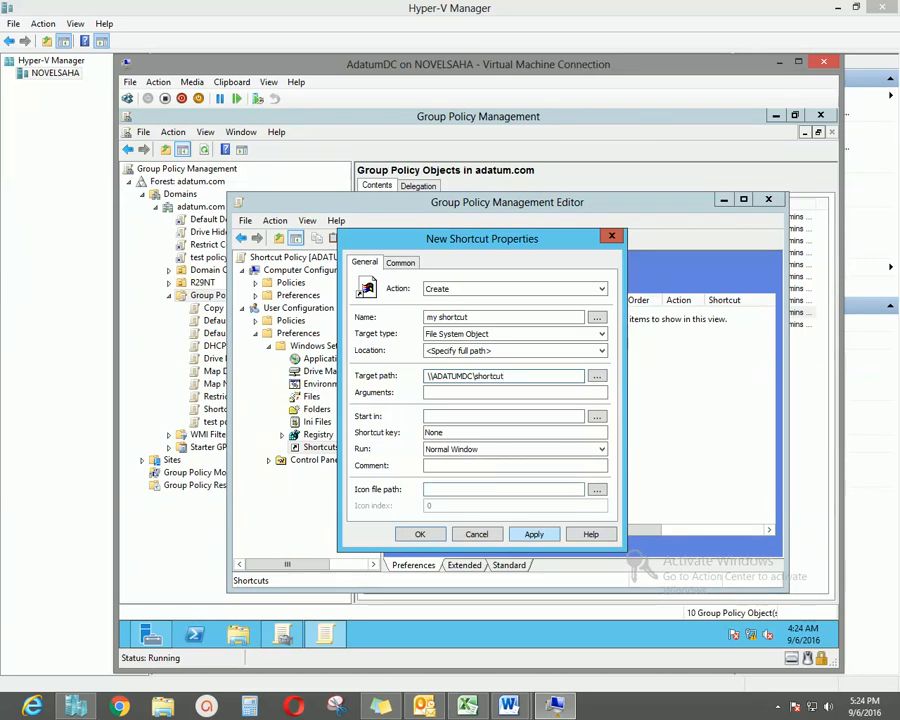
Set the shortcut's location to Desktop, apply it, and close the policy editor.
left_click(534, 534)
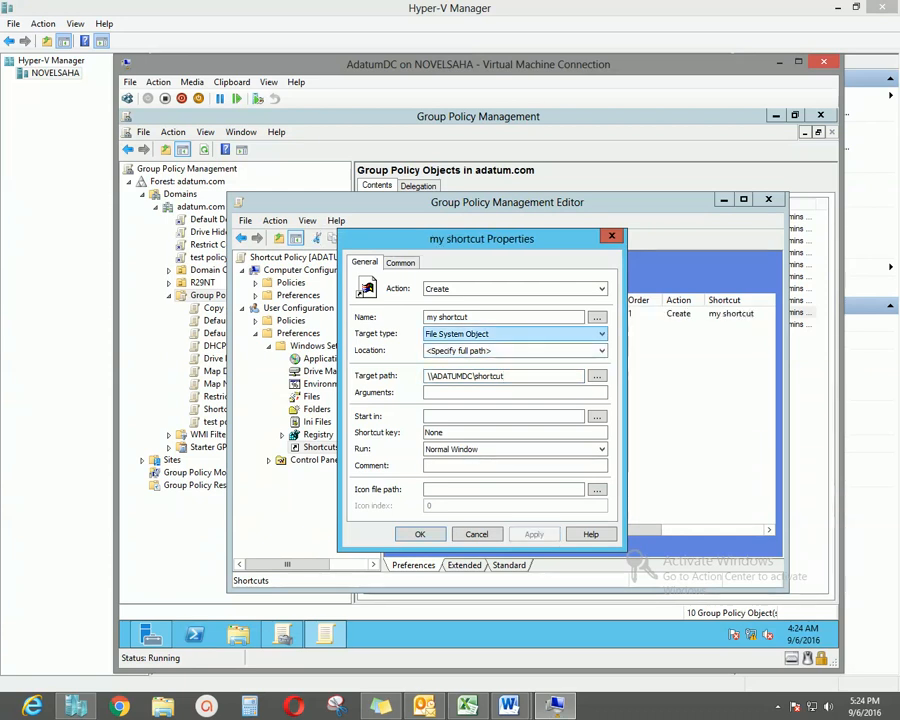
left_click(514, 350)
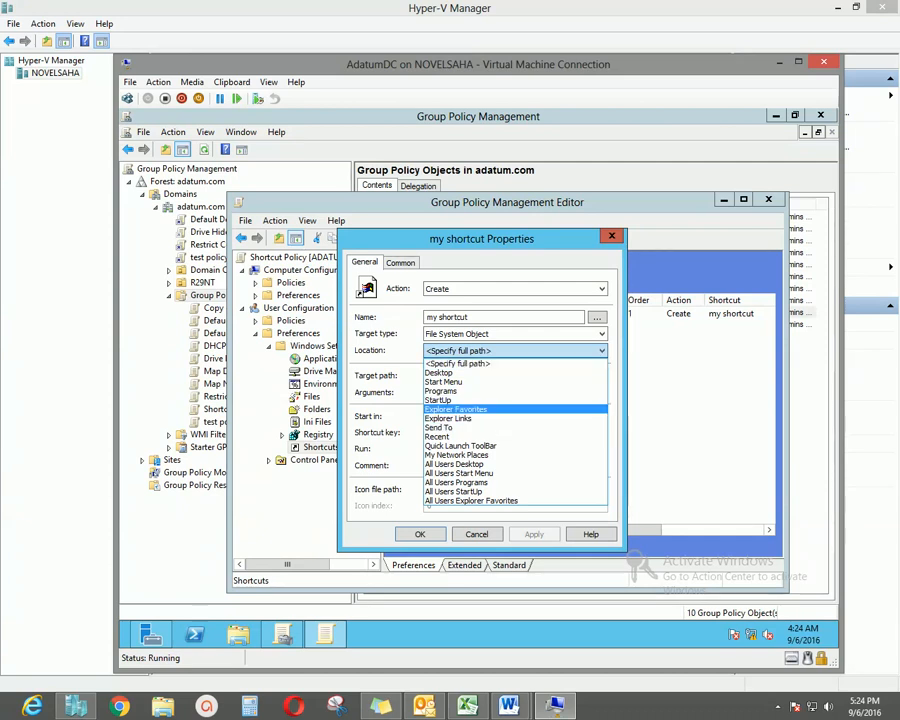
key("Return")
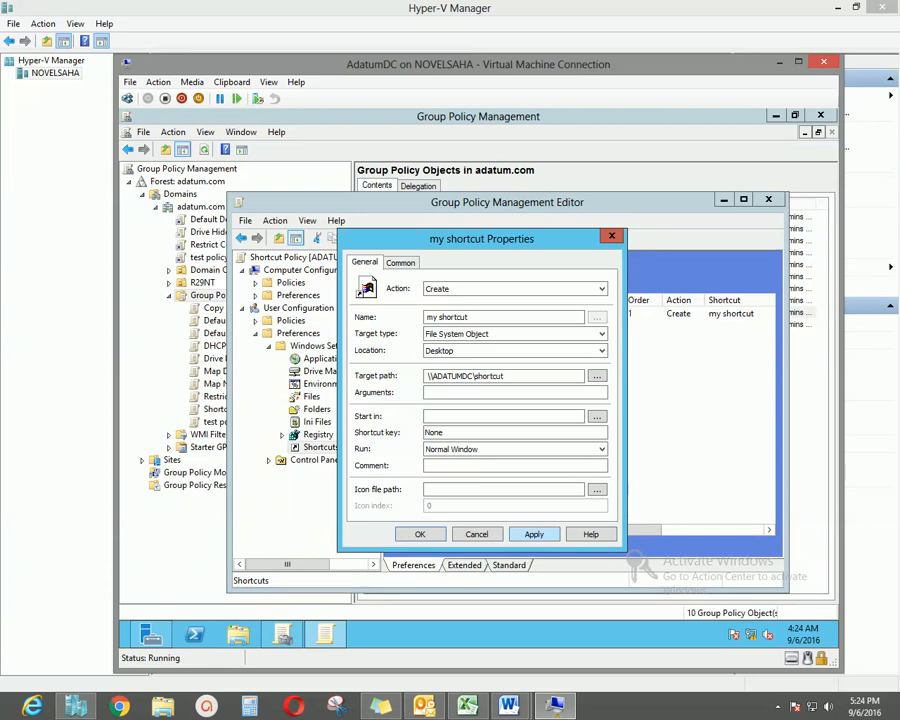
left_click(534, 534)
left_click(420, 534)
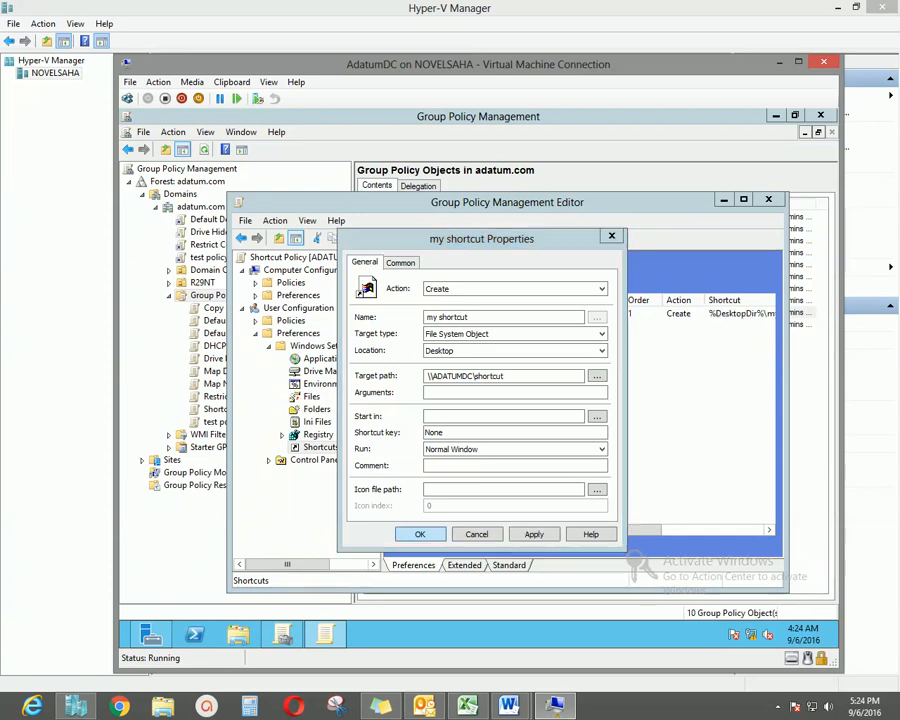
left_click(768, 199)
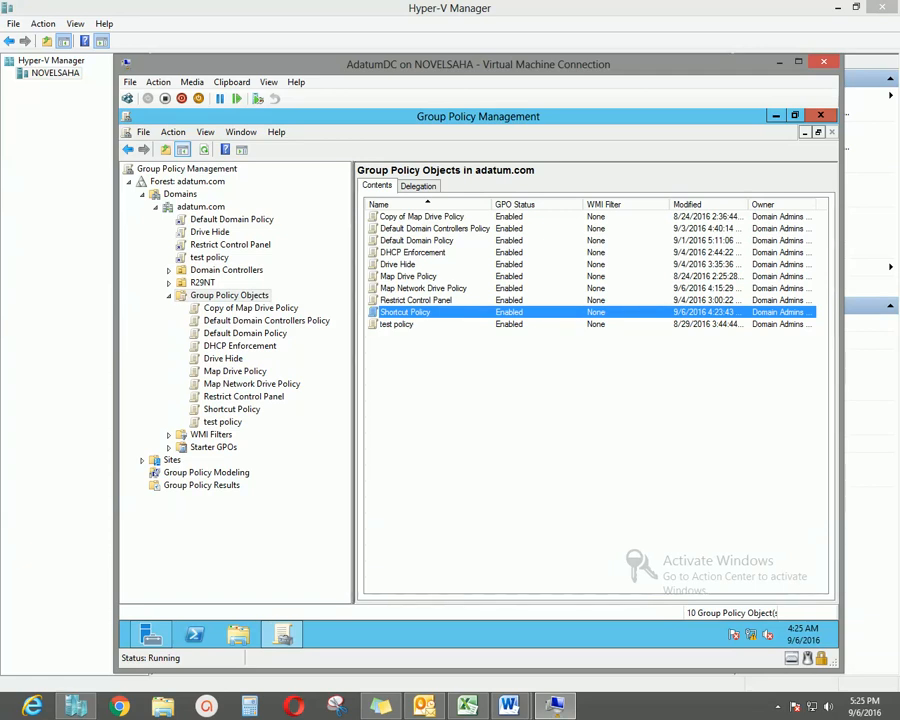
Select adatum.com in the console tree to view its domain Status page.
left_click_drag(353, 382, 343, 382)
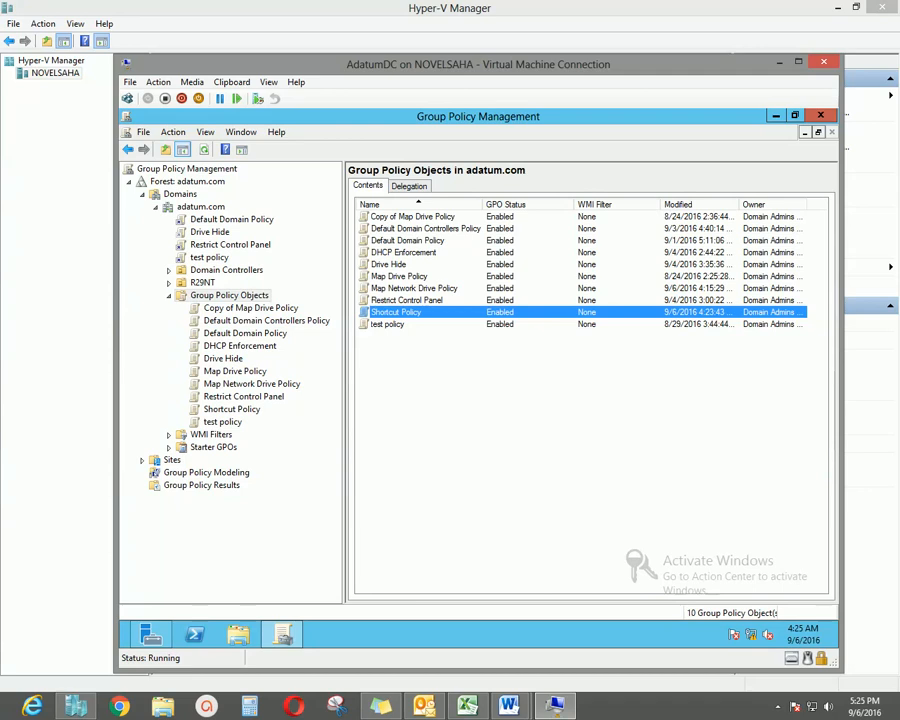
left_click(201, 207)
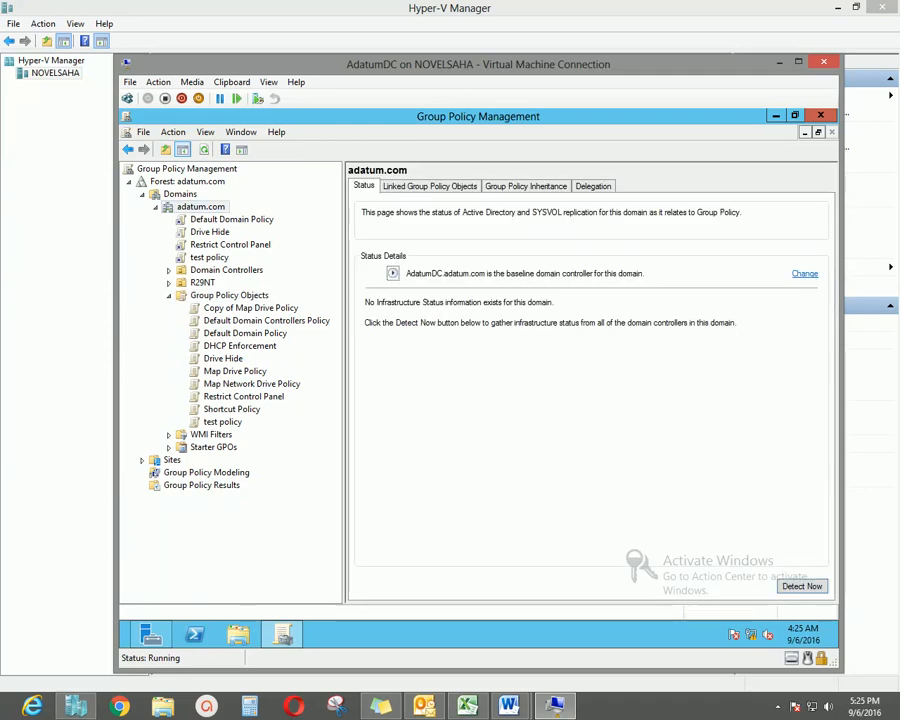
Link the existing Map Network Drive Policy GPO to the adatum.com domain.
right_click(237, 210)
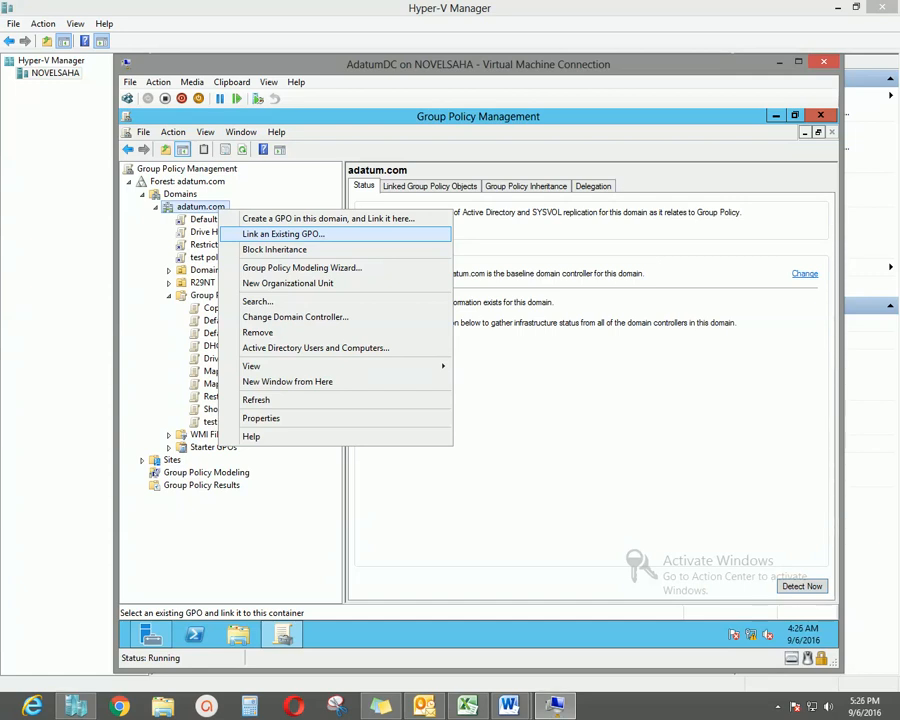
key("Return")
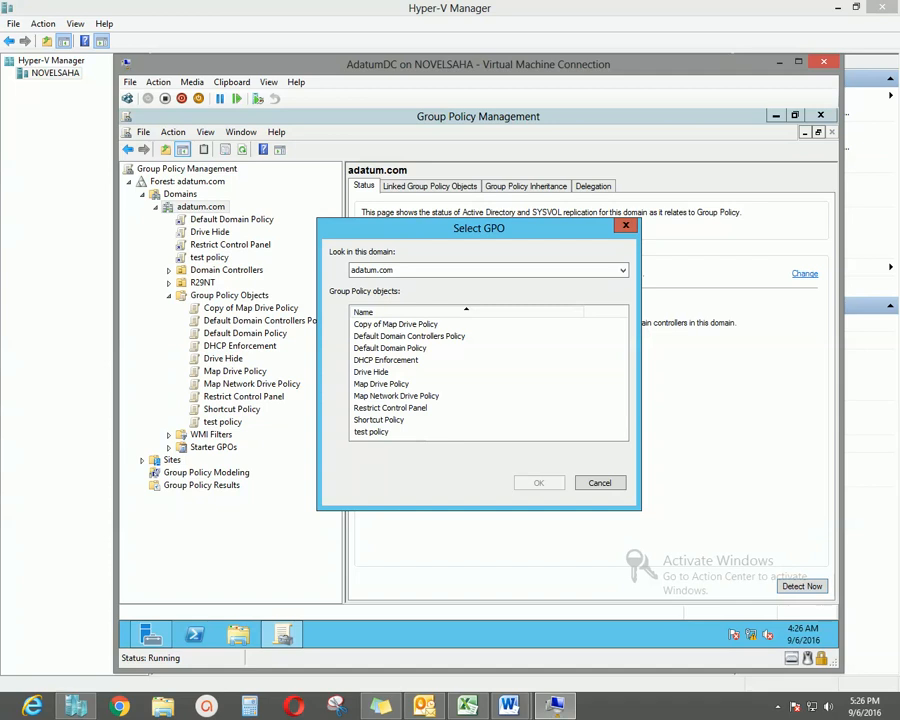
left_click_drag(479, 228, 453, 222)
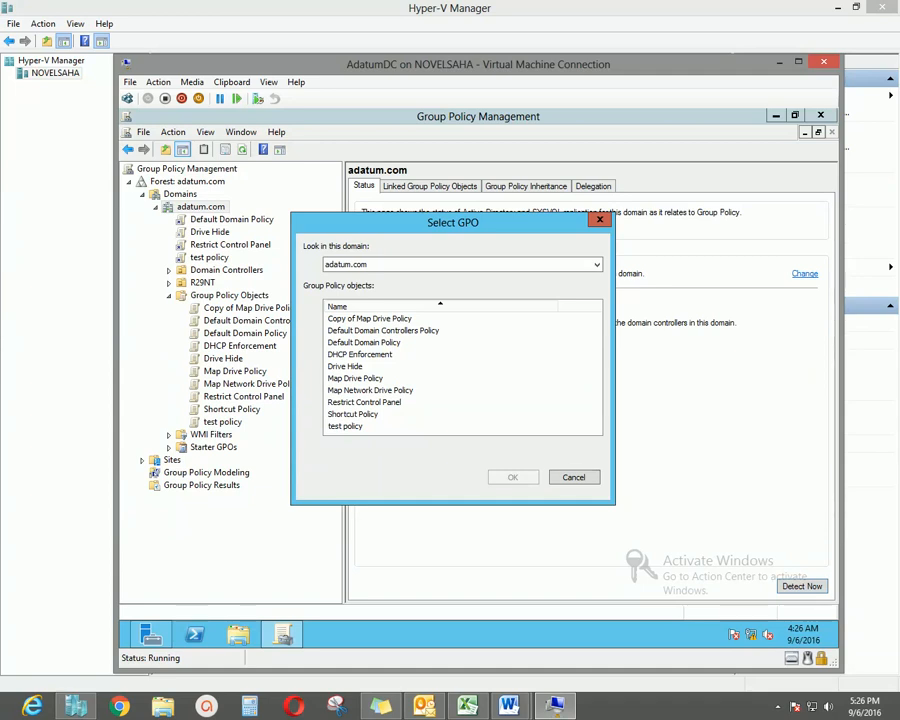
left_click_drag(466, 228, 460, 211)
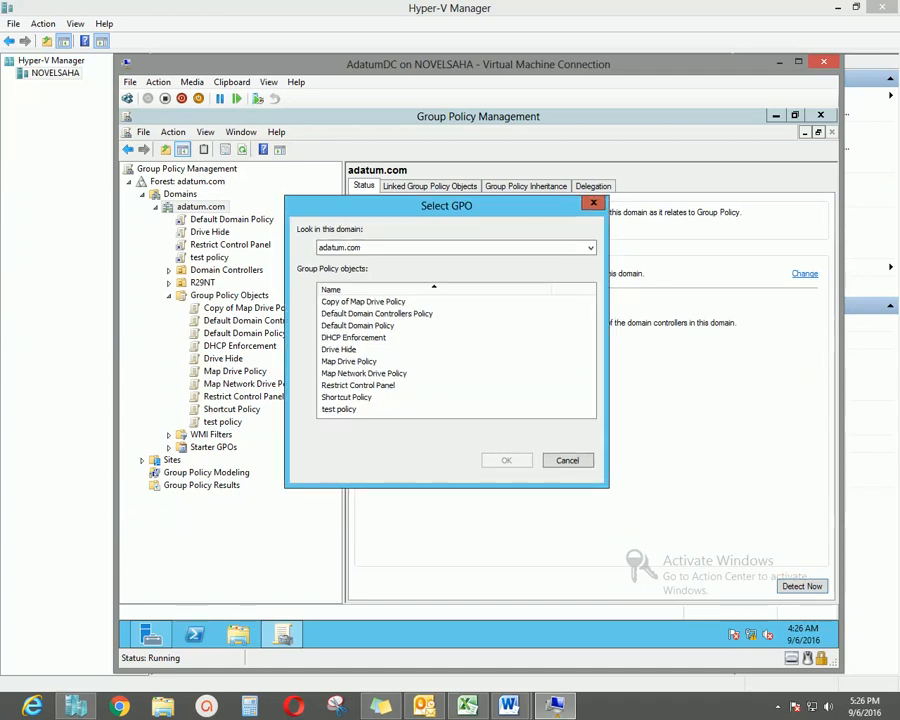
left_click(364, 374)
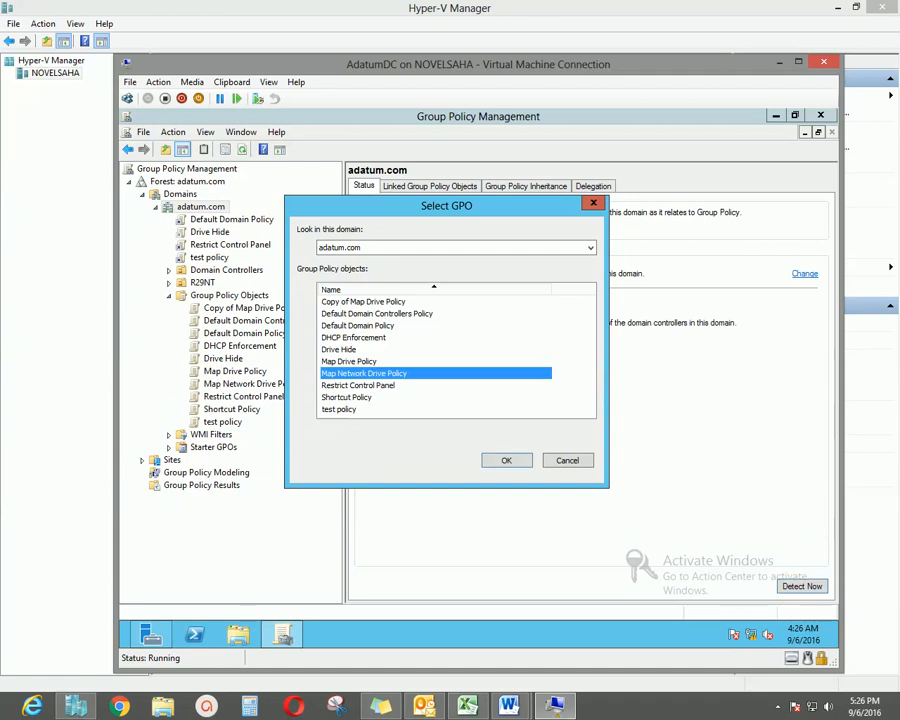
left_click(507, 461)
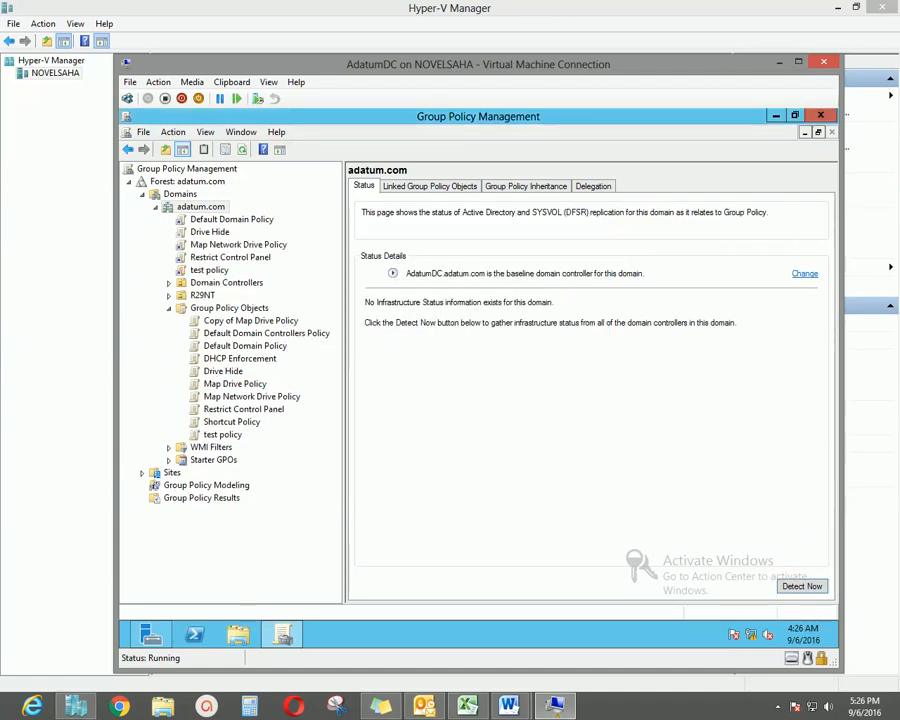
Link the existing Shortcut Policy GPO to adatum.com as well.
right_click(230, 208)
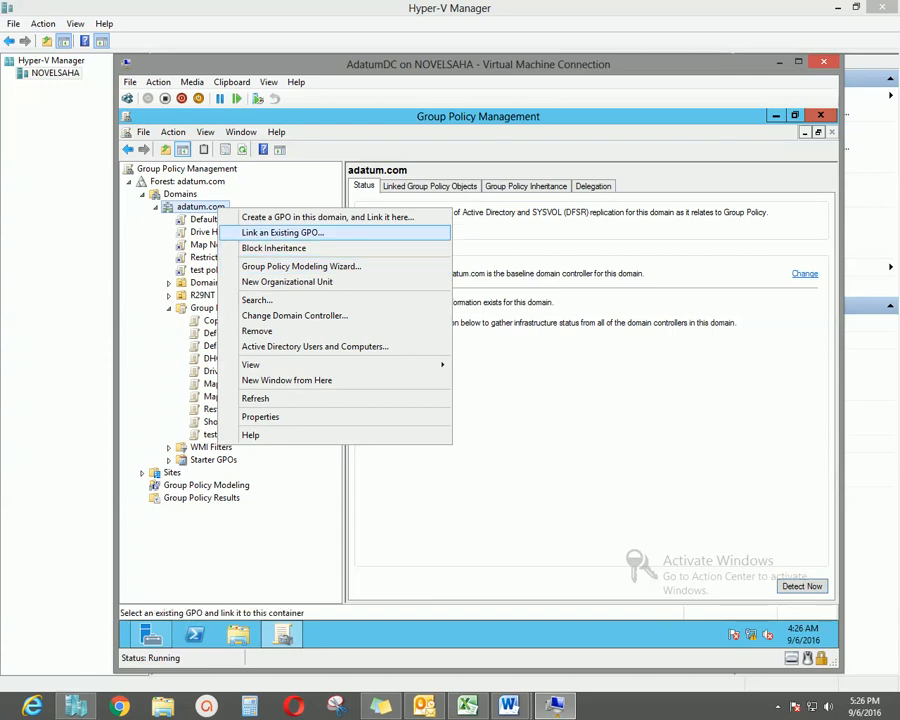
left_click(283, 232)
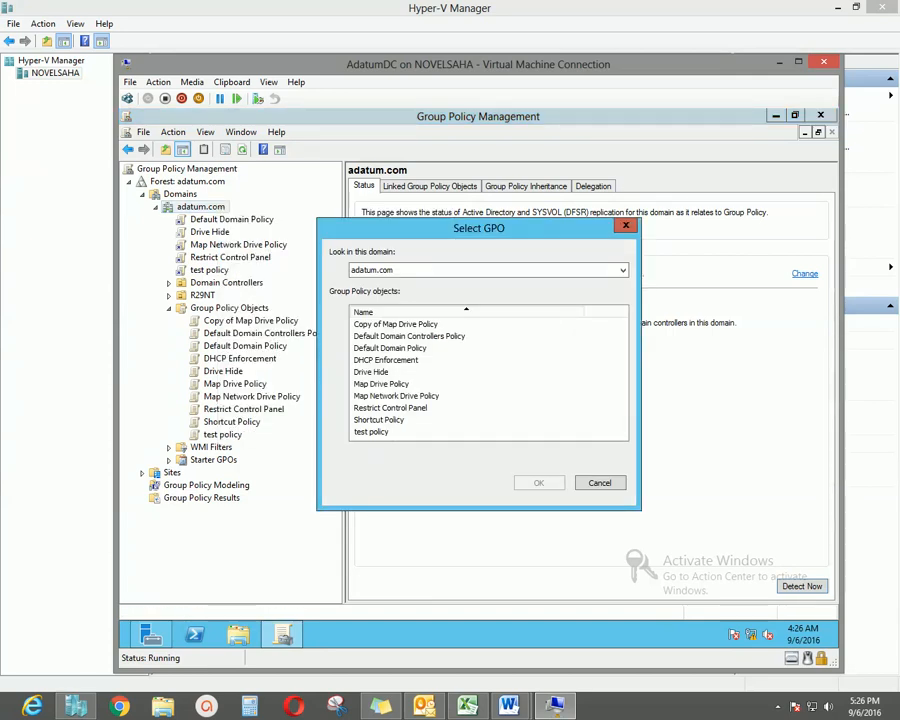
left_click(380, 420)
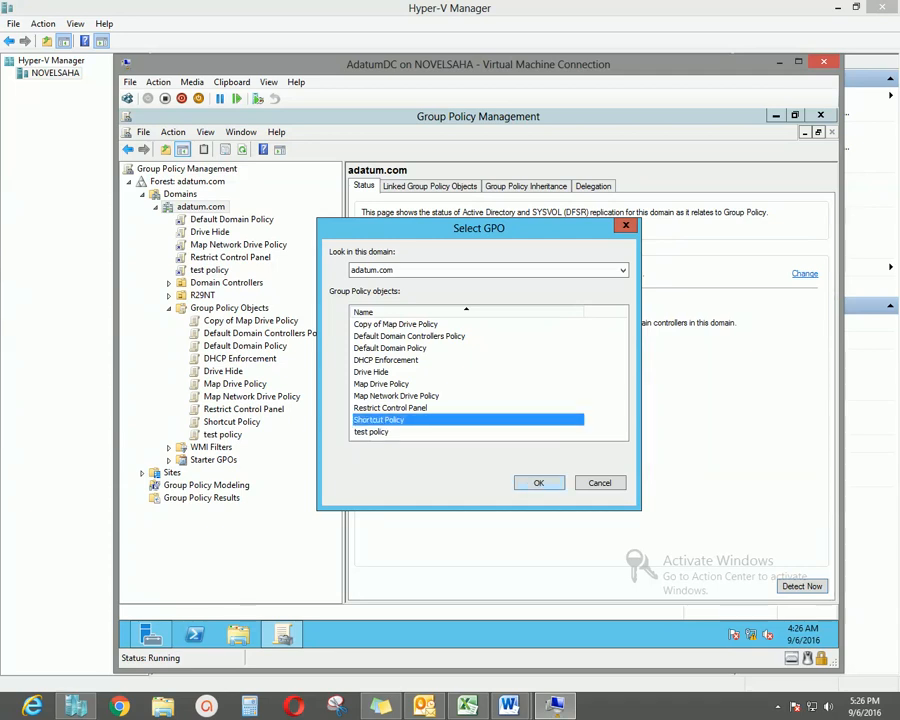
left_click(538, 483)
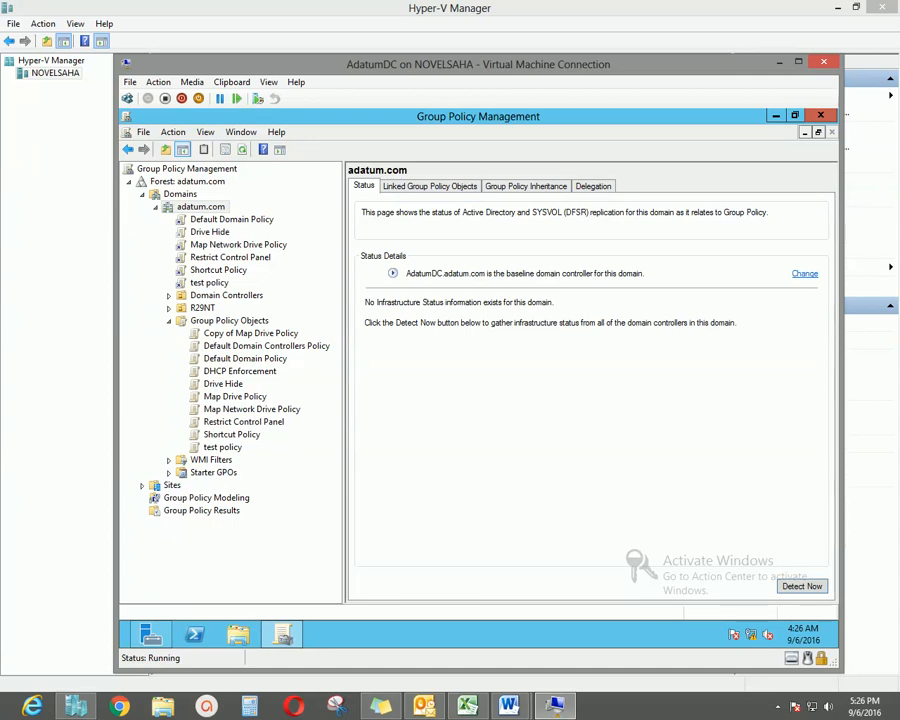
Show the scope of Shortcut Policy's adatum.com link: enabled, not enforced, Authenticated Users.
left_click(218, 270)
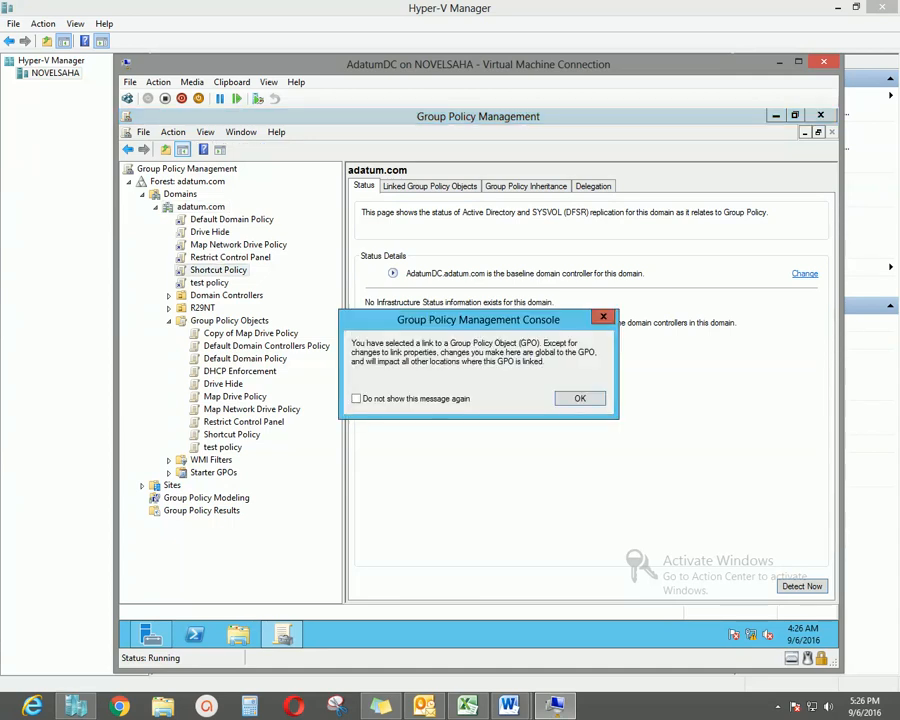
key("Return")
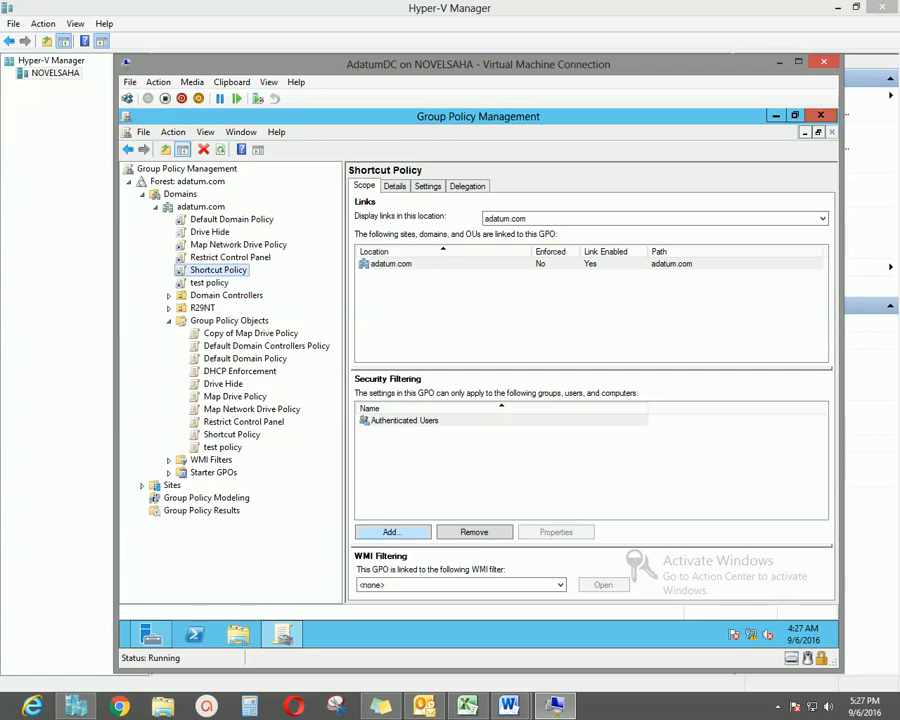
Add the test user account to Shortcut Policy's security filtering.
left_click(393, 532)
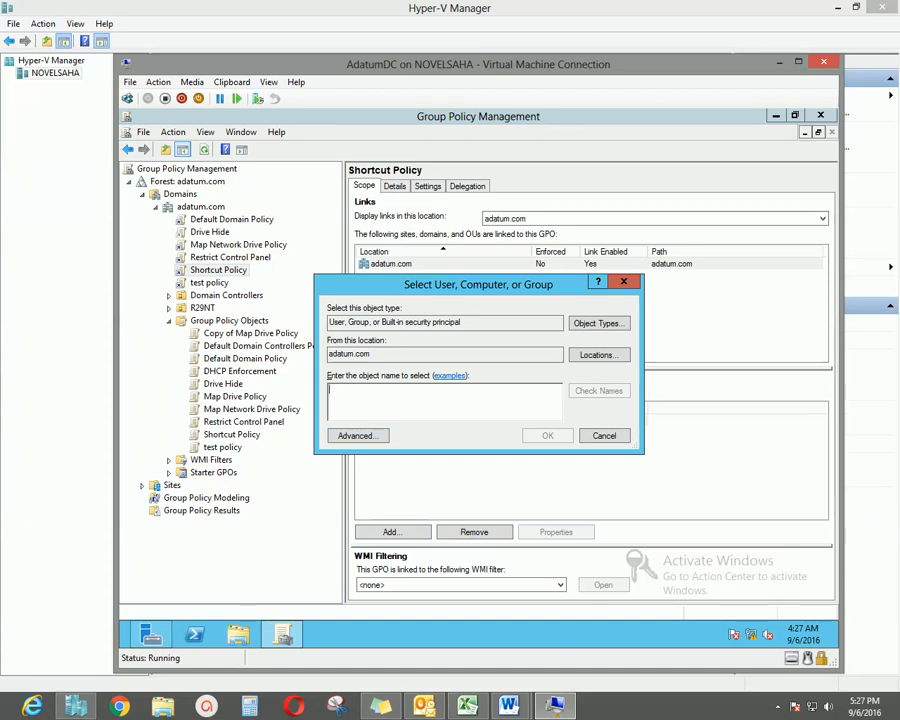
left_click_drag(435, 292, 503, 285)
left_click(410, 428)
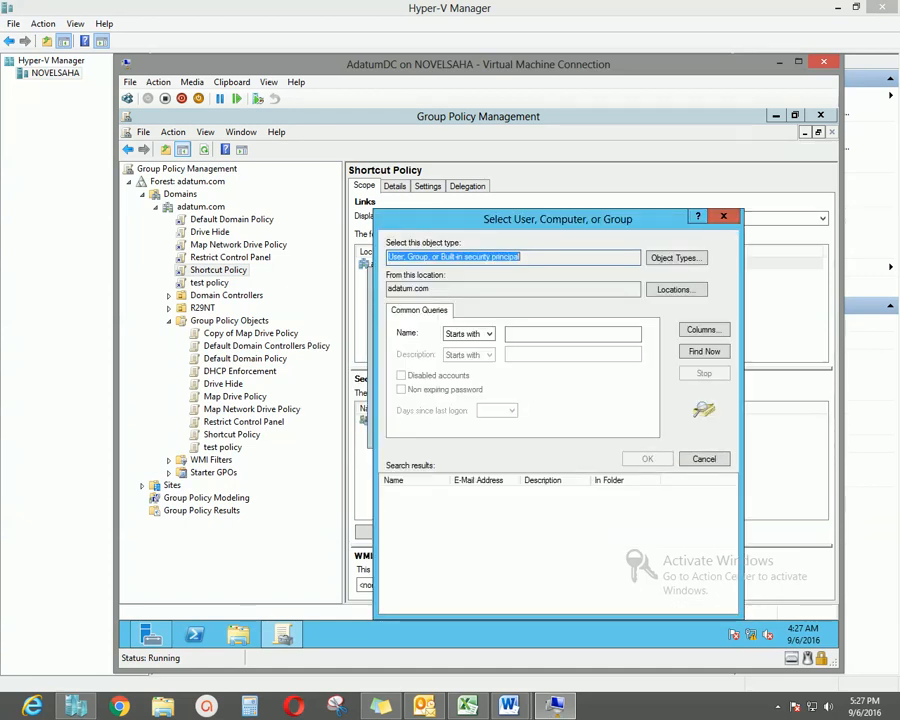
left_click(704, 352)
left_click_drag(632, 221, 621, 158)
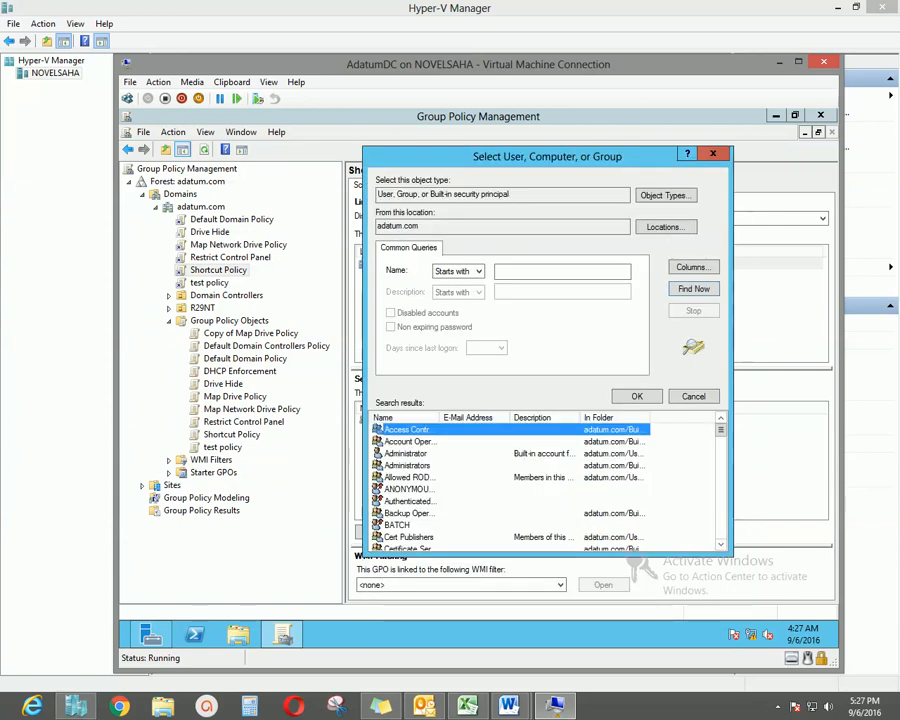
scroll(545, 485, "down", 15)
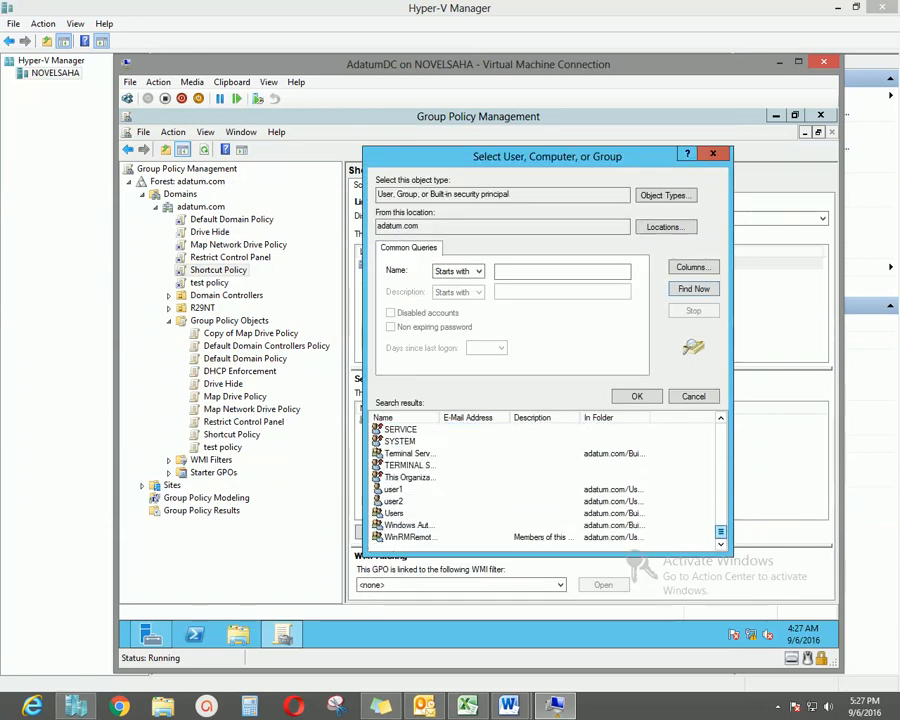
double_click(394, 489)
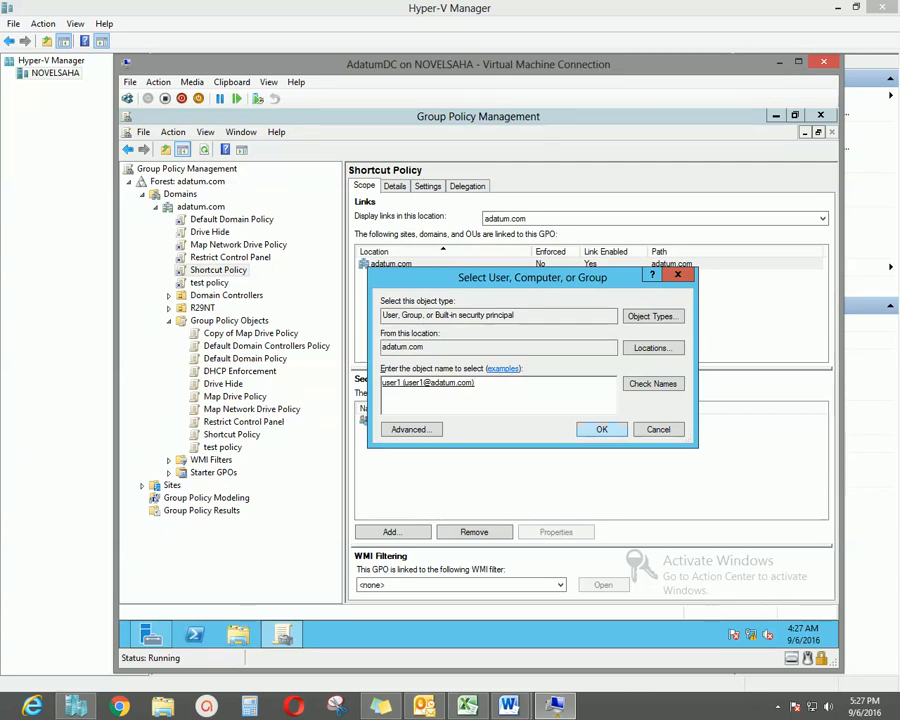
left_click(601, 429)
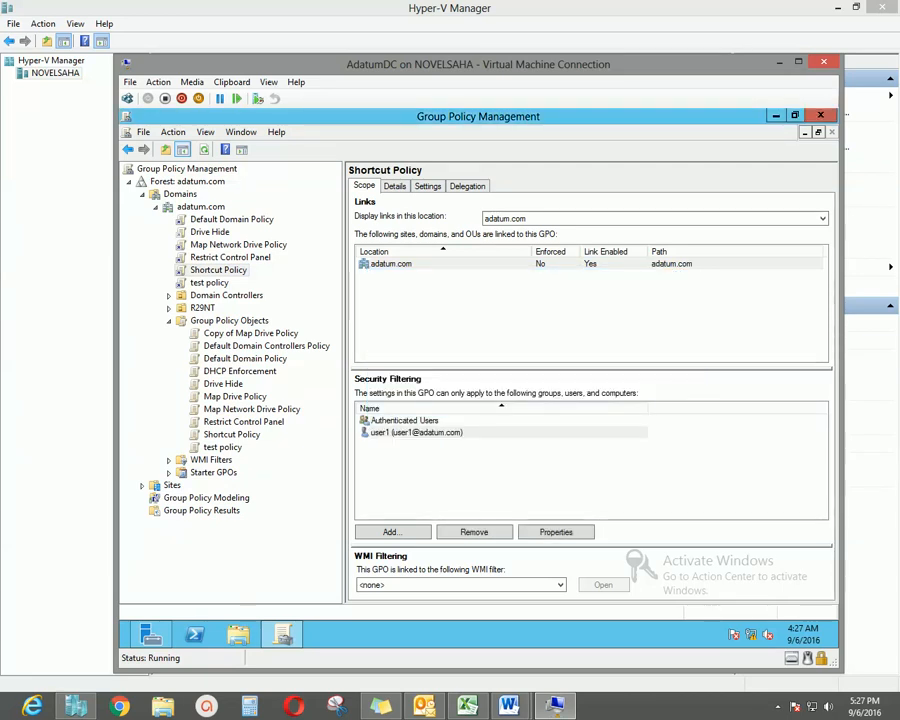
Remove Authenticated Users from the filtering, then show the R29NT OU's (empty) linked GPOs.
left_click(405, 421)
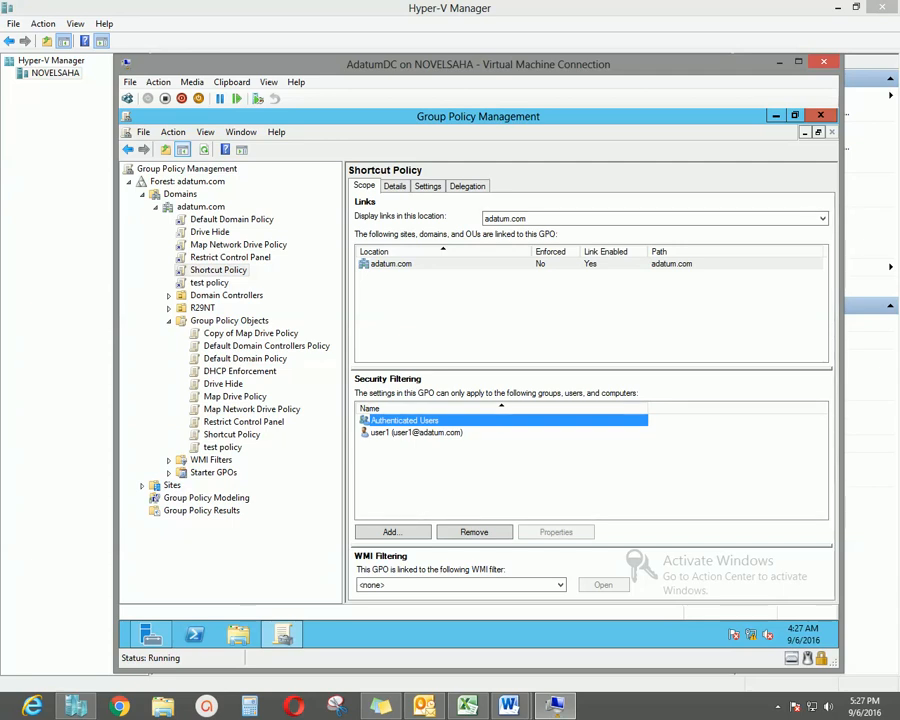
left_click(416, 433)
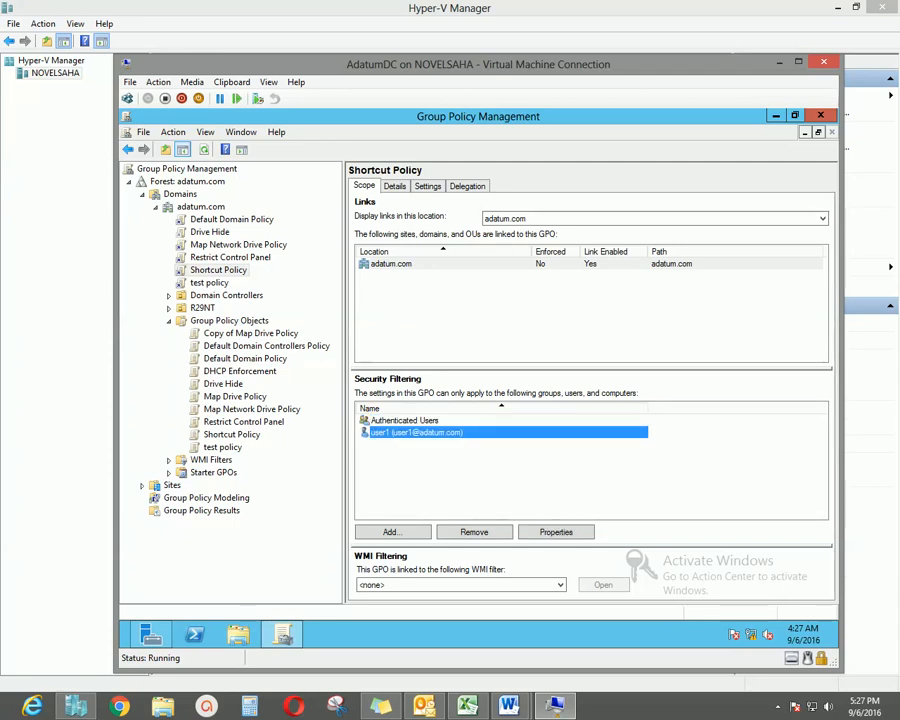
left_click(405, 421)
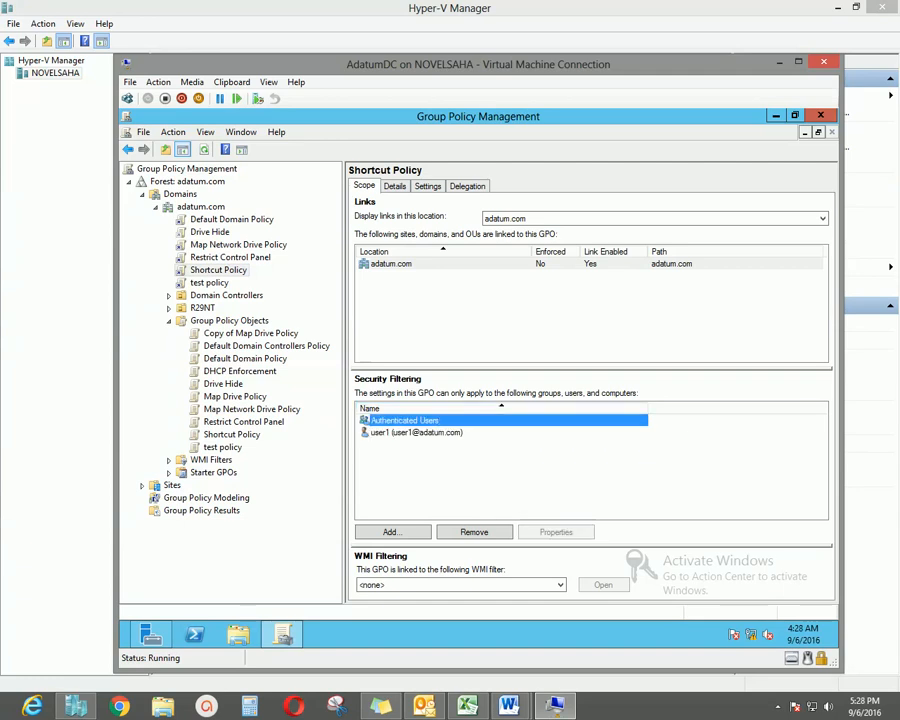
left_click(474, 532)
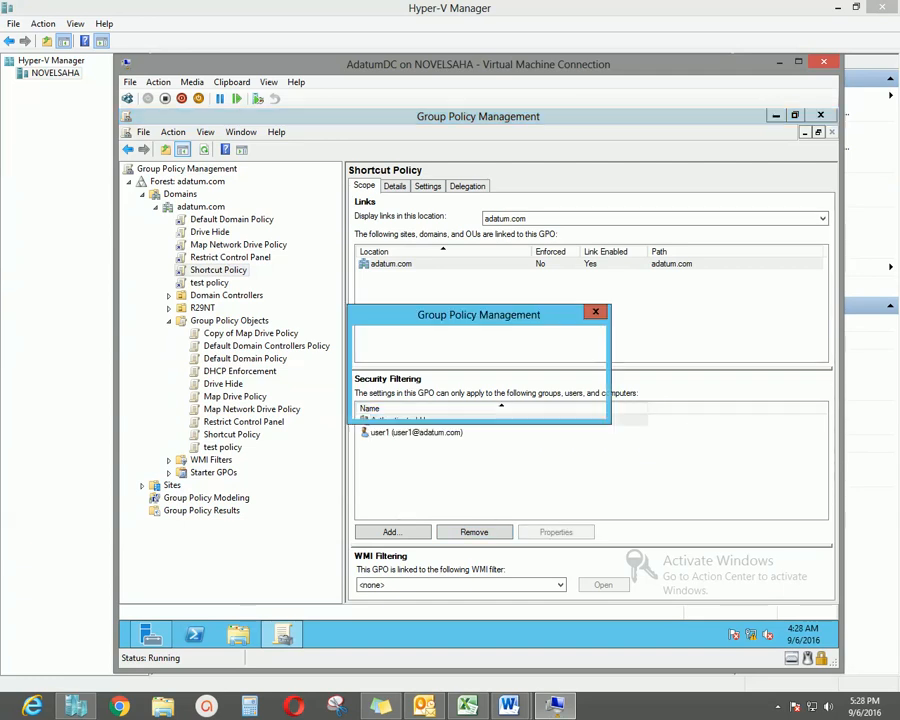
key("Return")
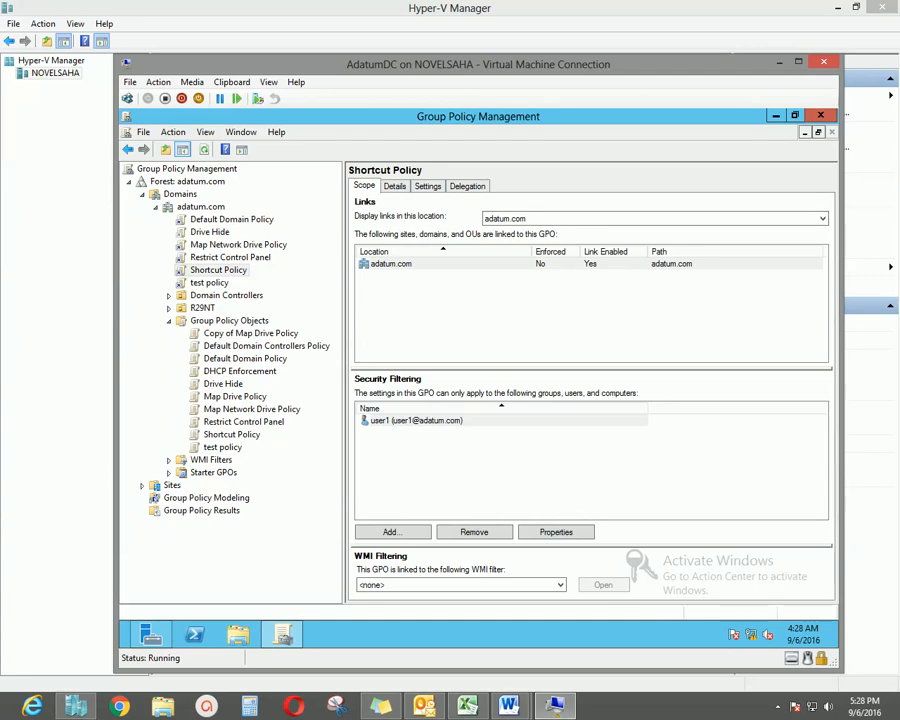
left_click_drag(478, 64, 472, 63)
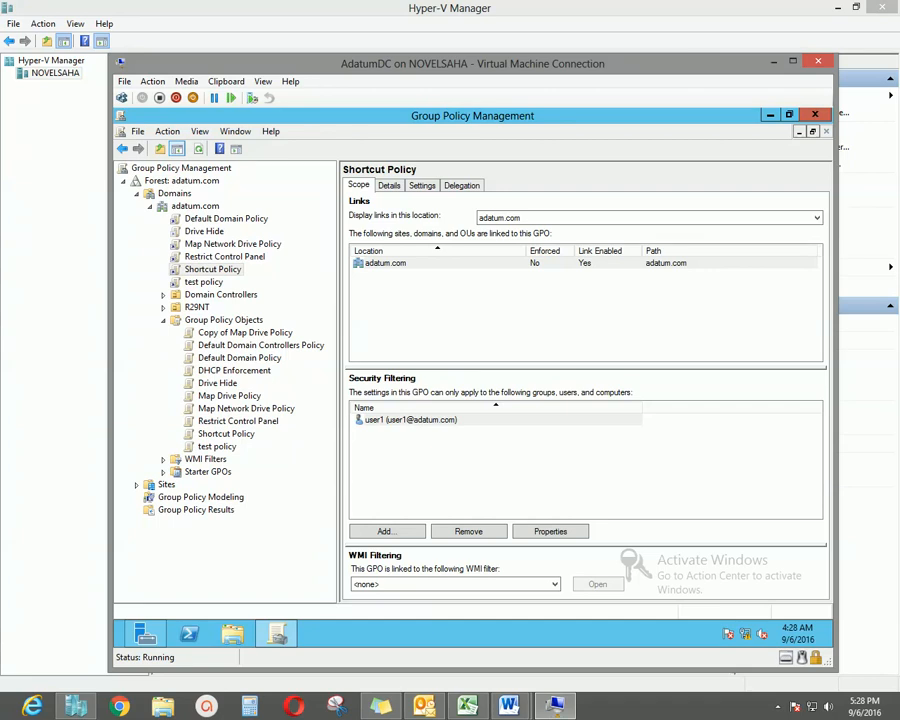
left_click(197, 307)
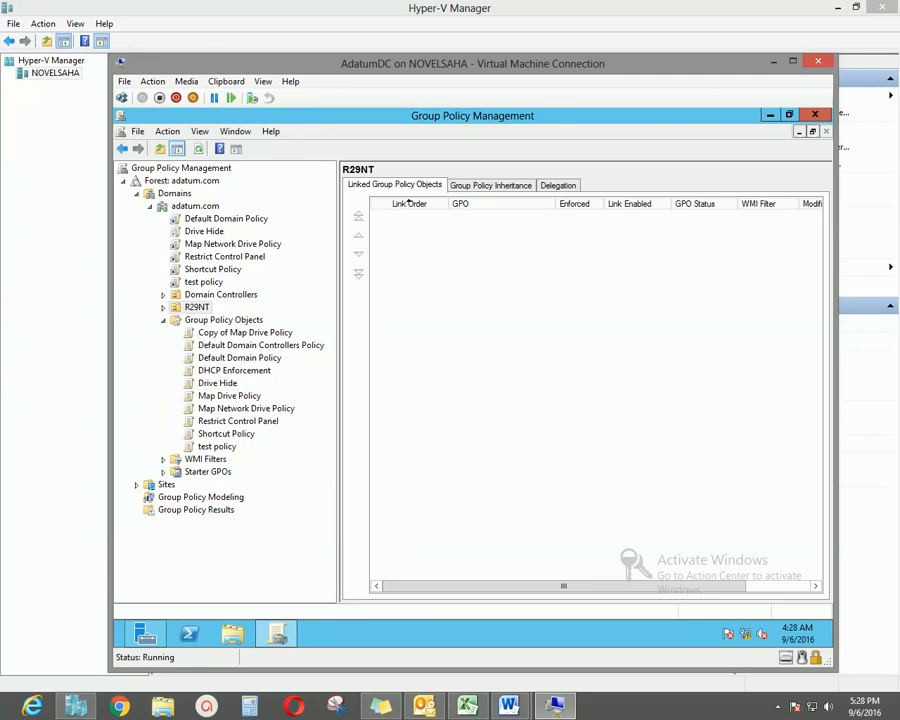
Link the existing Map Network Drive Policy GPO to the R29NT organizational unit.
right_click(198, 318)
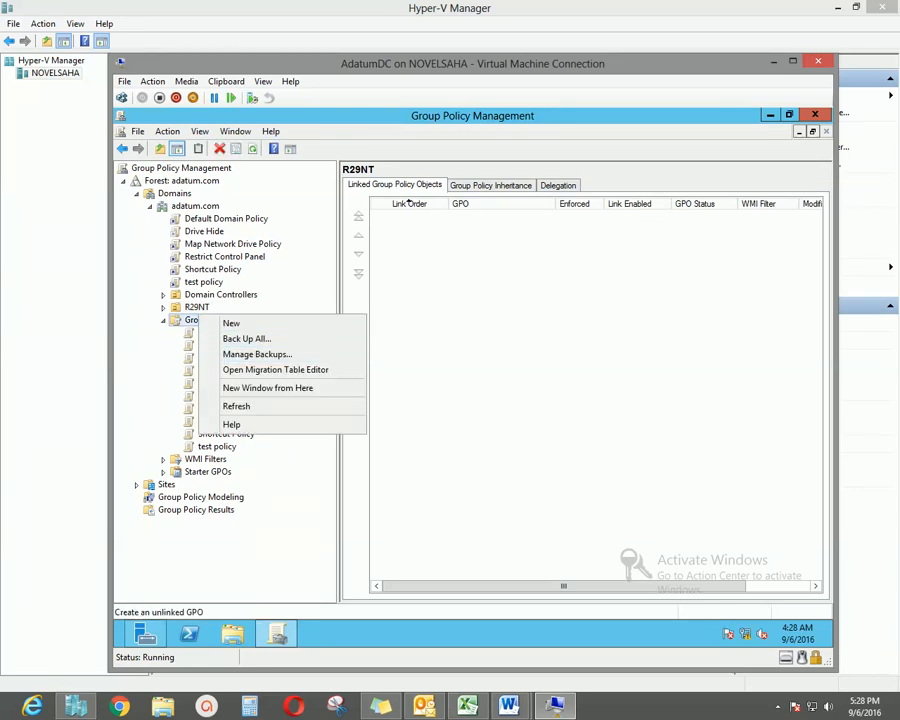
right_click(204, 309)
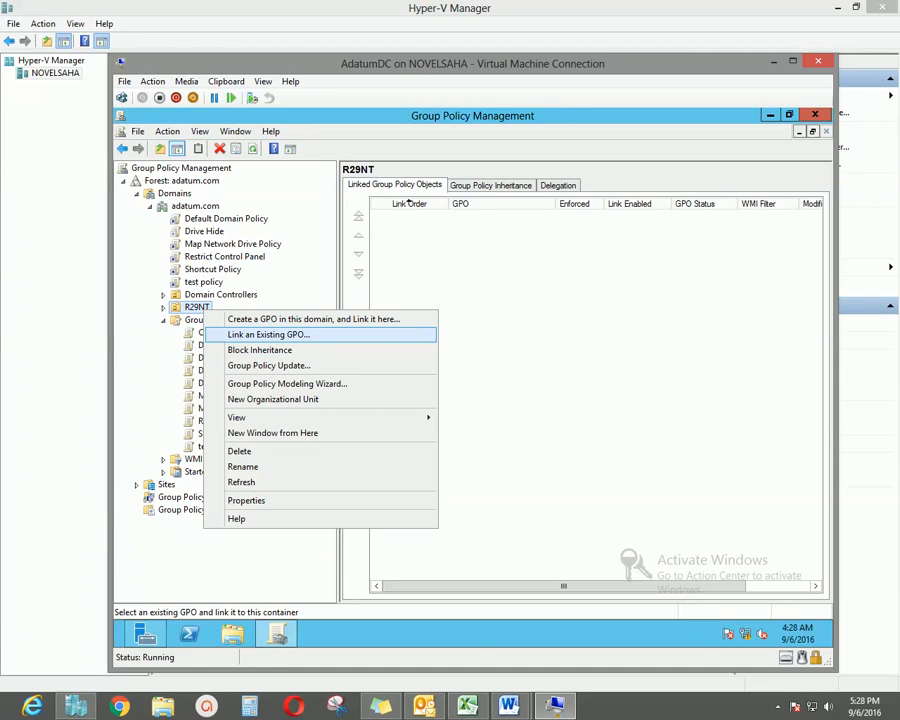
left_click(268, 334)
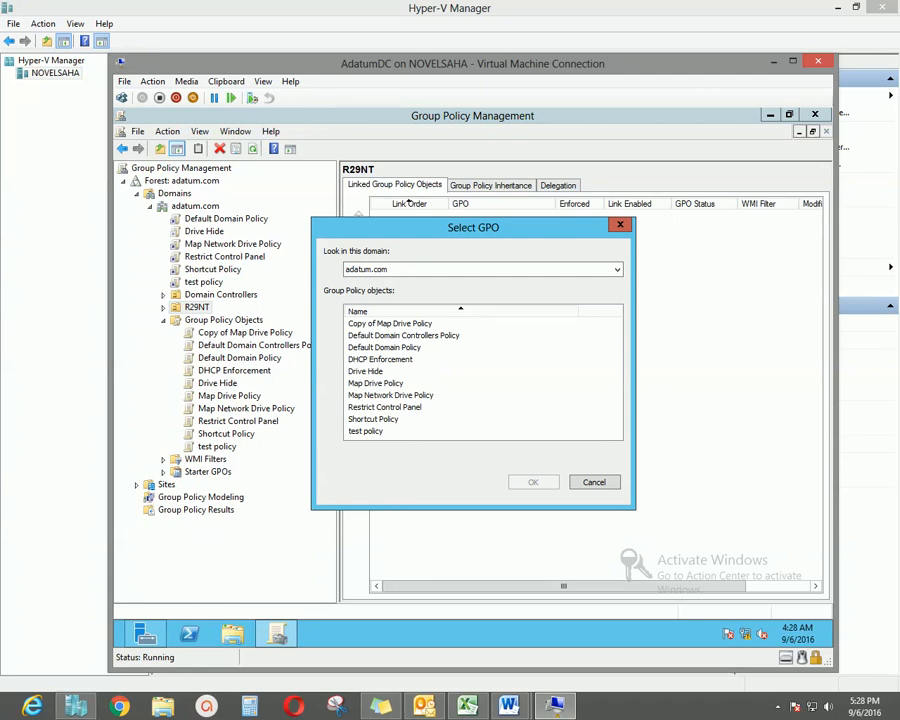
left_click(391, 395)
key("Return")
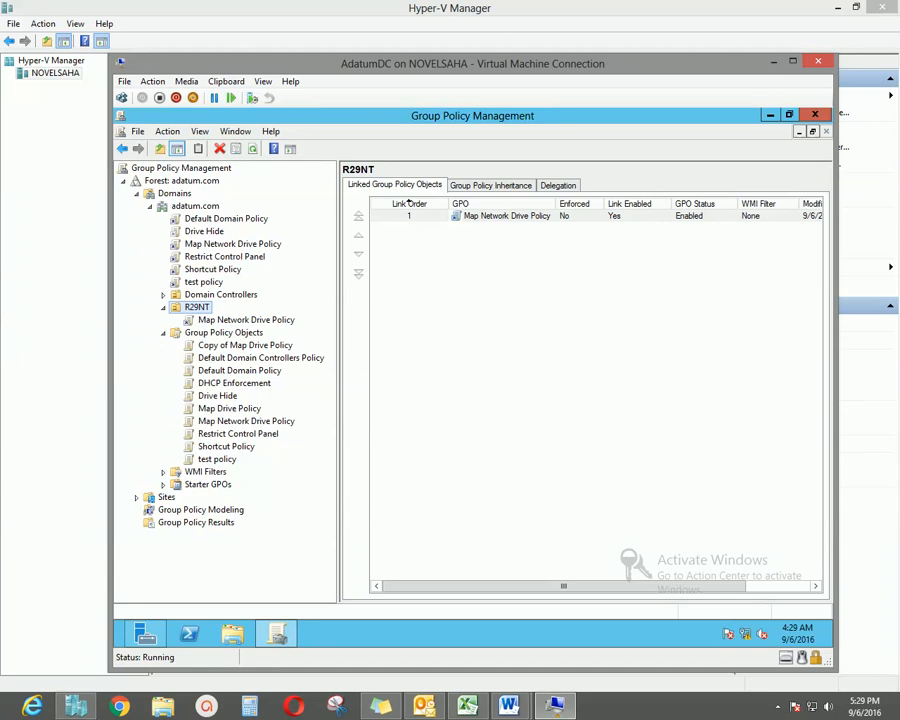
Uncheck Link Enabled on the Map Network Drive Policy link under R29NT.
left_click(246, 320)
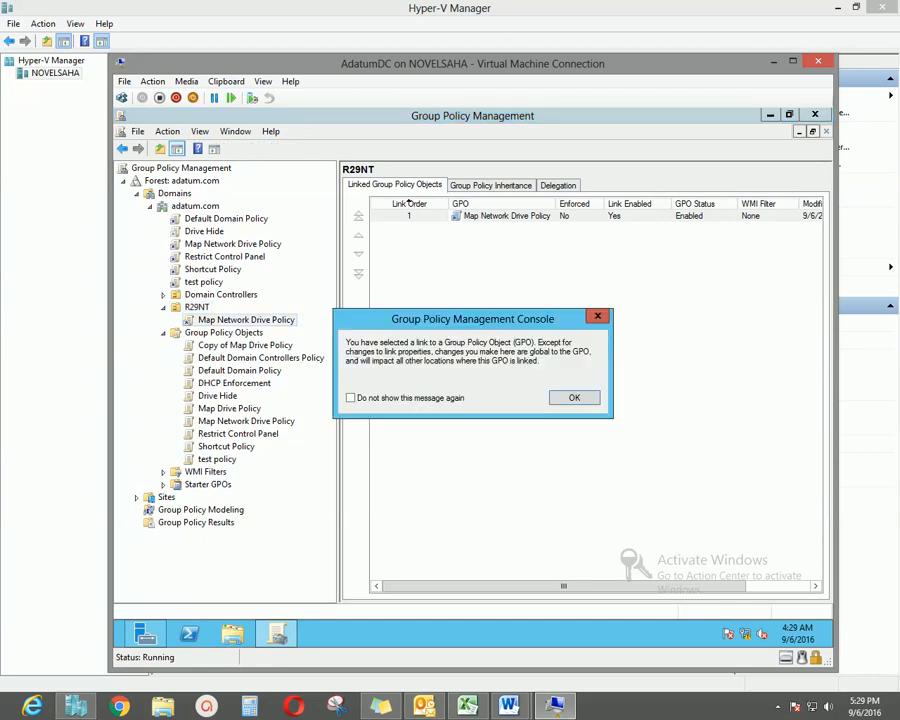
left_click(574, 397)
right_click(258, 321)
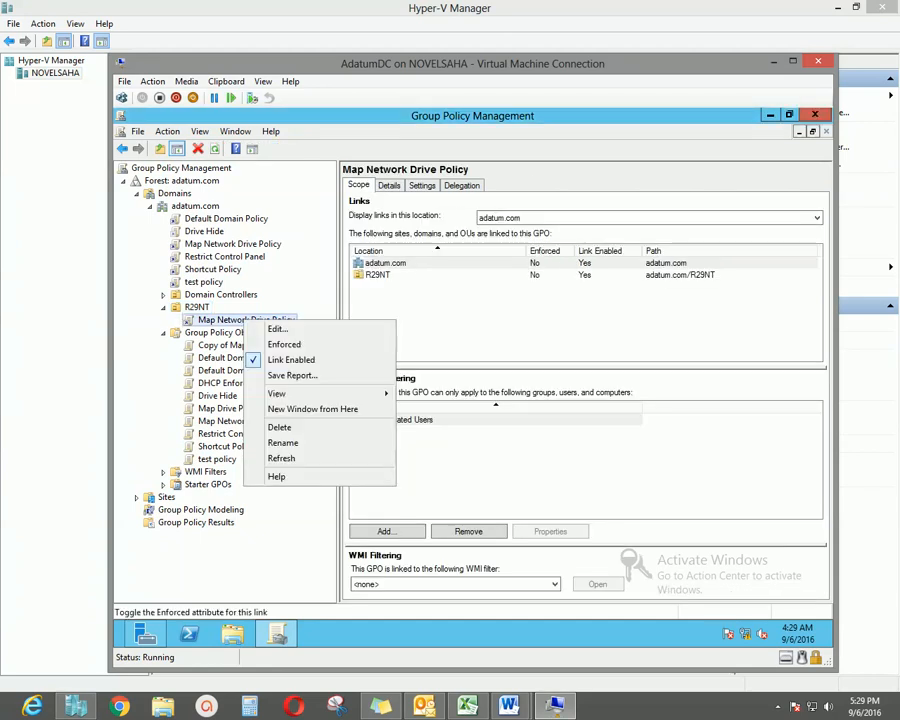
left_click(291, 359)
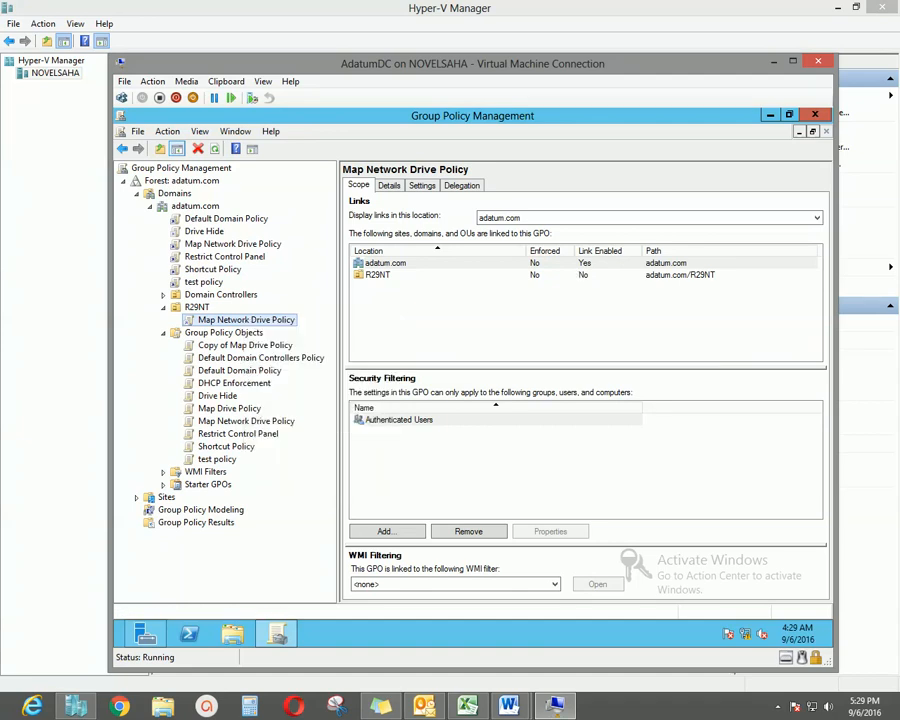
left_click(200, 205)
right_click(222, 204)
Try linking Map Network Drive Policy to adatum.com and confirm it is already linked.
left_click(271, 229)
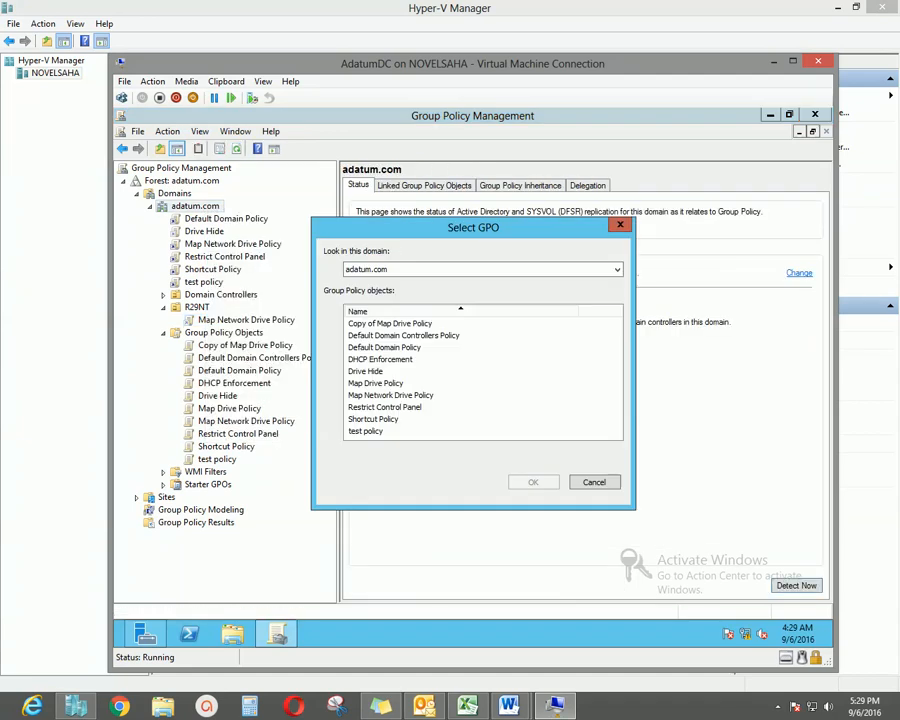
left_click(391, 395)
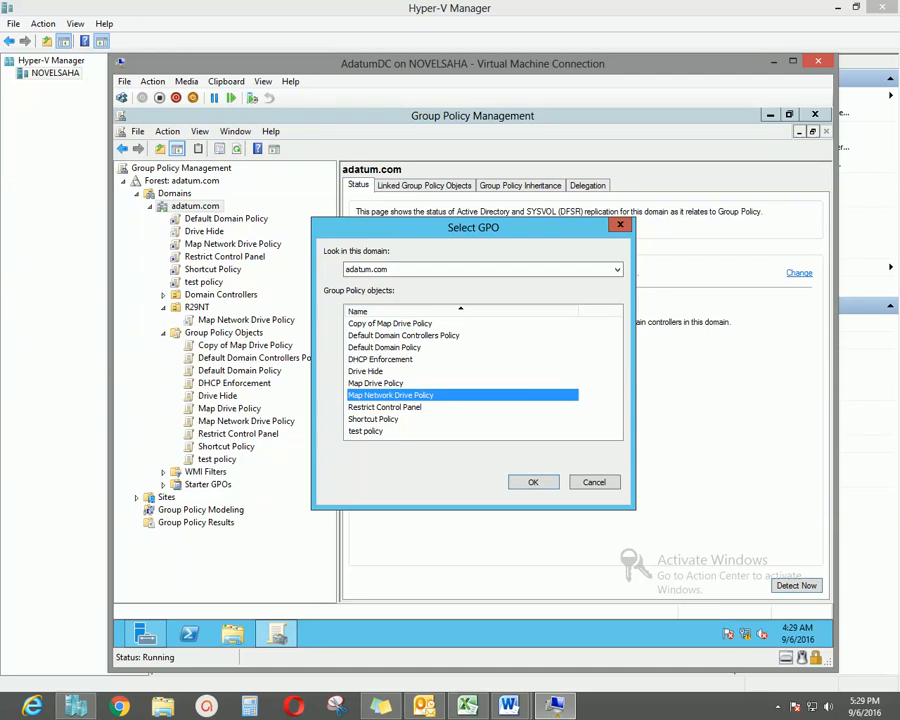
left_click(533, 482)
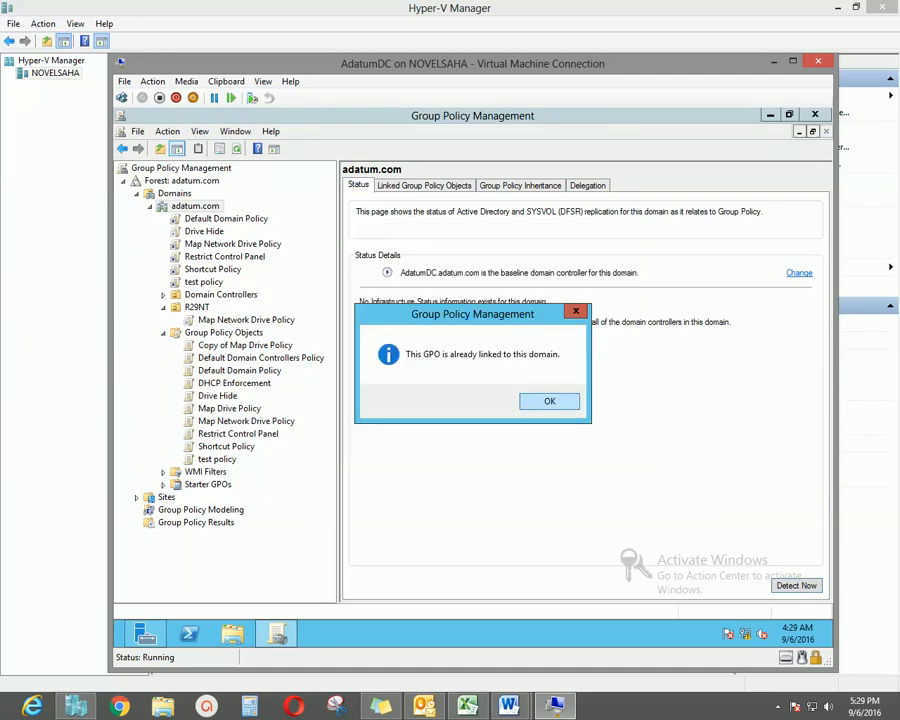
key("Return")
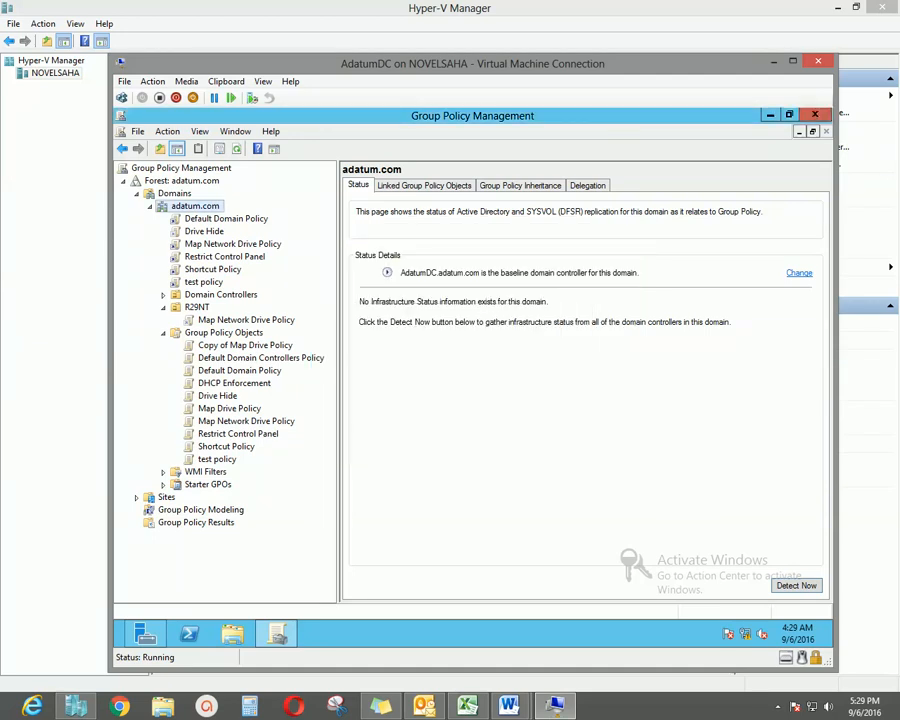
Try linking Shortcut Policy to adatum.com and confirm it is already linked.
right_click(222, 206)
left_click(272, 227)
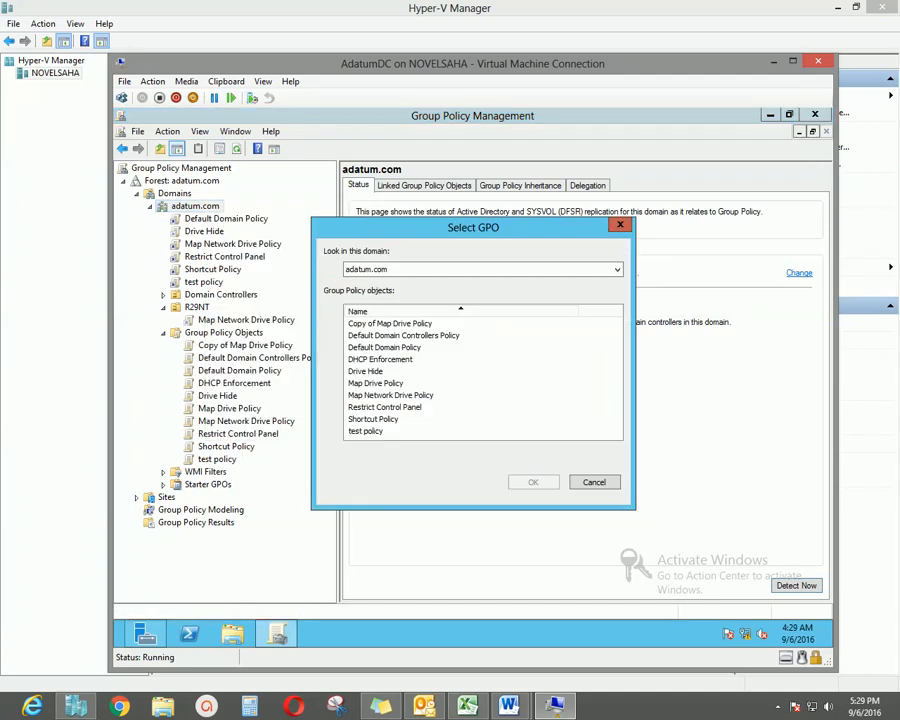
left_click(376, 383)
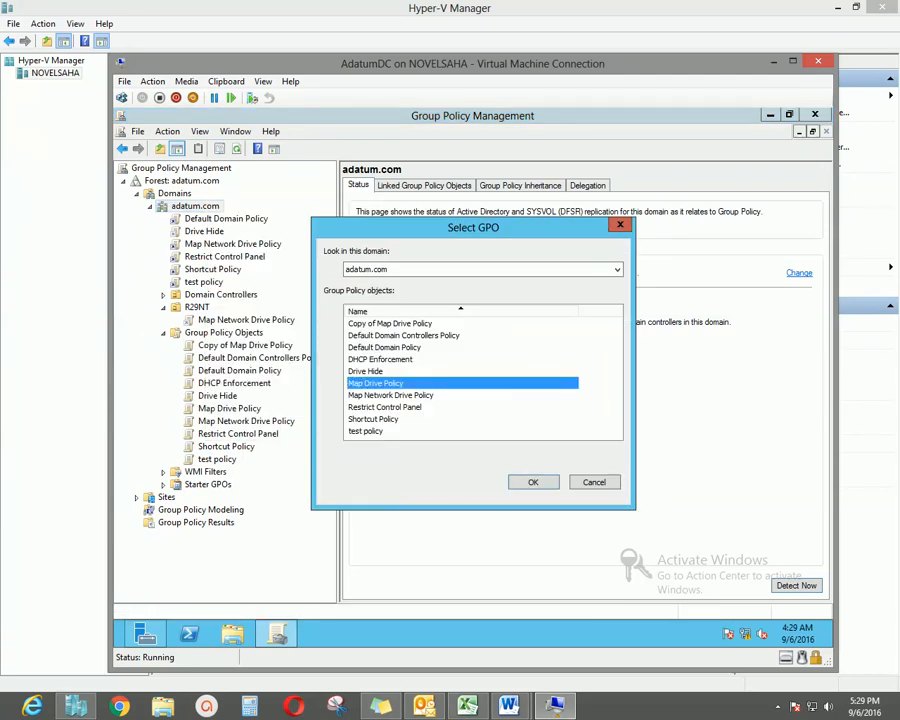
left_click(374, 419)
left_click(533, 482)
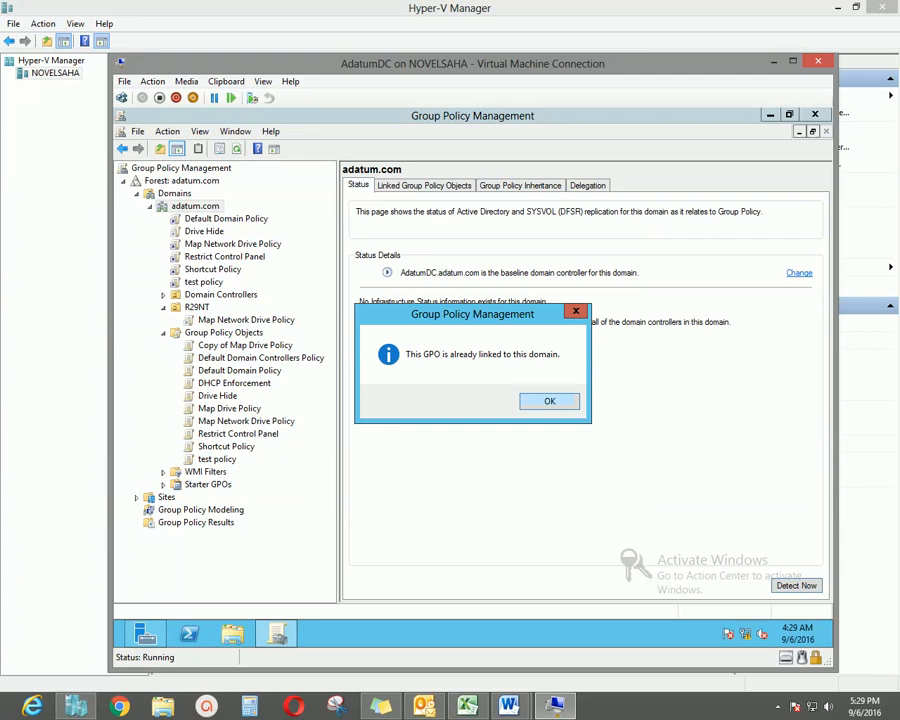
key("Return")
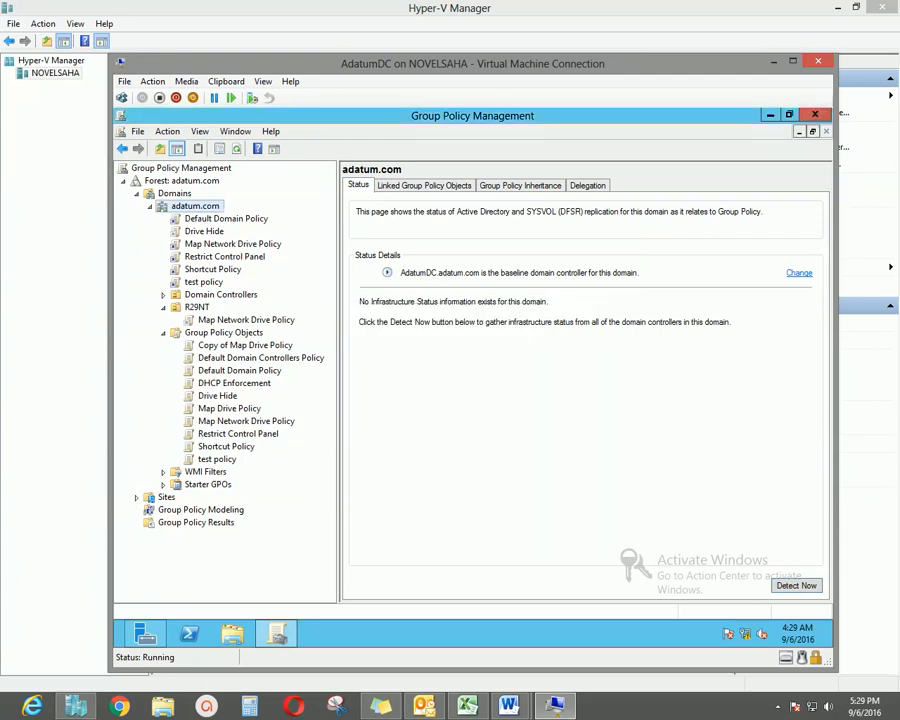
Review the domain's links, ending on Shortcut Policy's scope filtered to one user.
left_click(232, 244)
left_click(574, 398)
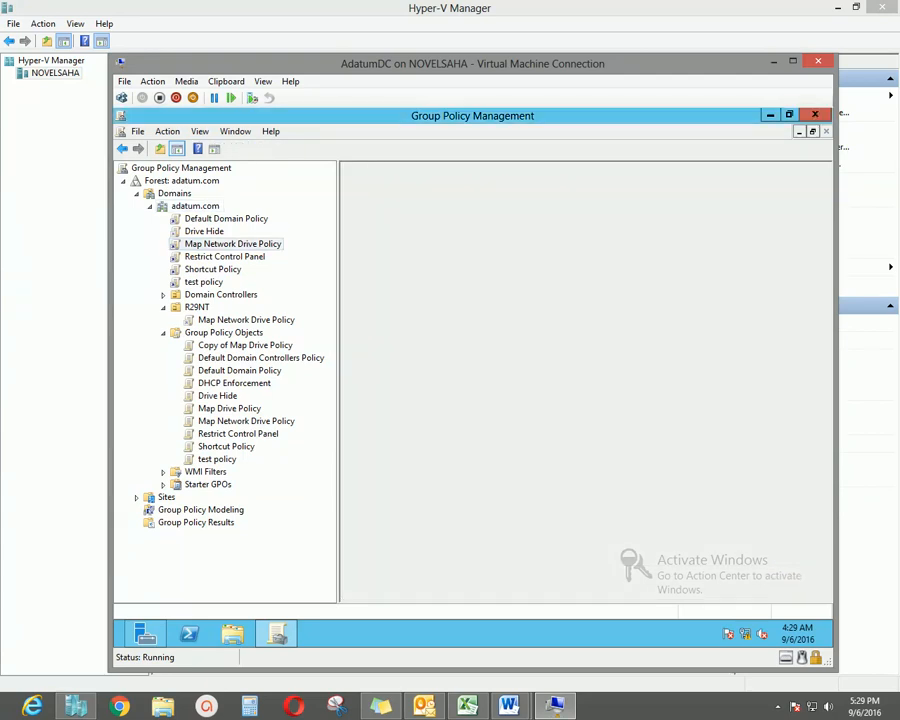
left_click(212, 269)
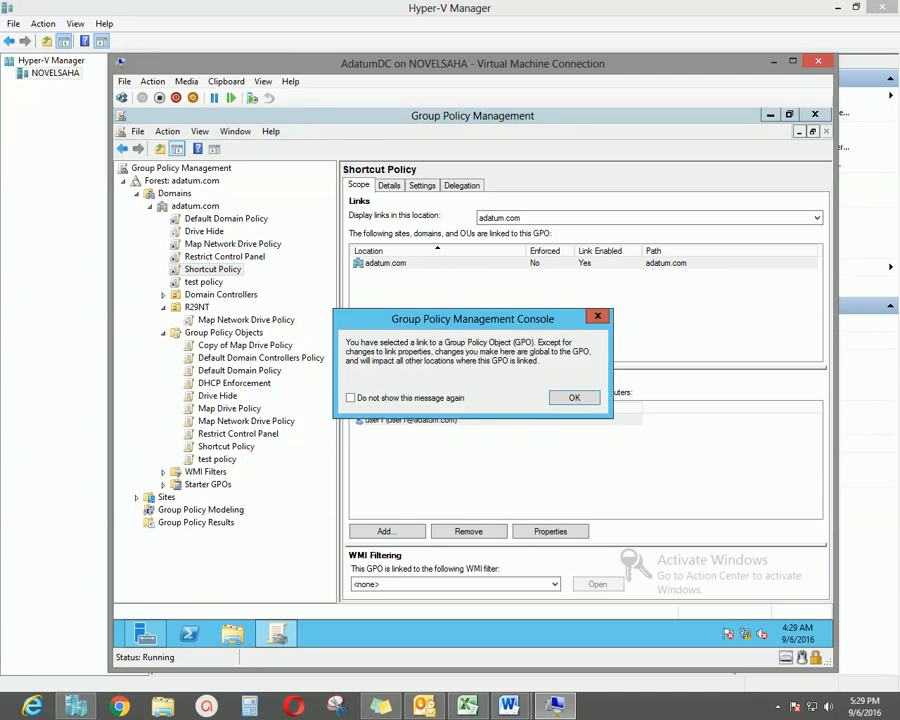
key("Return")
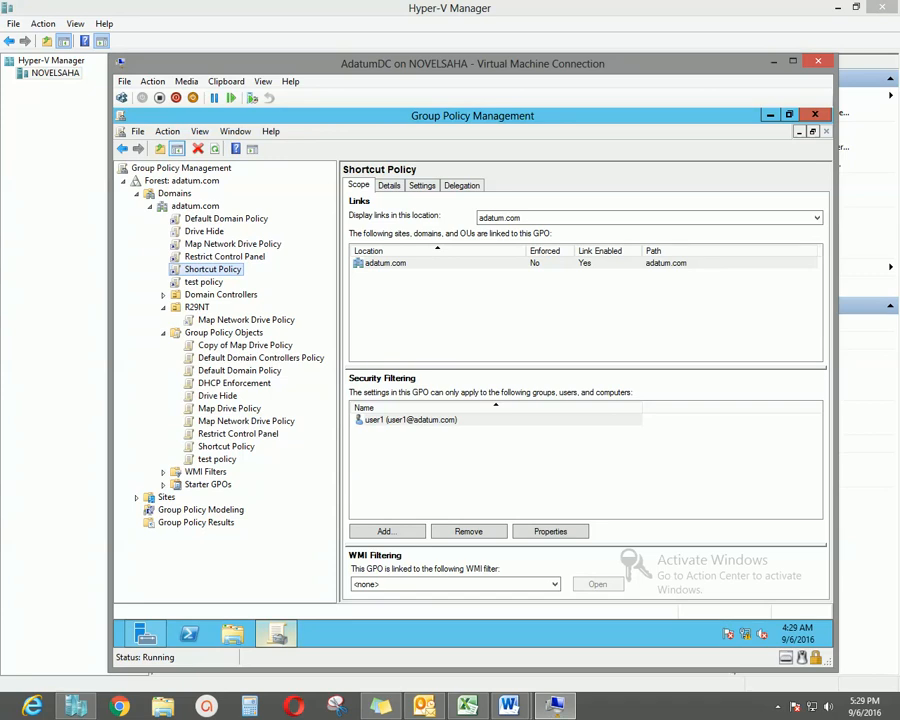
left_click(277, 634)
left_click(277, 634)
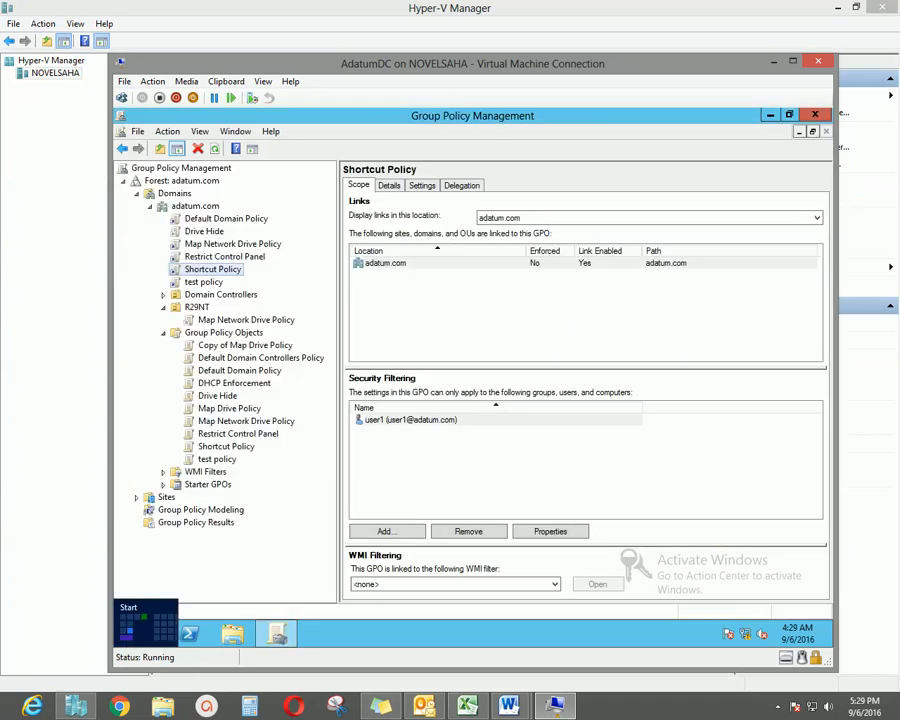
right_click(125, 632)
Run gpupdate /force on AdatumDC and answer Y to log off when it completes.
left_click(154, 611)
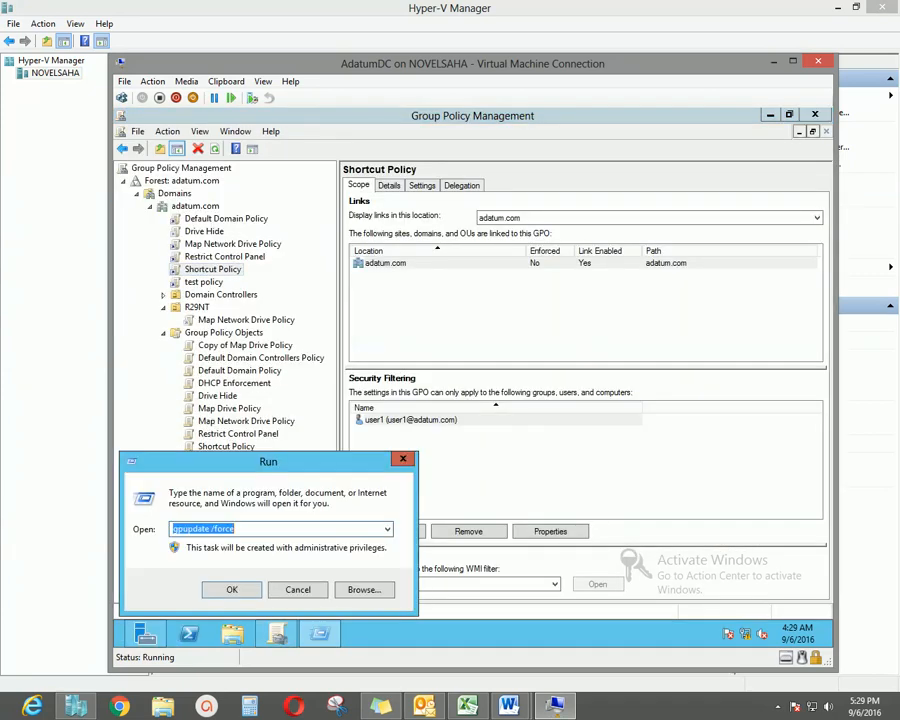
left_click_drag(307, 463, 452, 323)
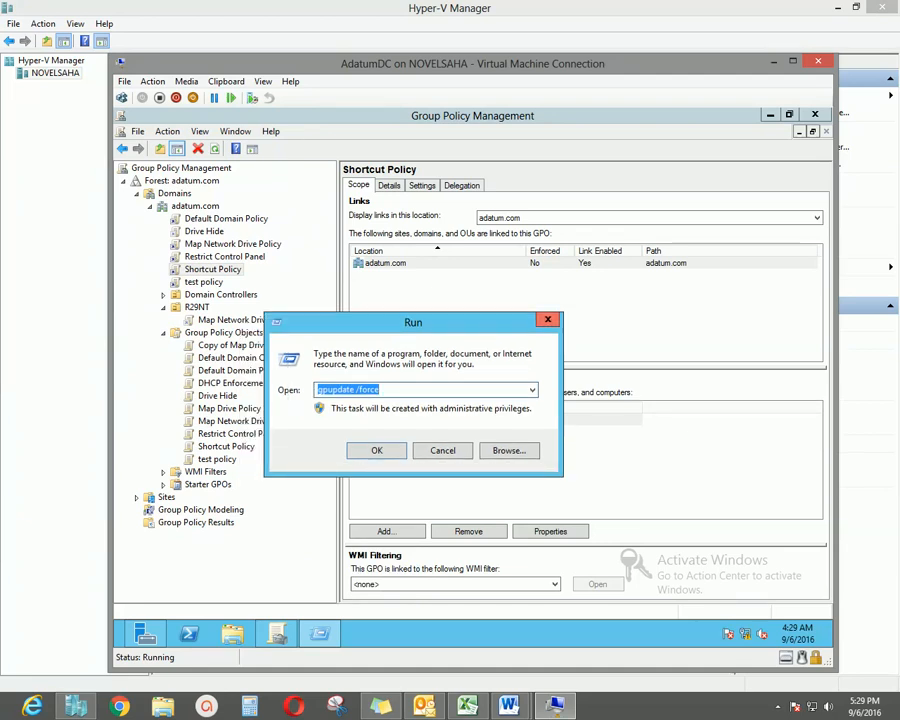
left_click(380, 390)
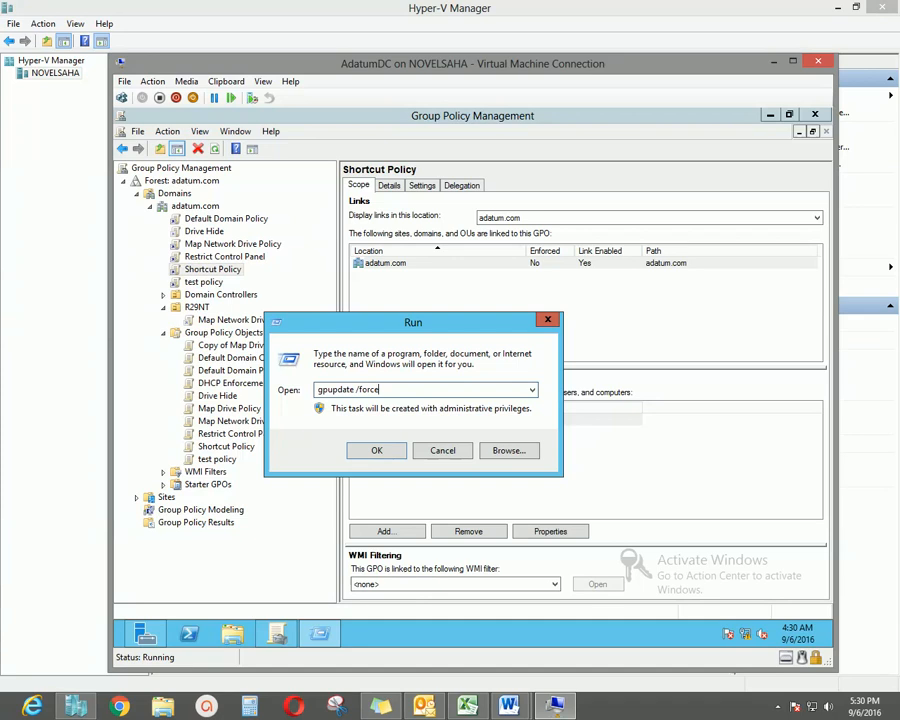
key("Return")
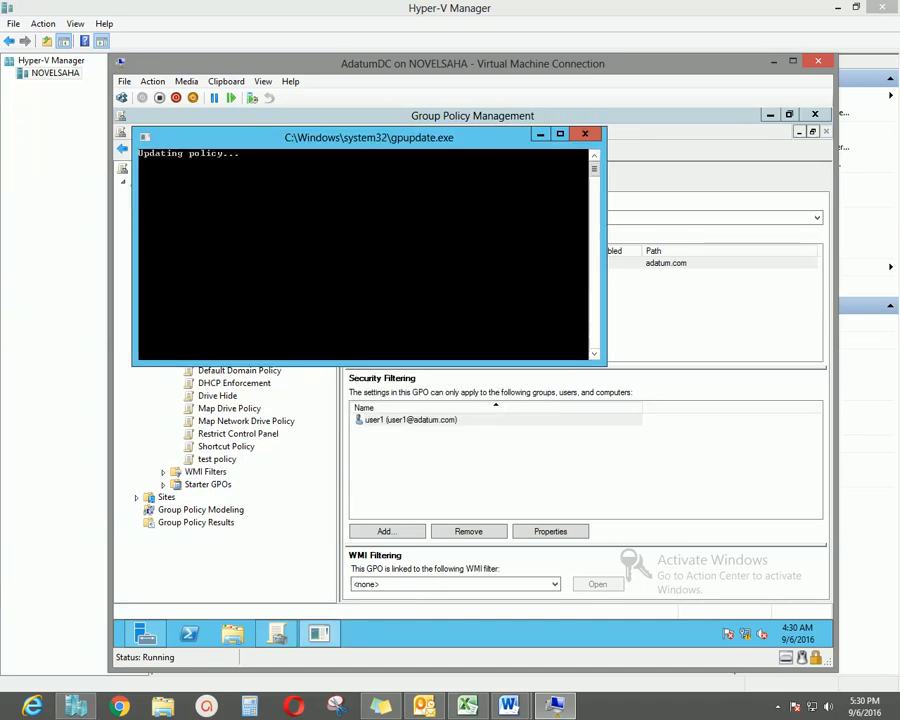
left_click_drag(423, 141, 466, 178)
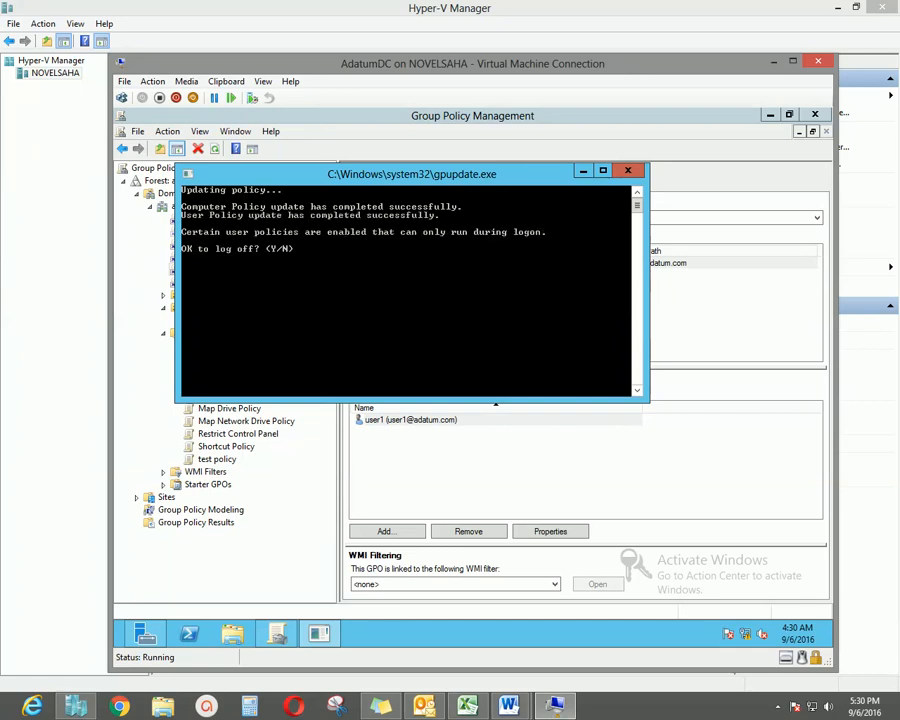
type("y")
key("Return")
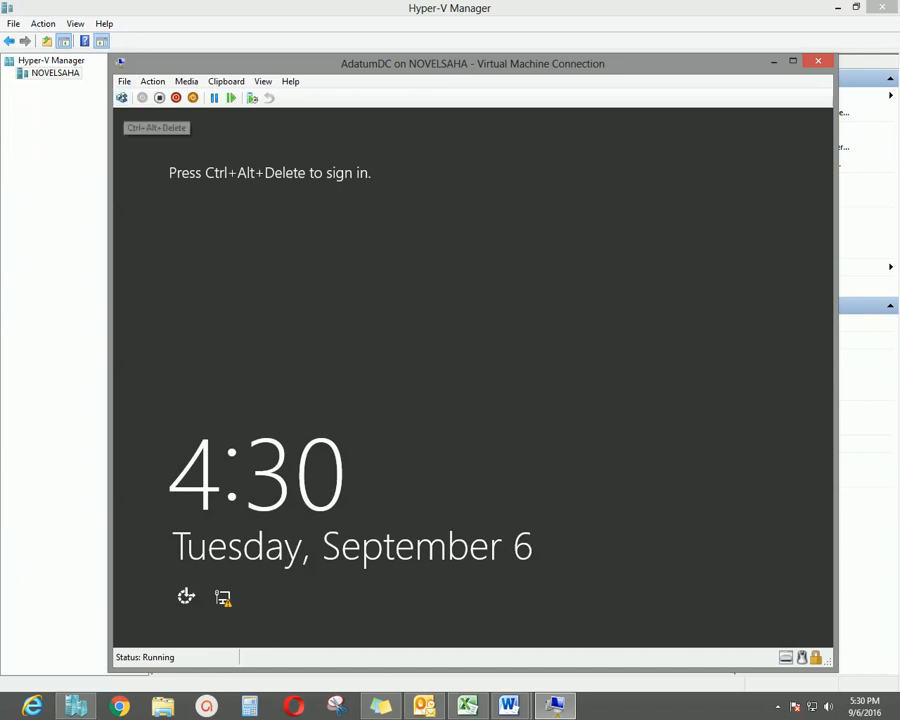
Sign back in to AdatumDC as Administrator and rearrange the Server Manager and VM windows.
left_click(121, 97)
key("Return")
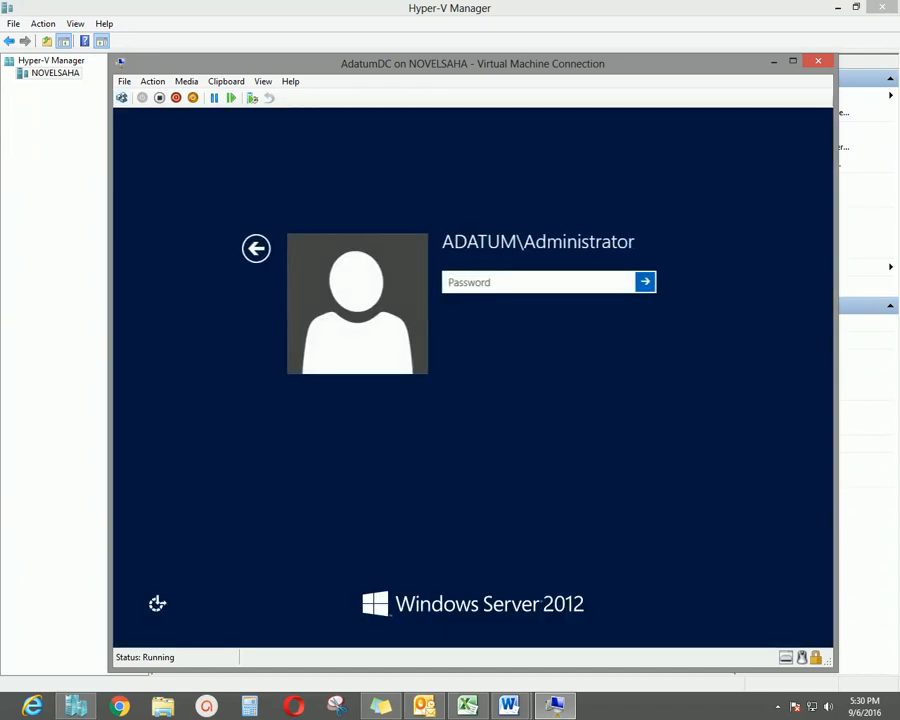
type("•••••••••")
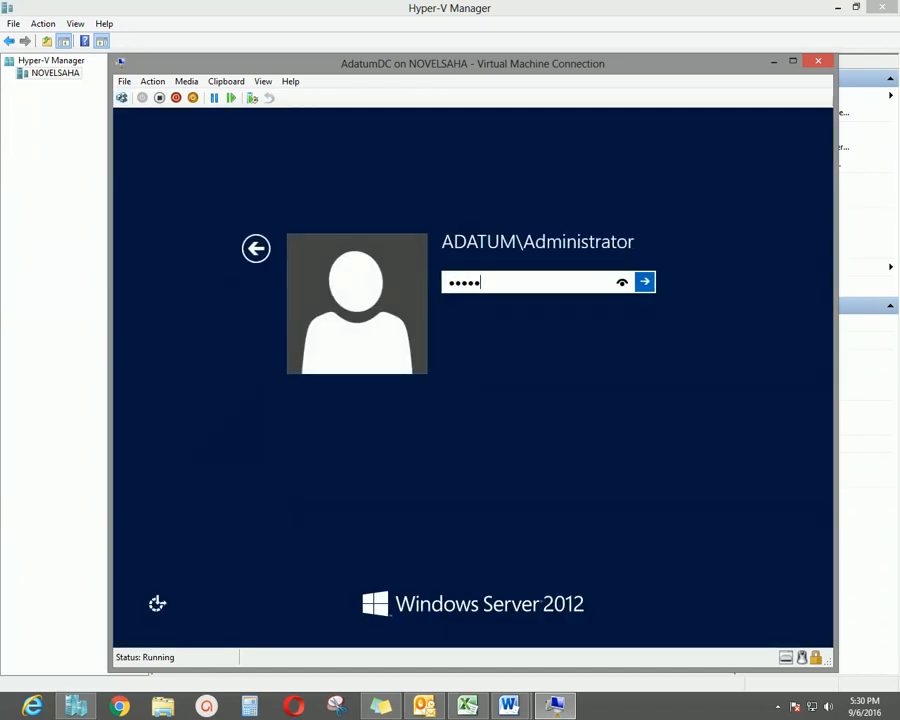
key("Return")
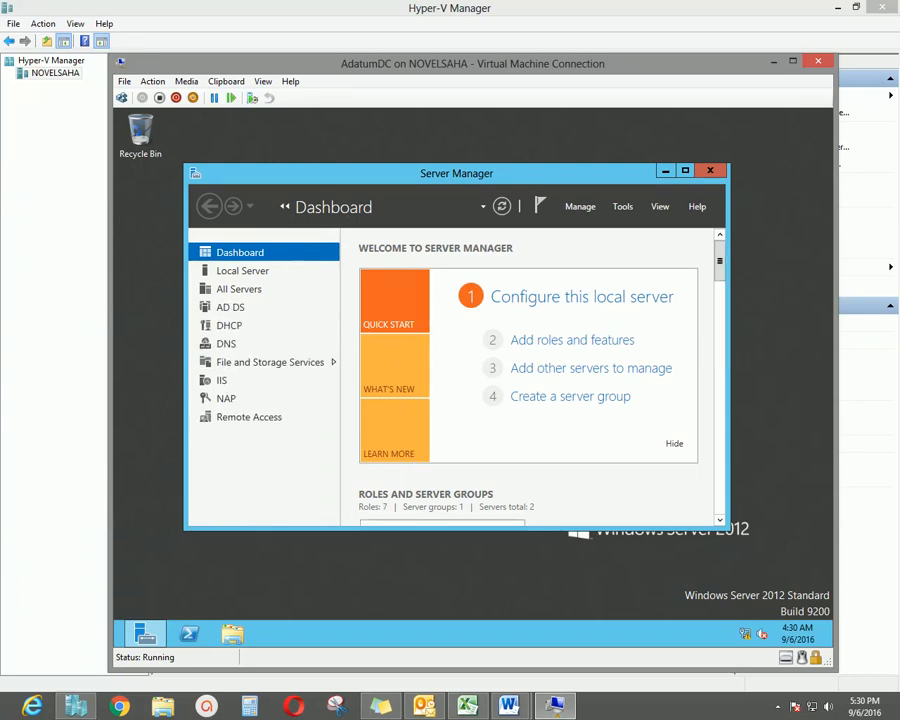
mouse_move(630, 181)
left_mouse_down()
mouse_move(626, 156)
mouse_move(635, 167)
left_mouse_up()
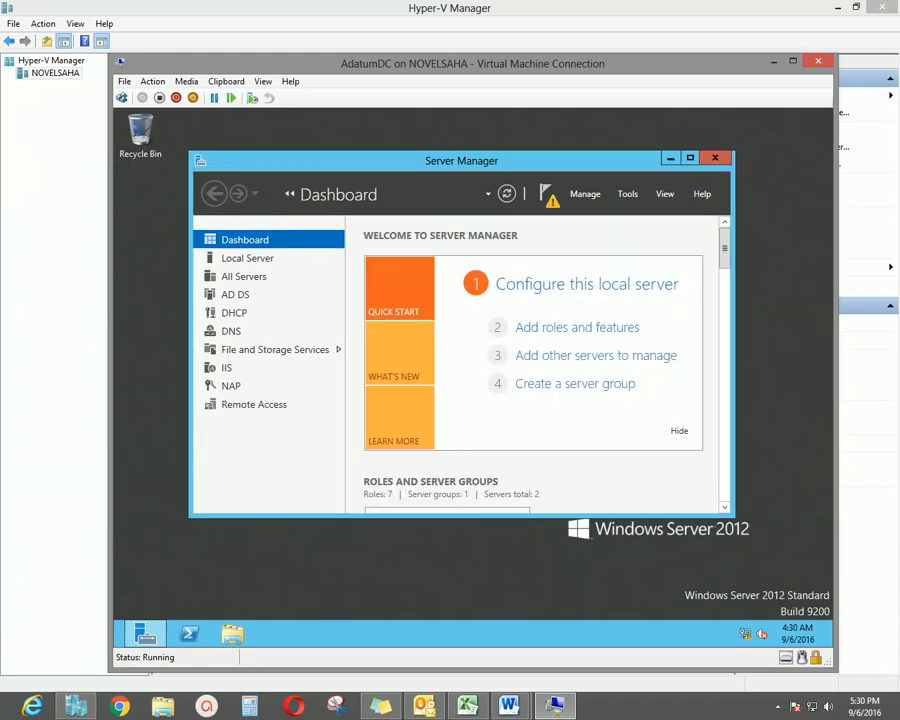
left_click_drag(630, 63, 631, 57)
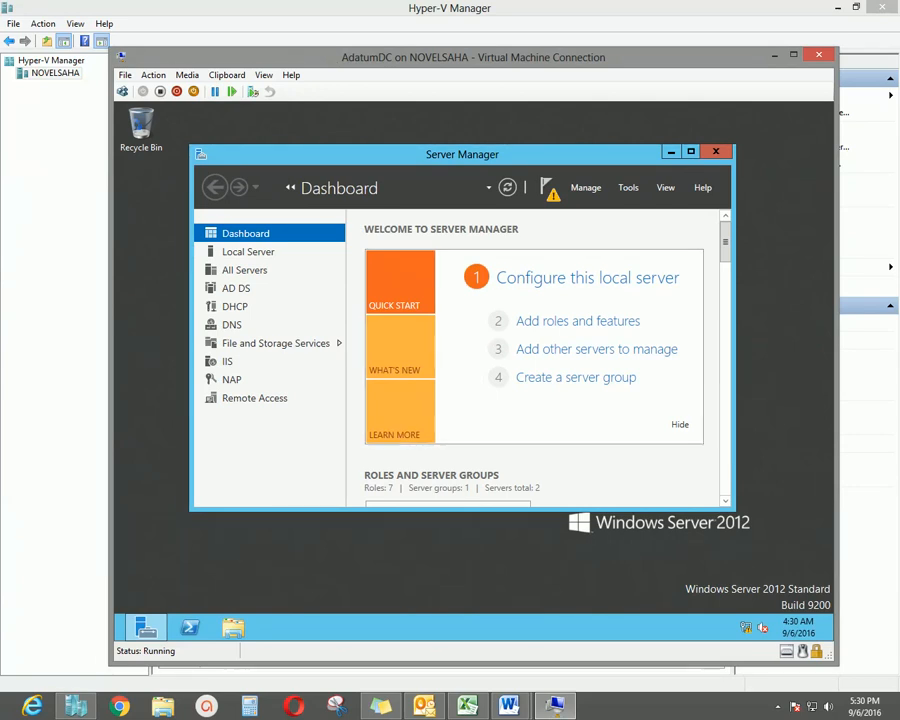
left_click_drag(631, 57, 618, 47)
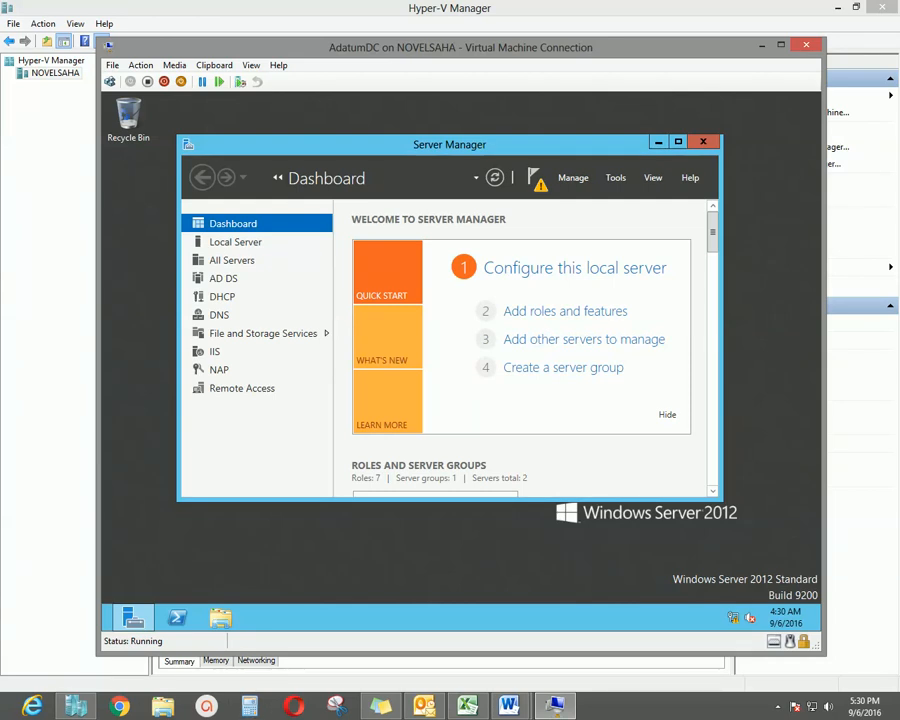
mouse_move(555, 706)
Connect to AdatumClient and sign in as Other user with the test domain user's credentials.
left_click(80, 706)
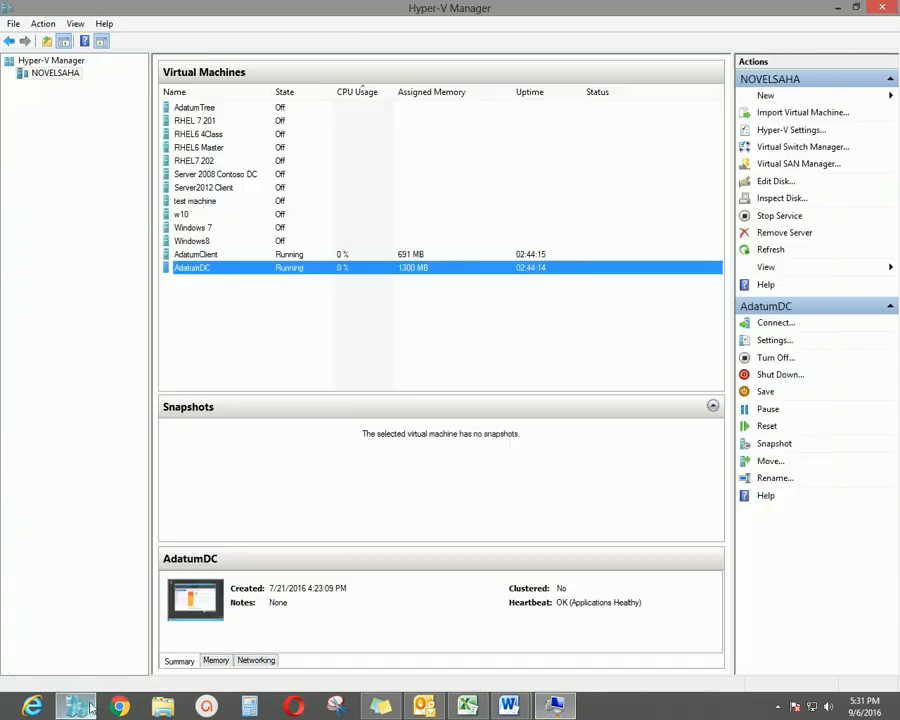
double_click(262, 255)
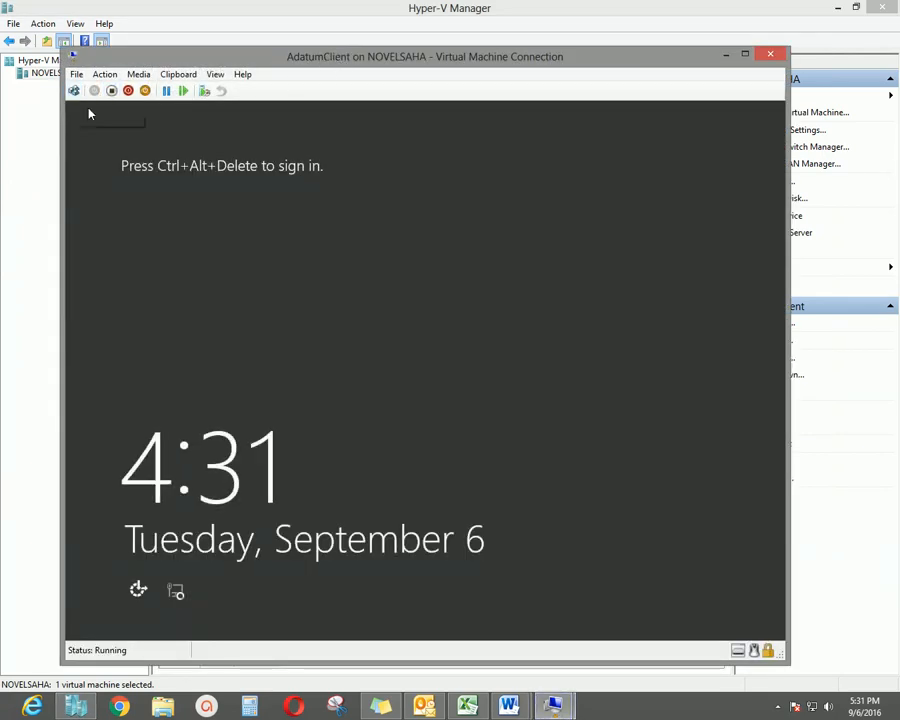
left_click(73, 90)
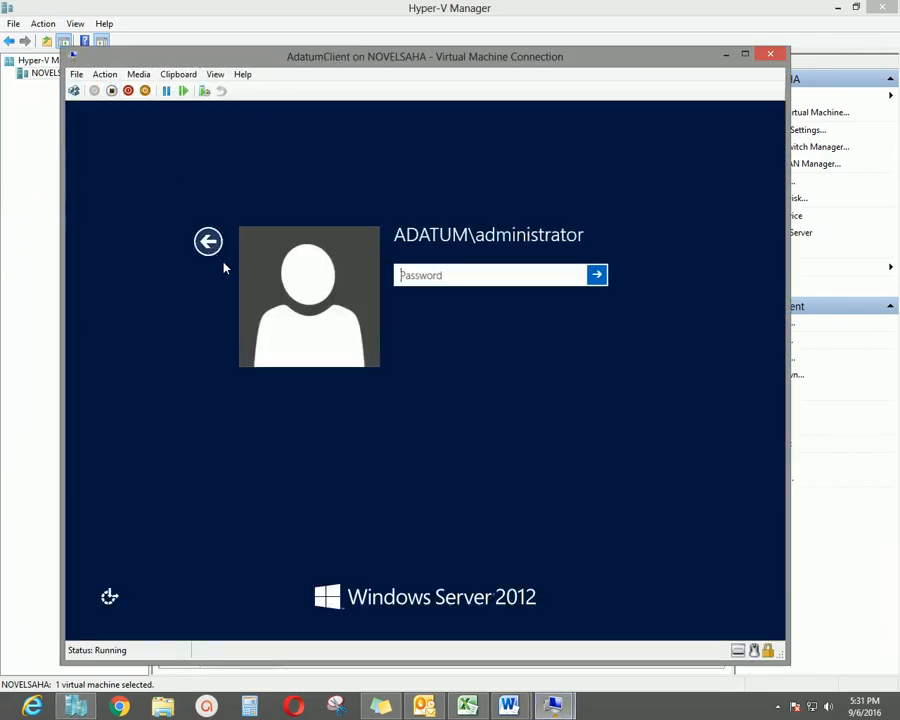
left_click(213, 241)
left_click(490, 305)
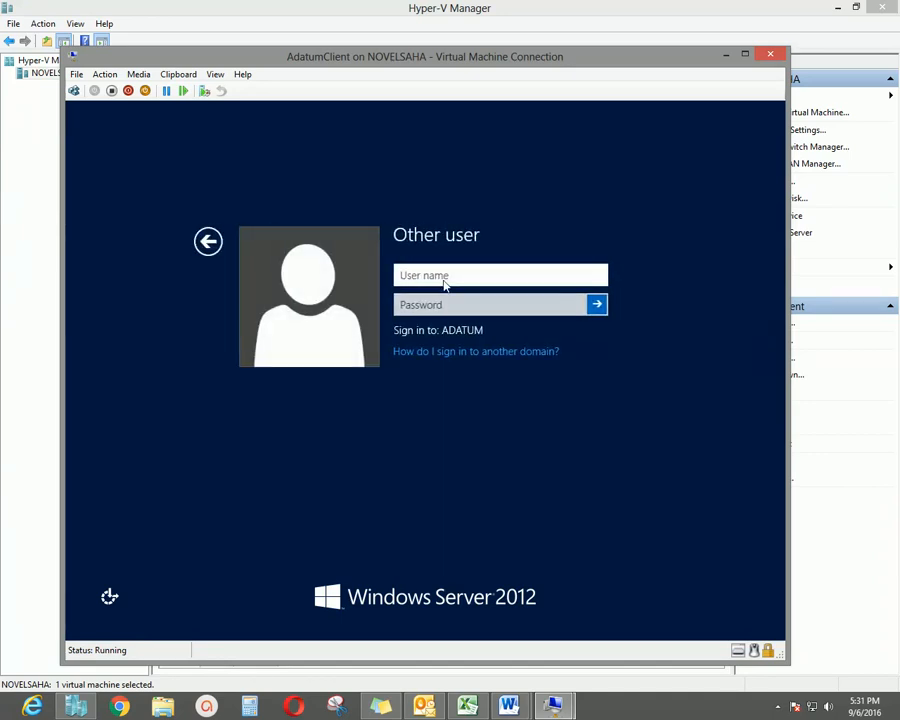
type("user1")
left_click(451, 302)
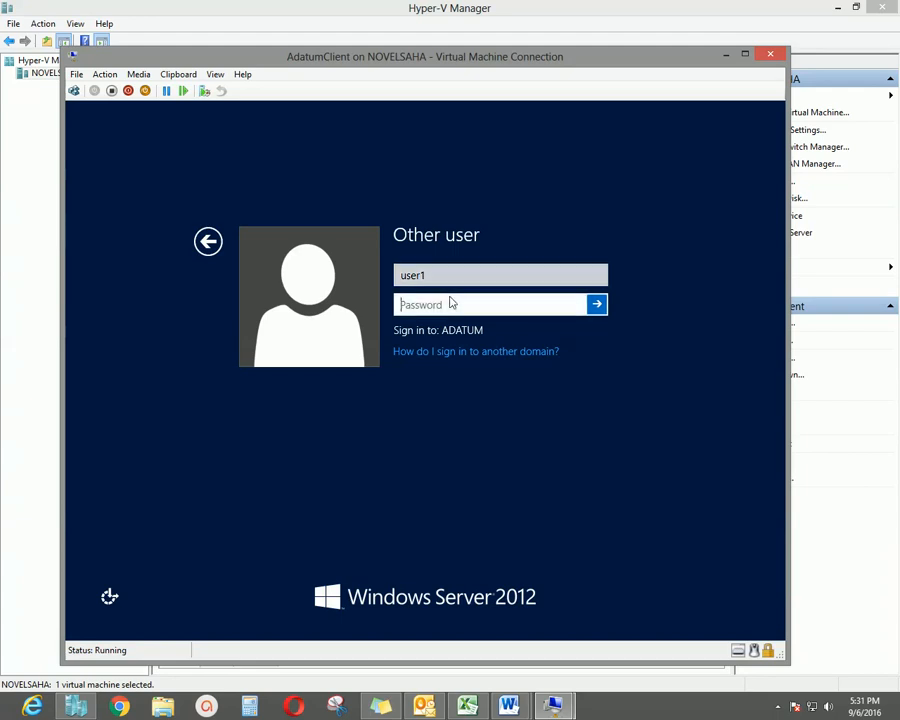
type("Pa$$w0rd")
key("Return")
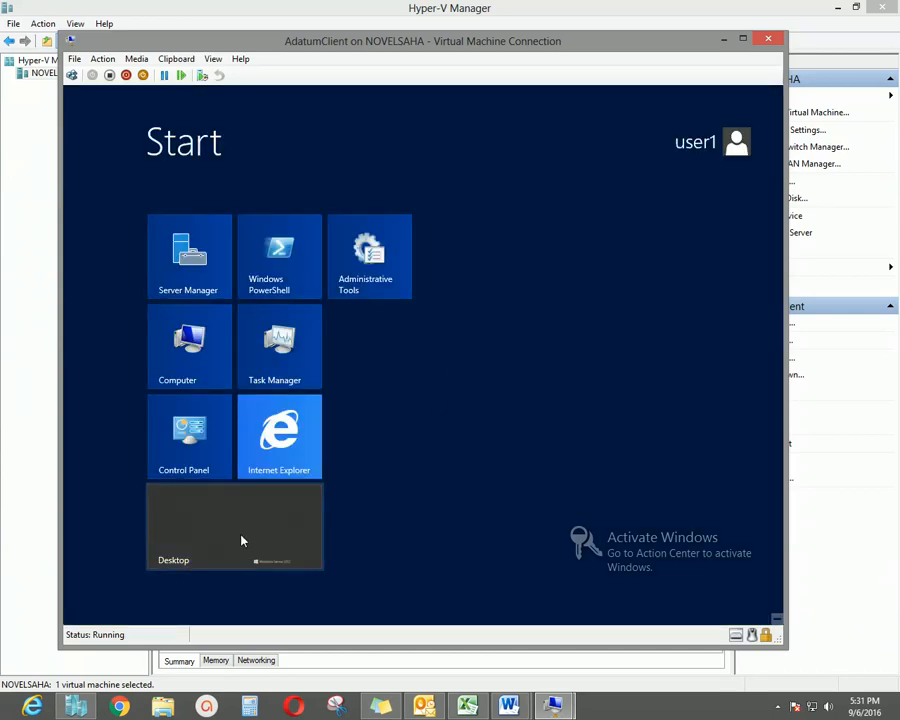
Go to the client desktop and dismiss Shutdown Event Tracker with the comment 'd'.
left_click_drag(388, 41, 395, 41)
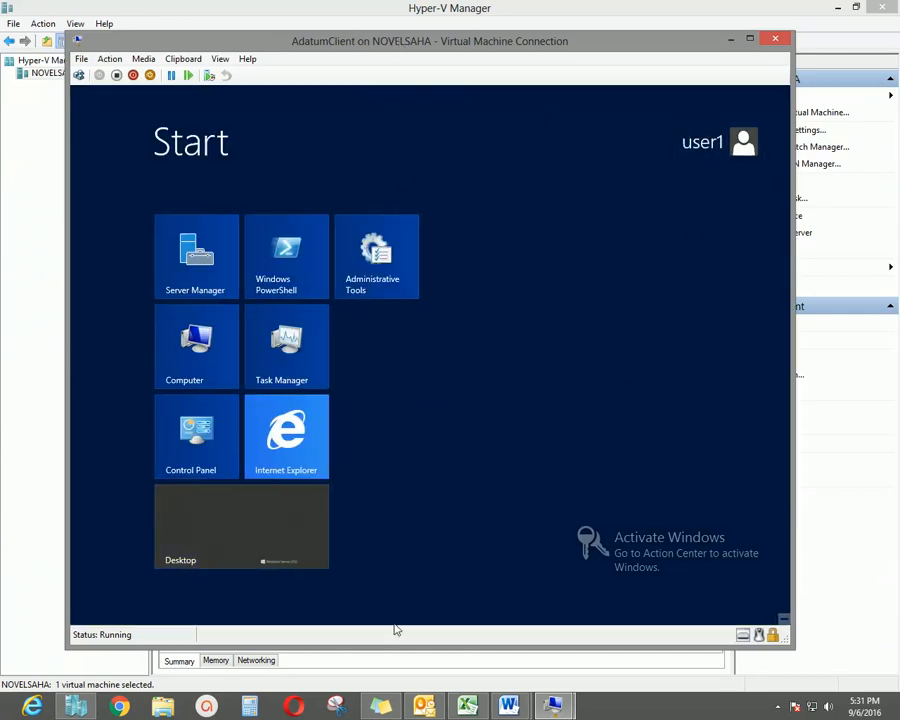
left_click(239, 545)
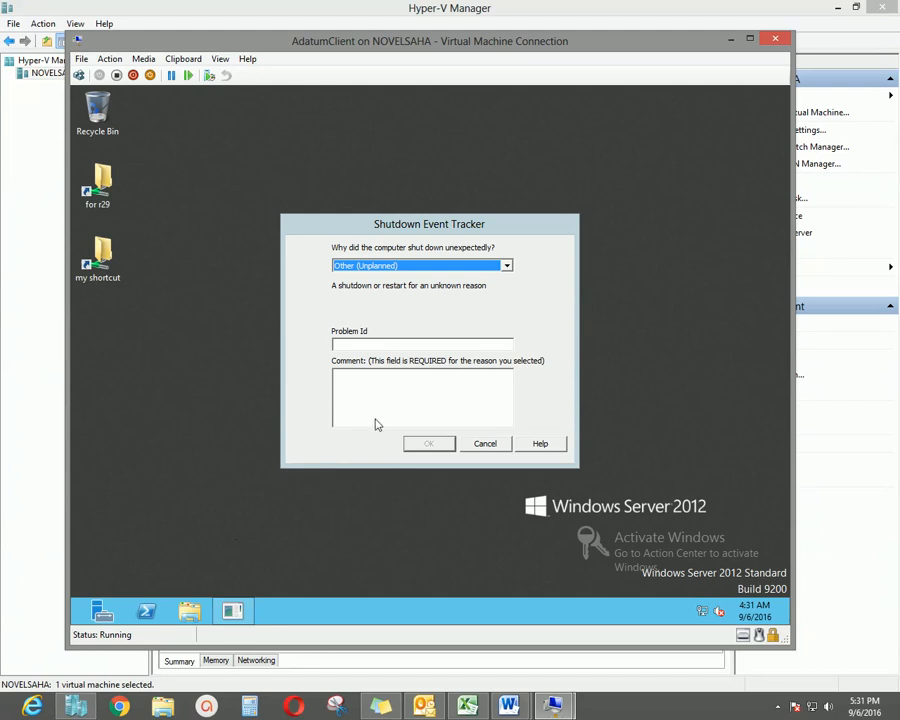
left_click(433, 406)
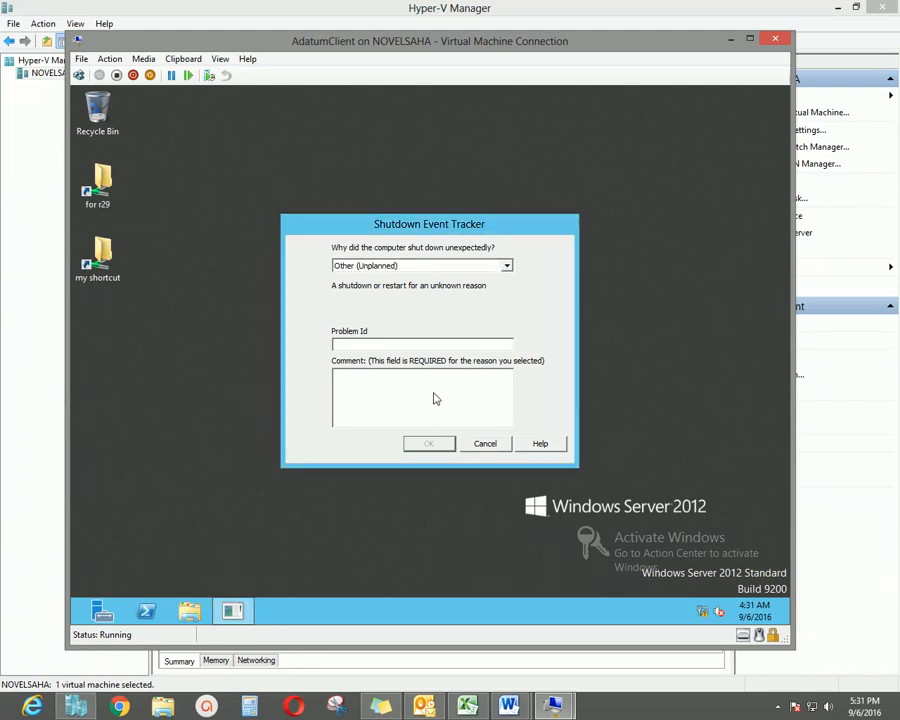
type("d")
key("Return")
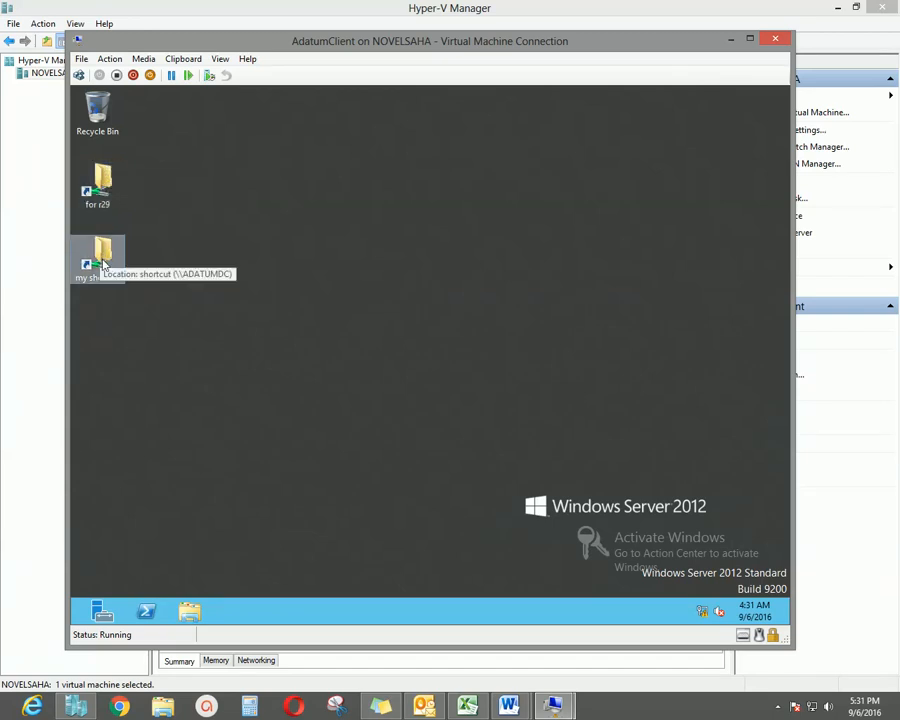
Open File Explorer's Computer view and select the mapped test share (Z:) drive.
left_click(192, 614)
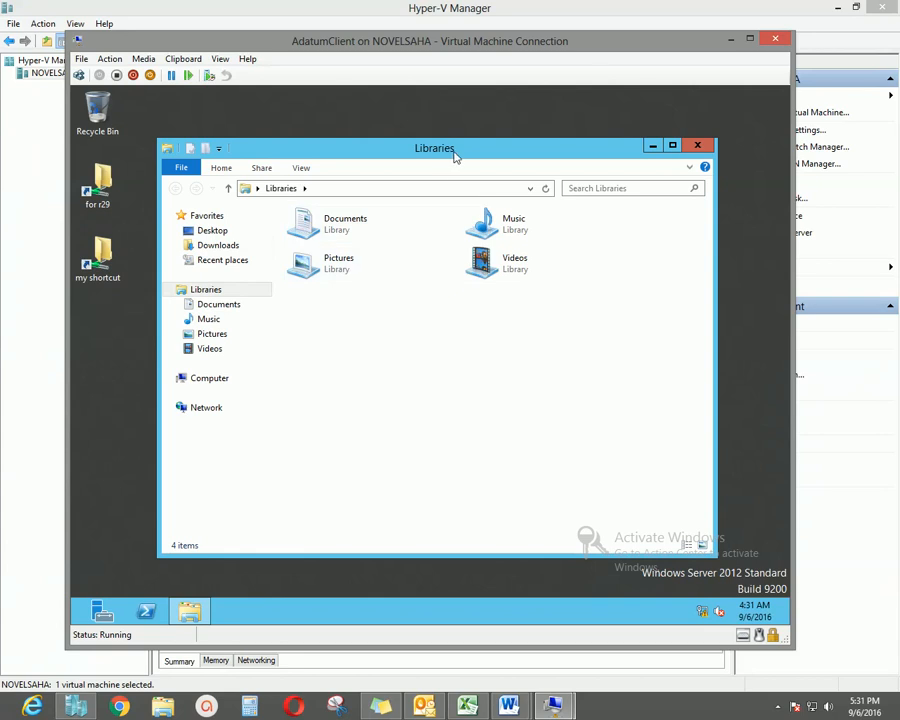
left_click_drag(452, 152, 468, 152)
left_click(226, 380)
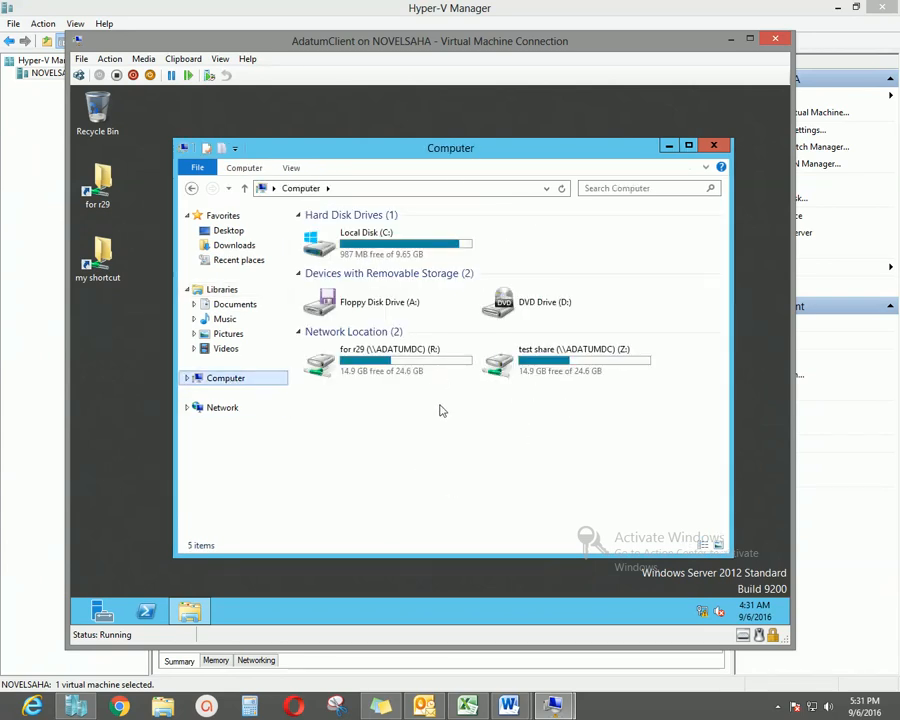
left_click(562, 362)
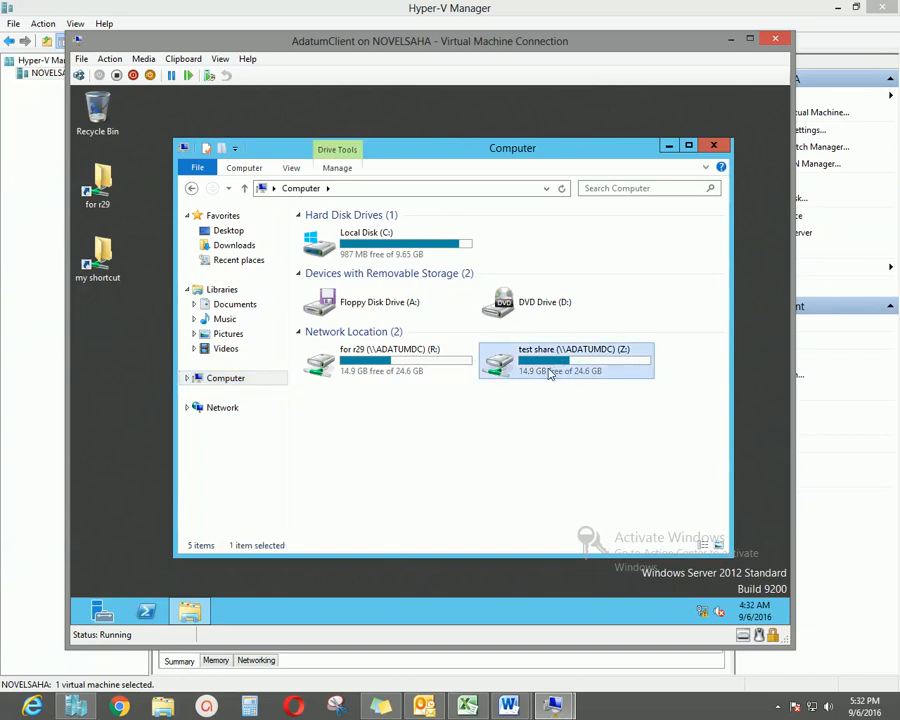